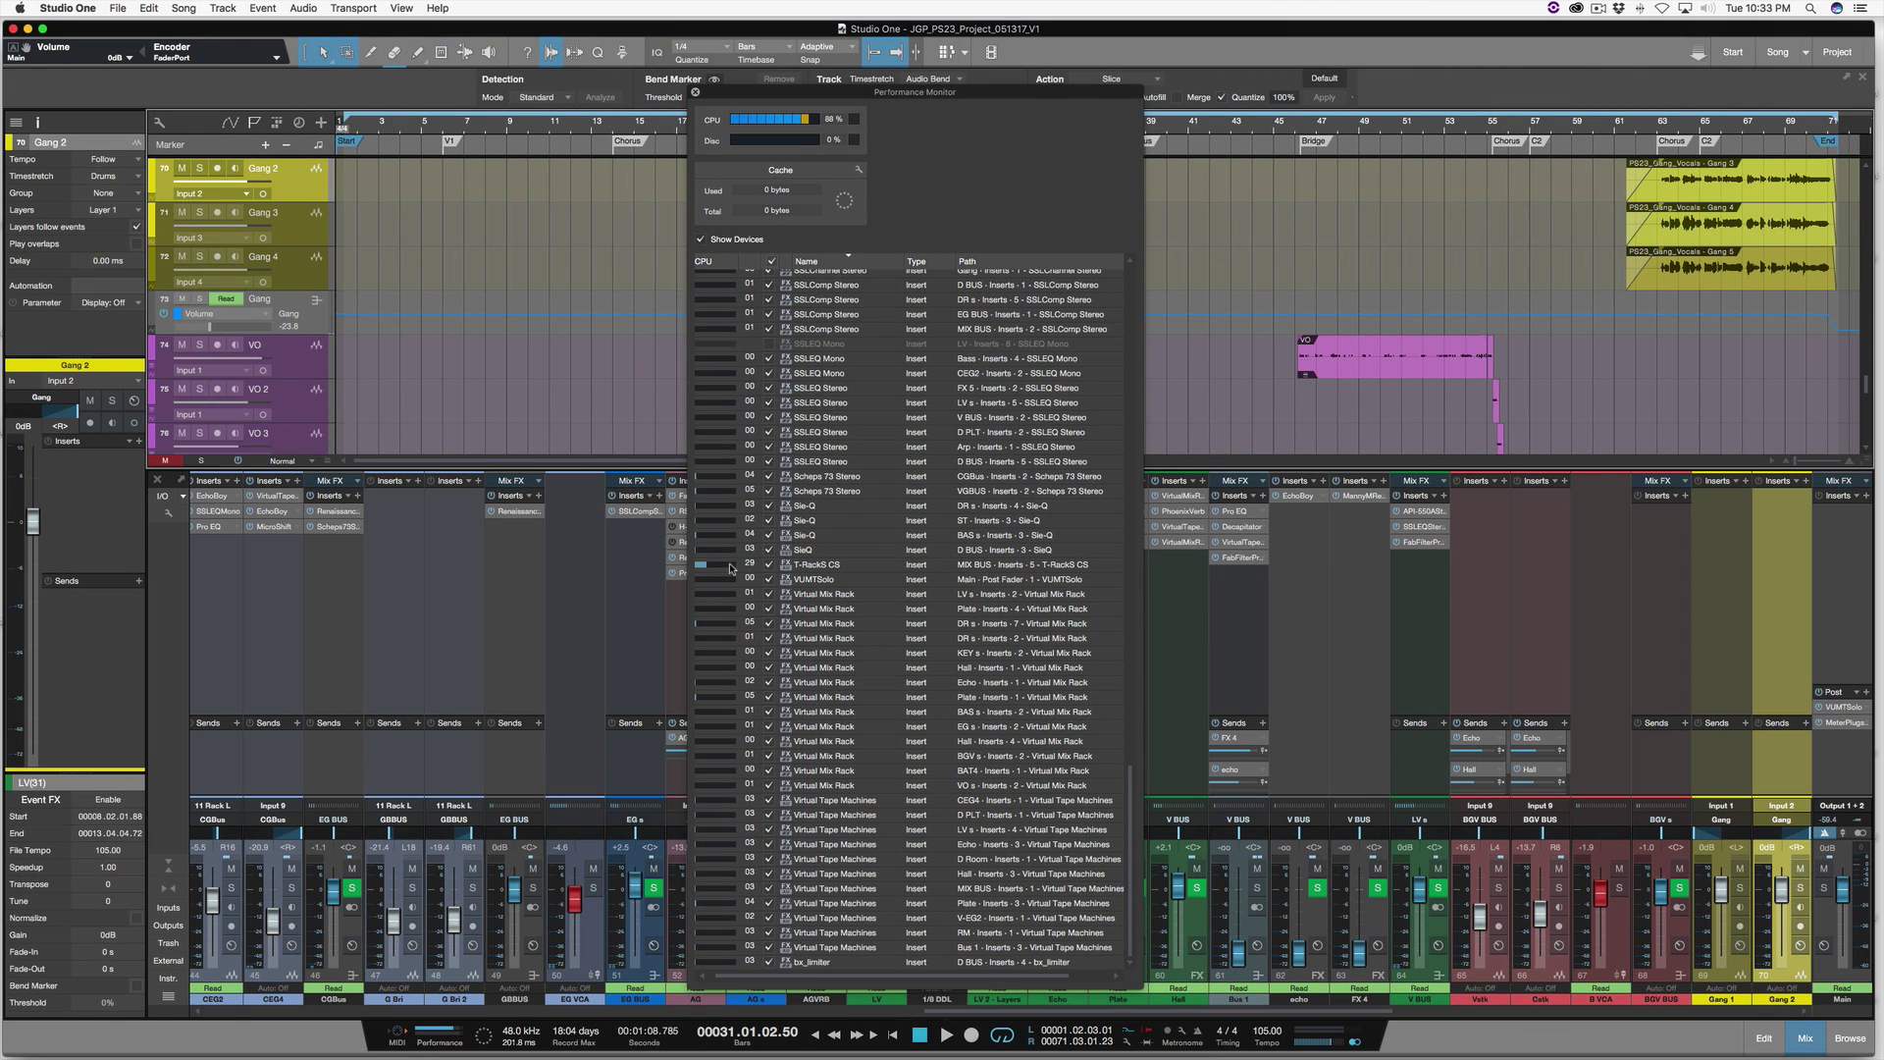
- Close the Performance Monitor and scroll across the mixer to review each channel's insert chains
left_click(696, 93)
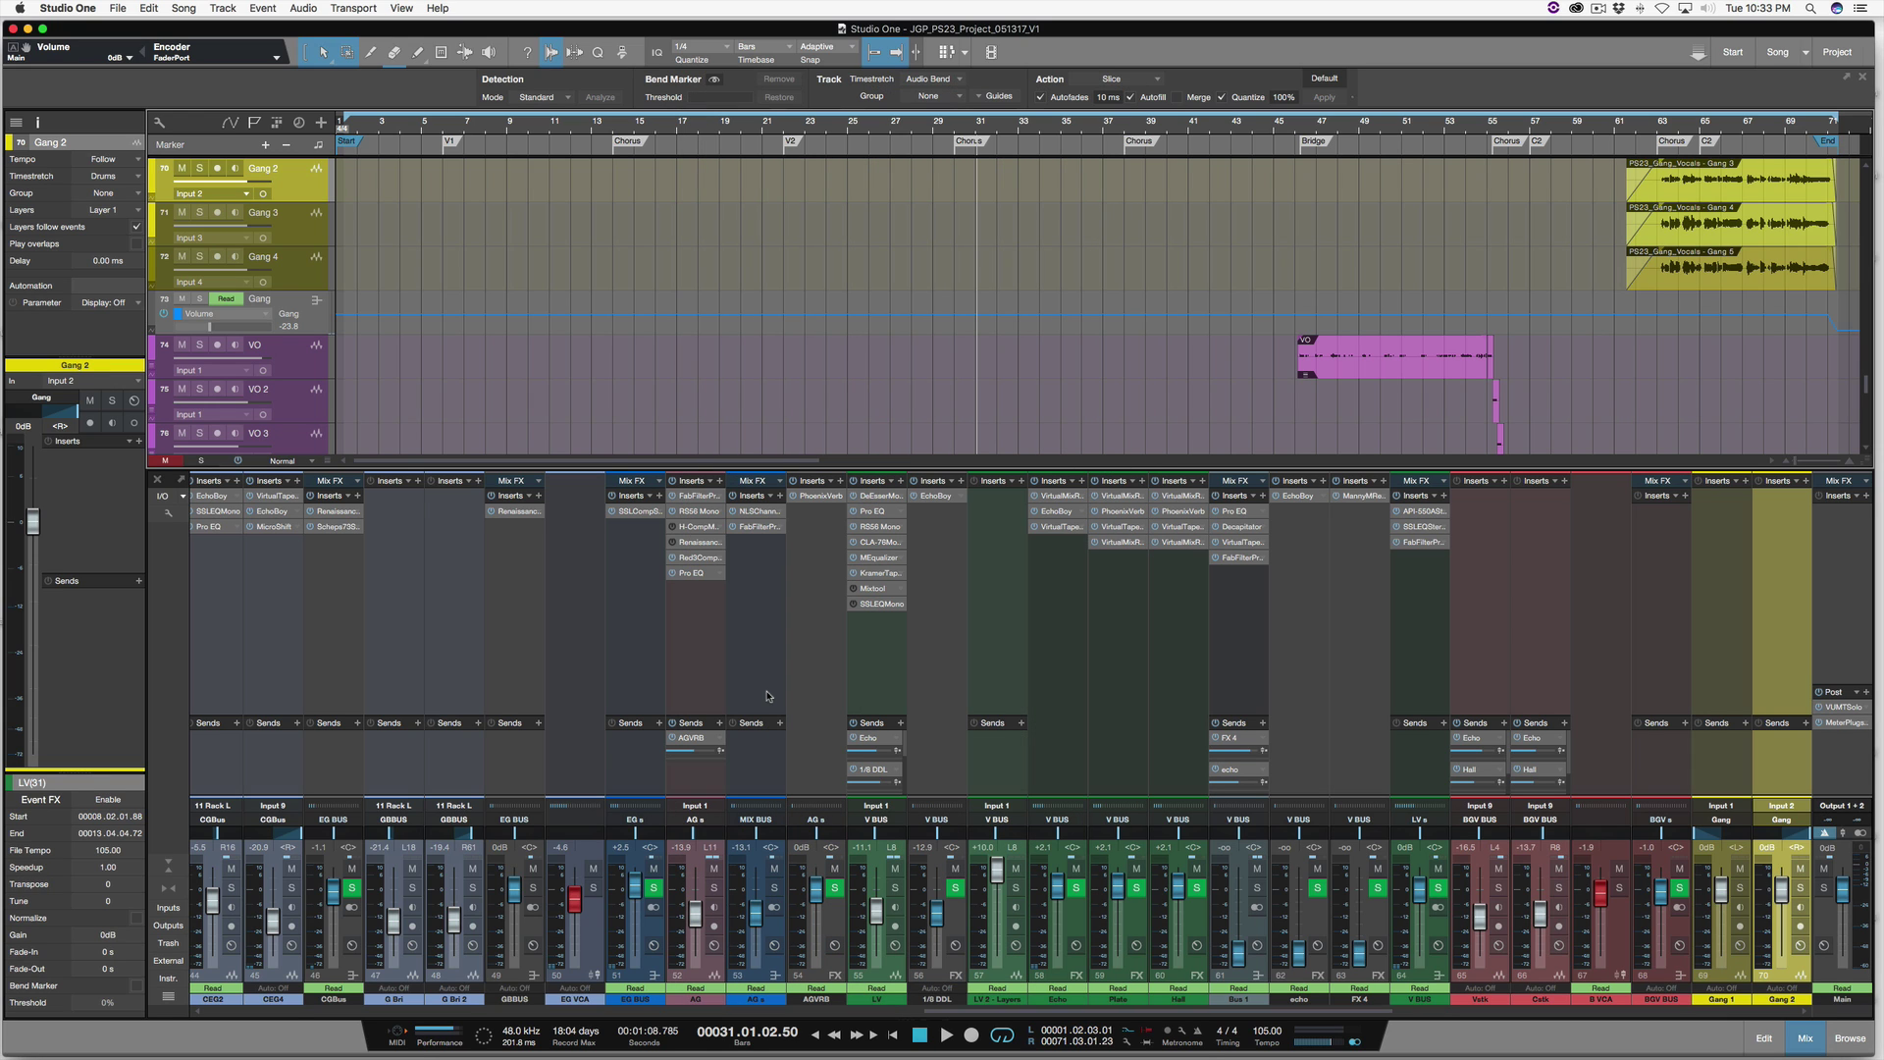
scroll(769, 696, "right", 10)
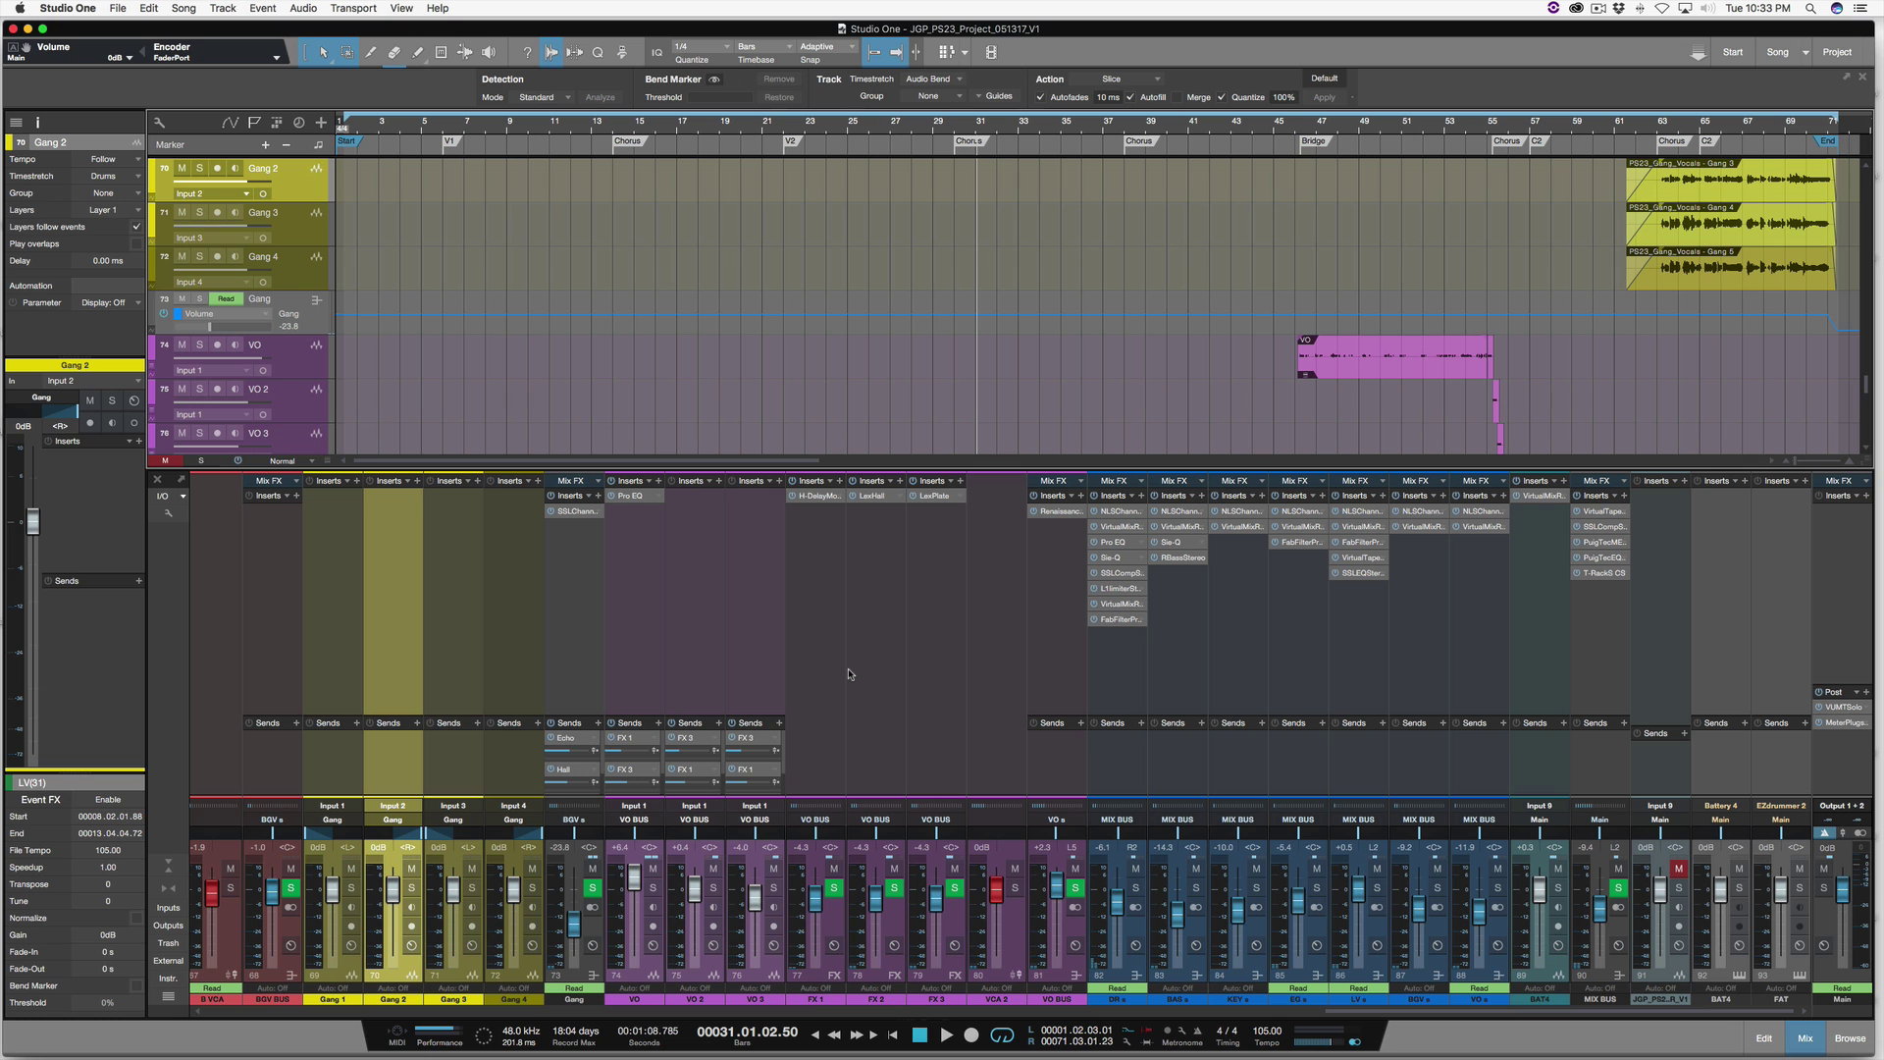
scroll(849, 673, "left", 15)
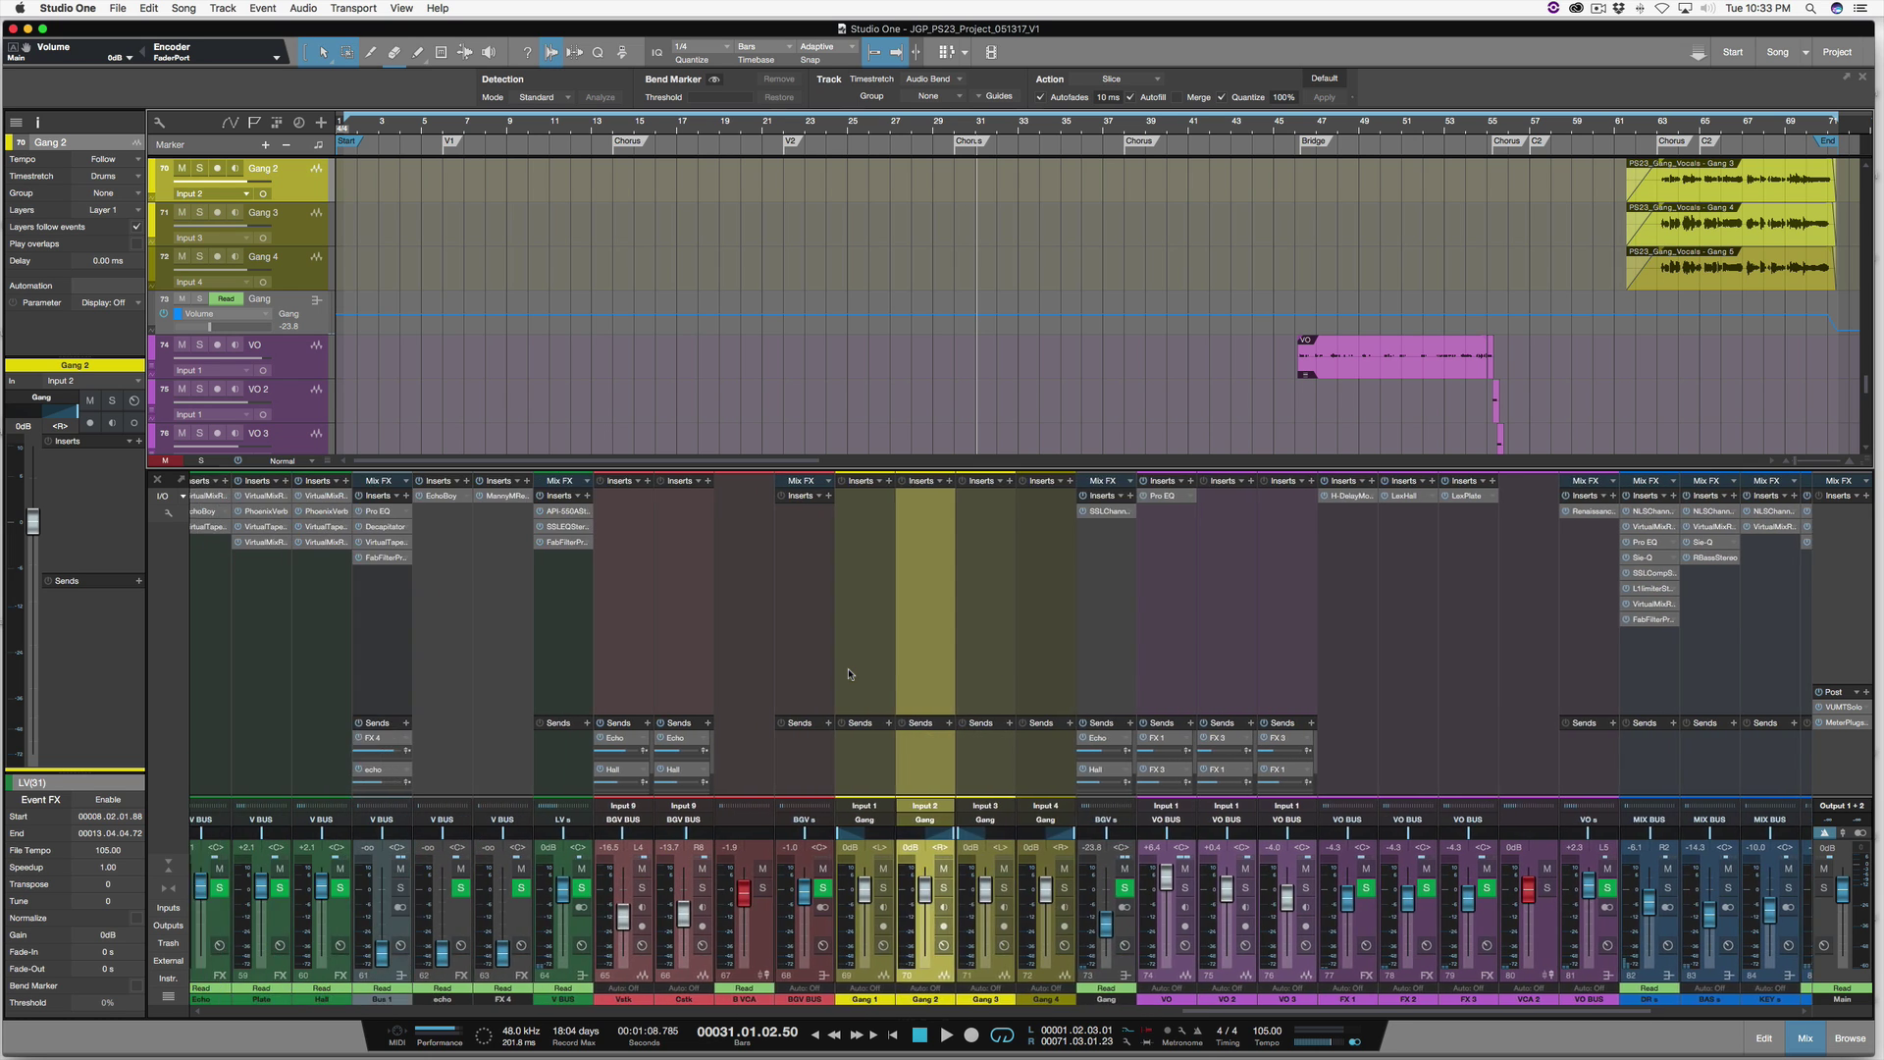
scroll(849, 673, "left", 2)
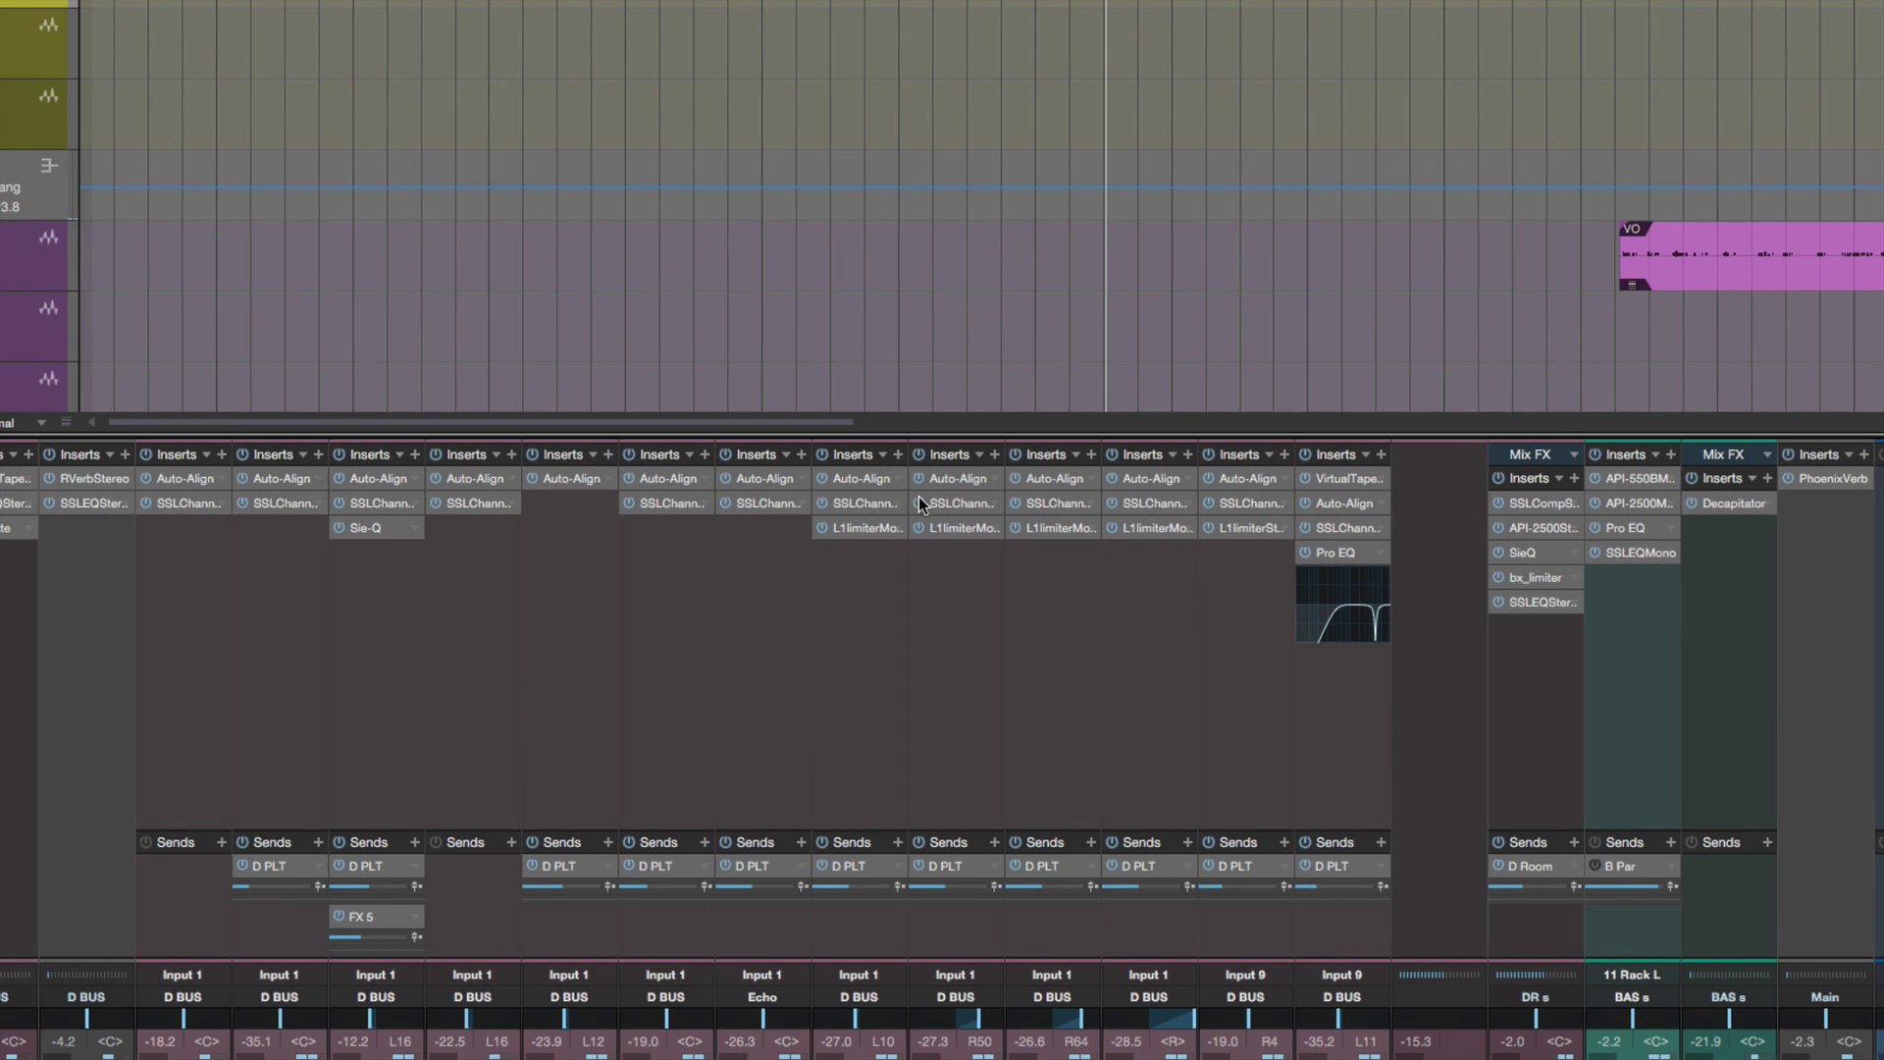
scroll(919, 497, "right", 5)
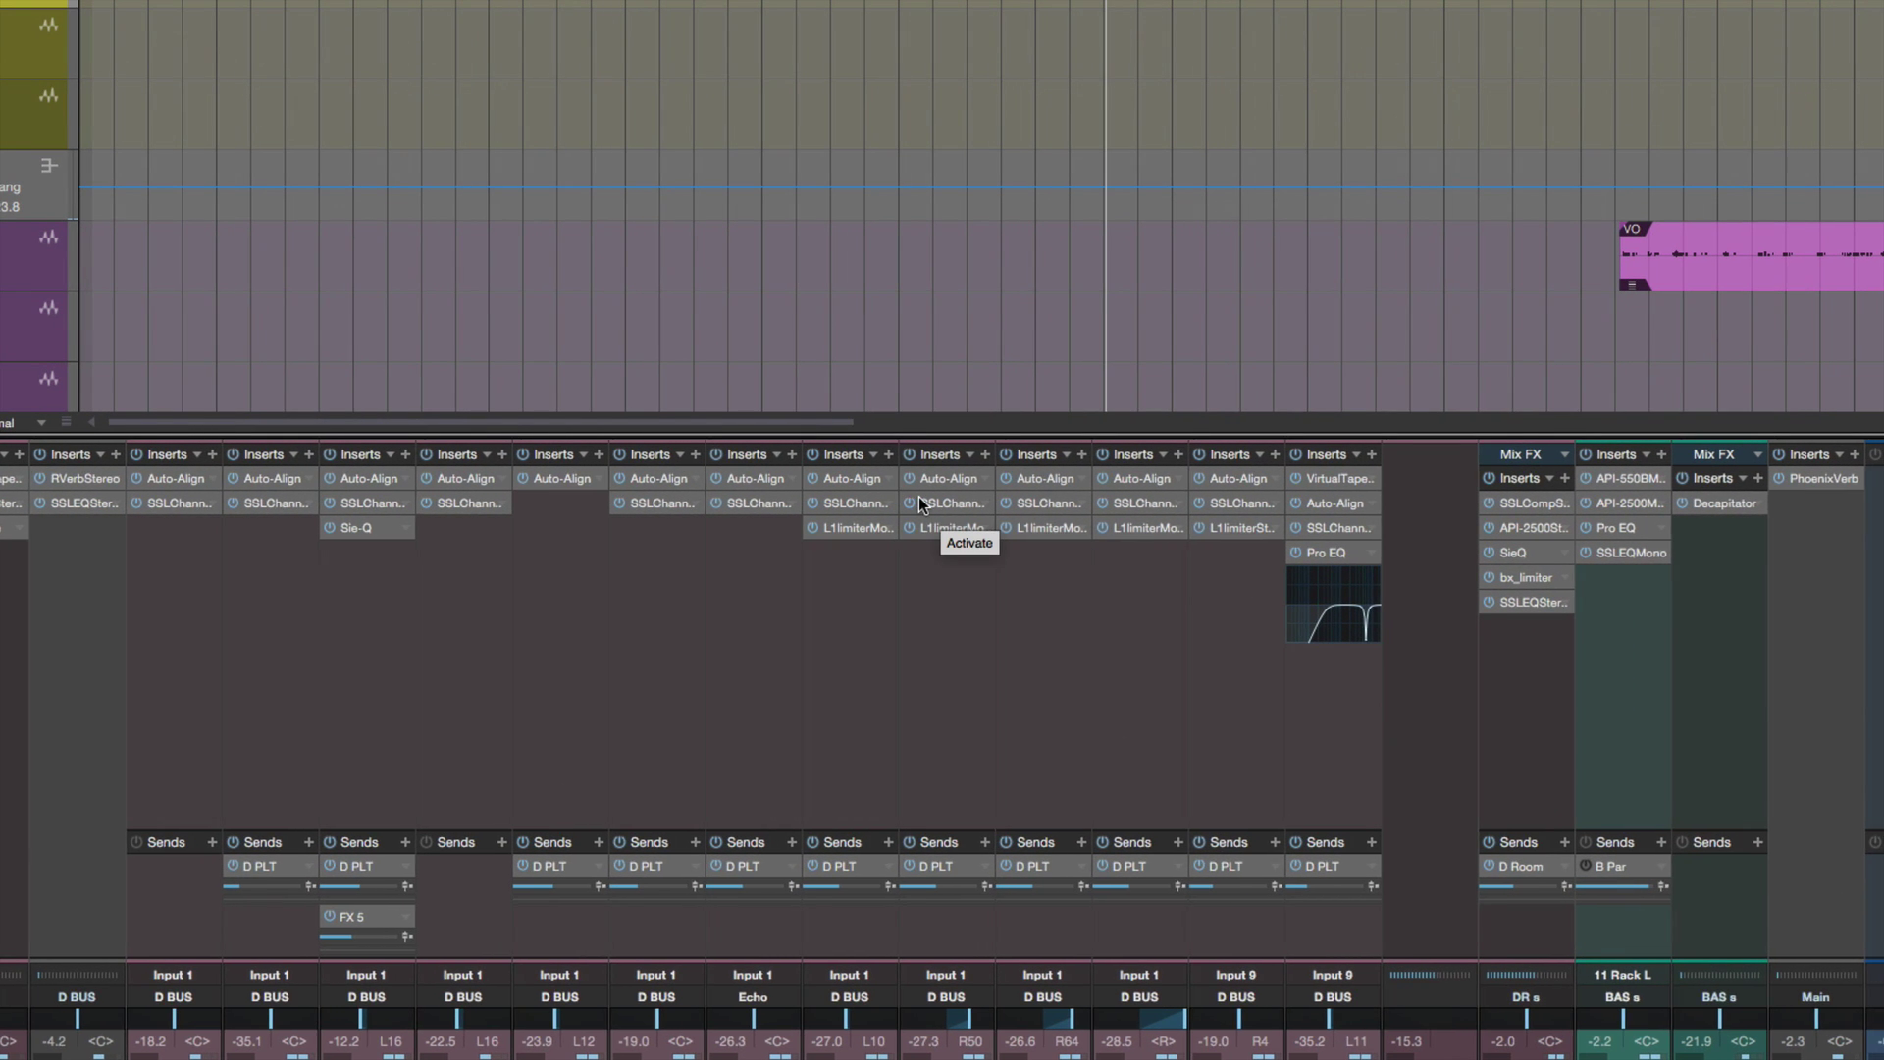
scroll(919, 496, "right", 4)
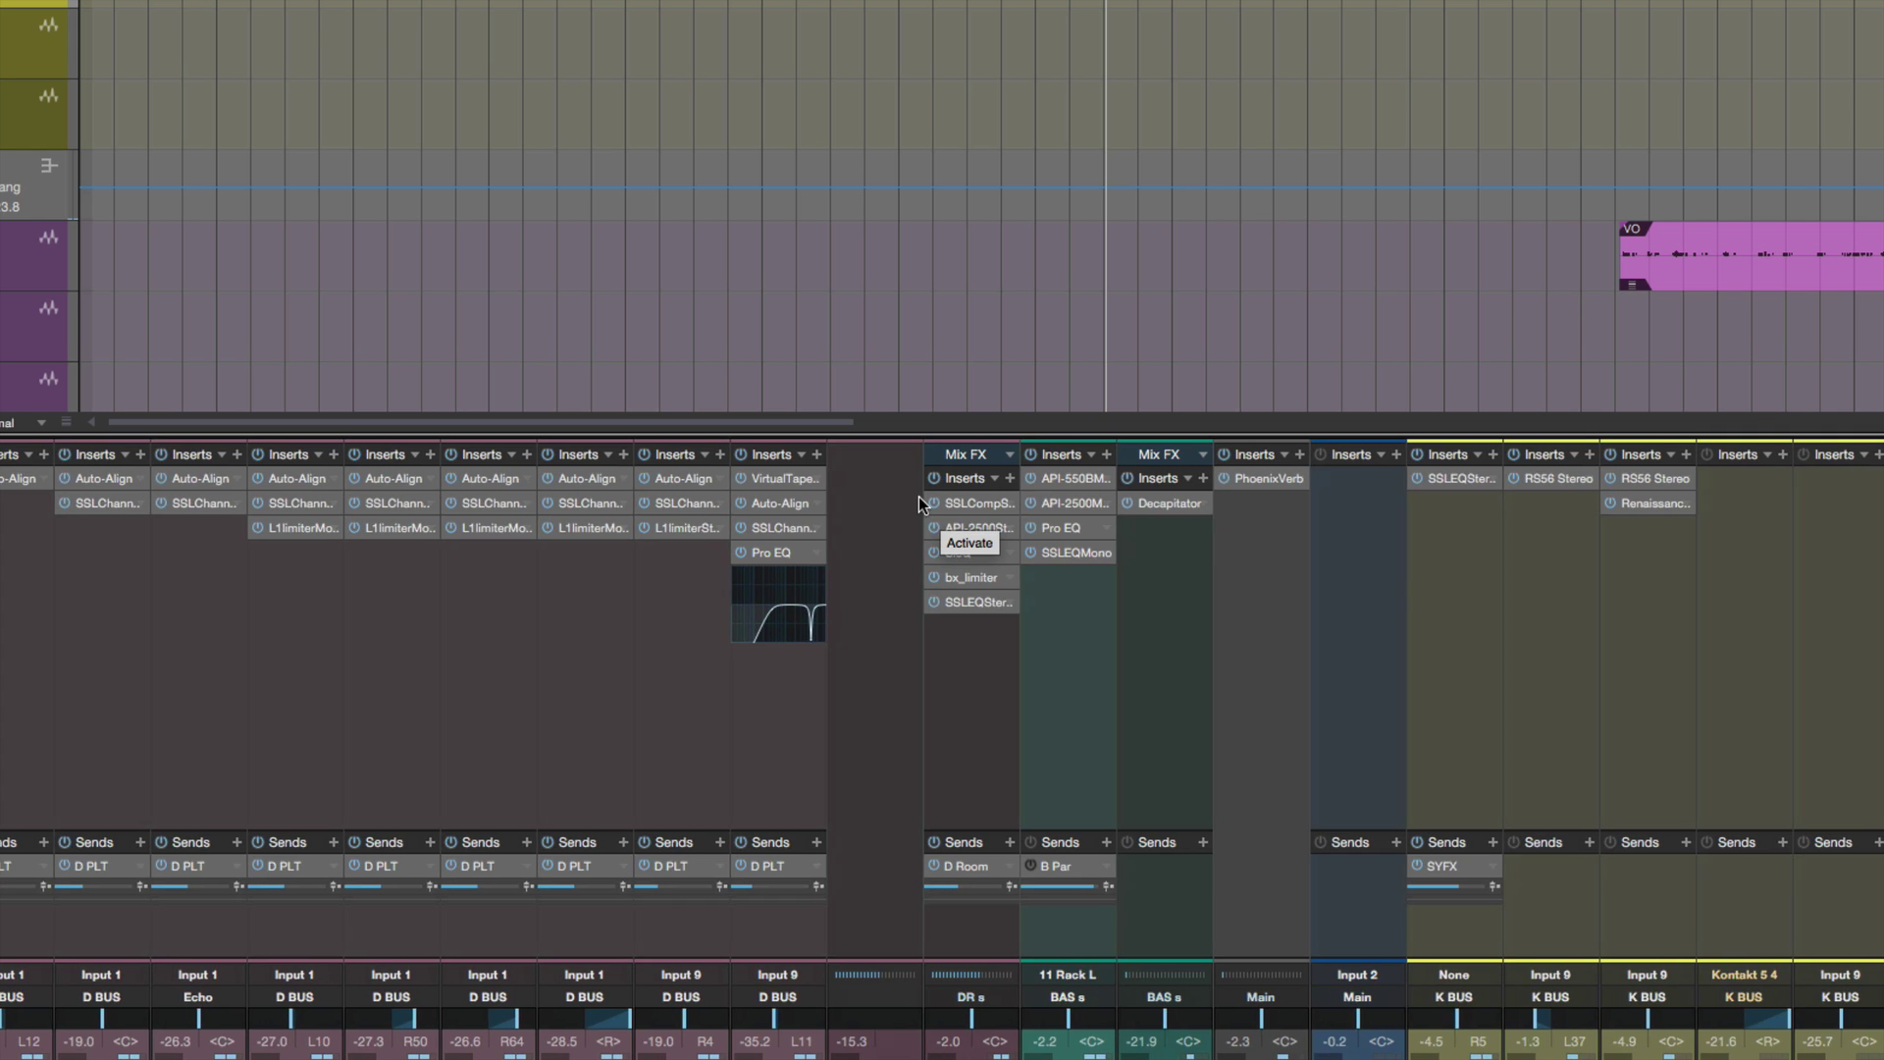
scroll(919, 497, "right", 1)
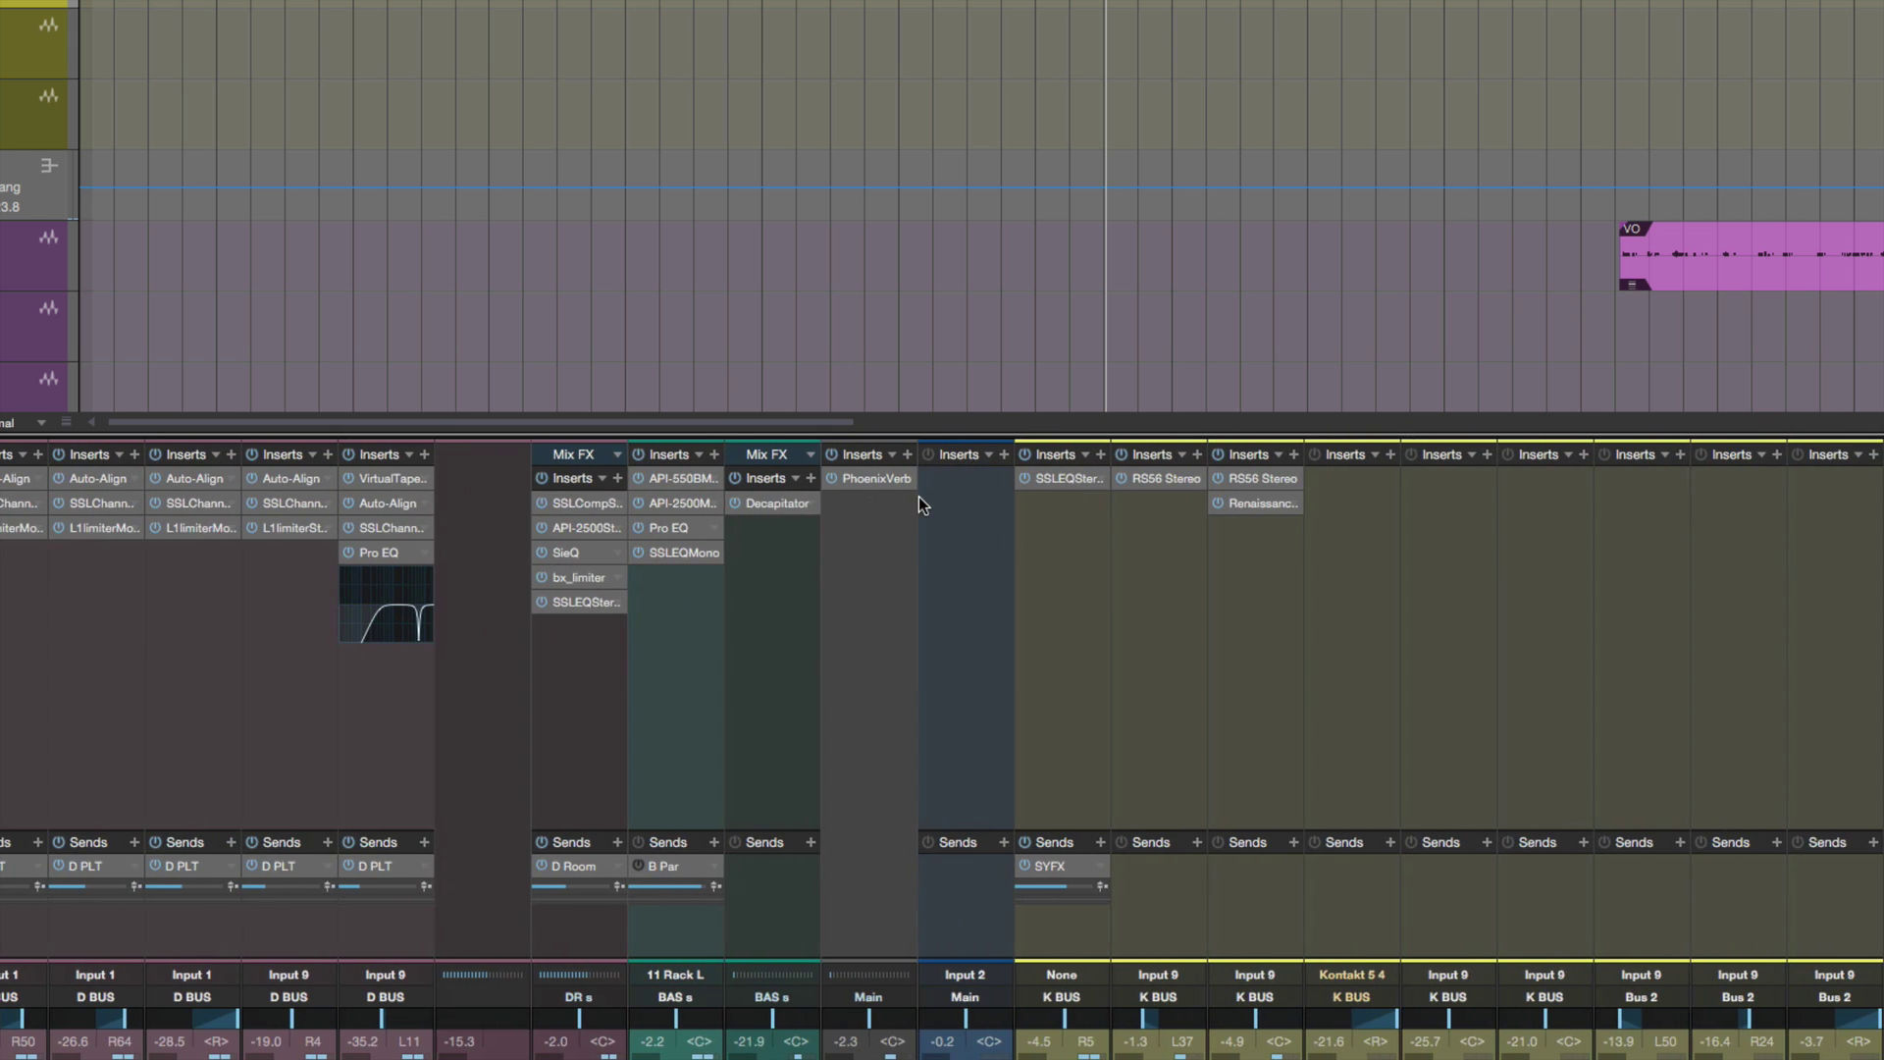
scroll(918, 498, "right", 12)
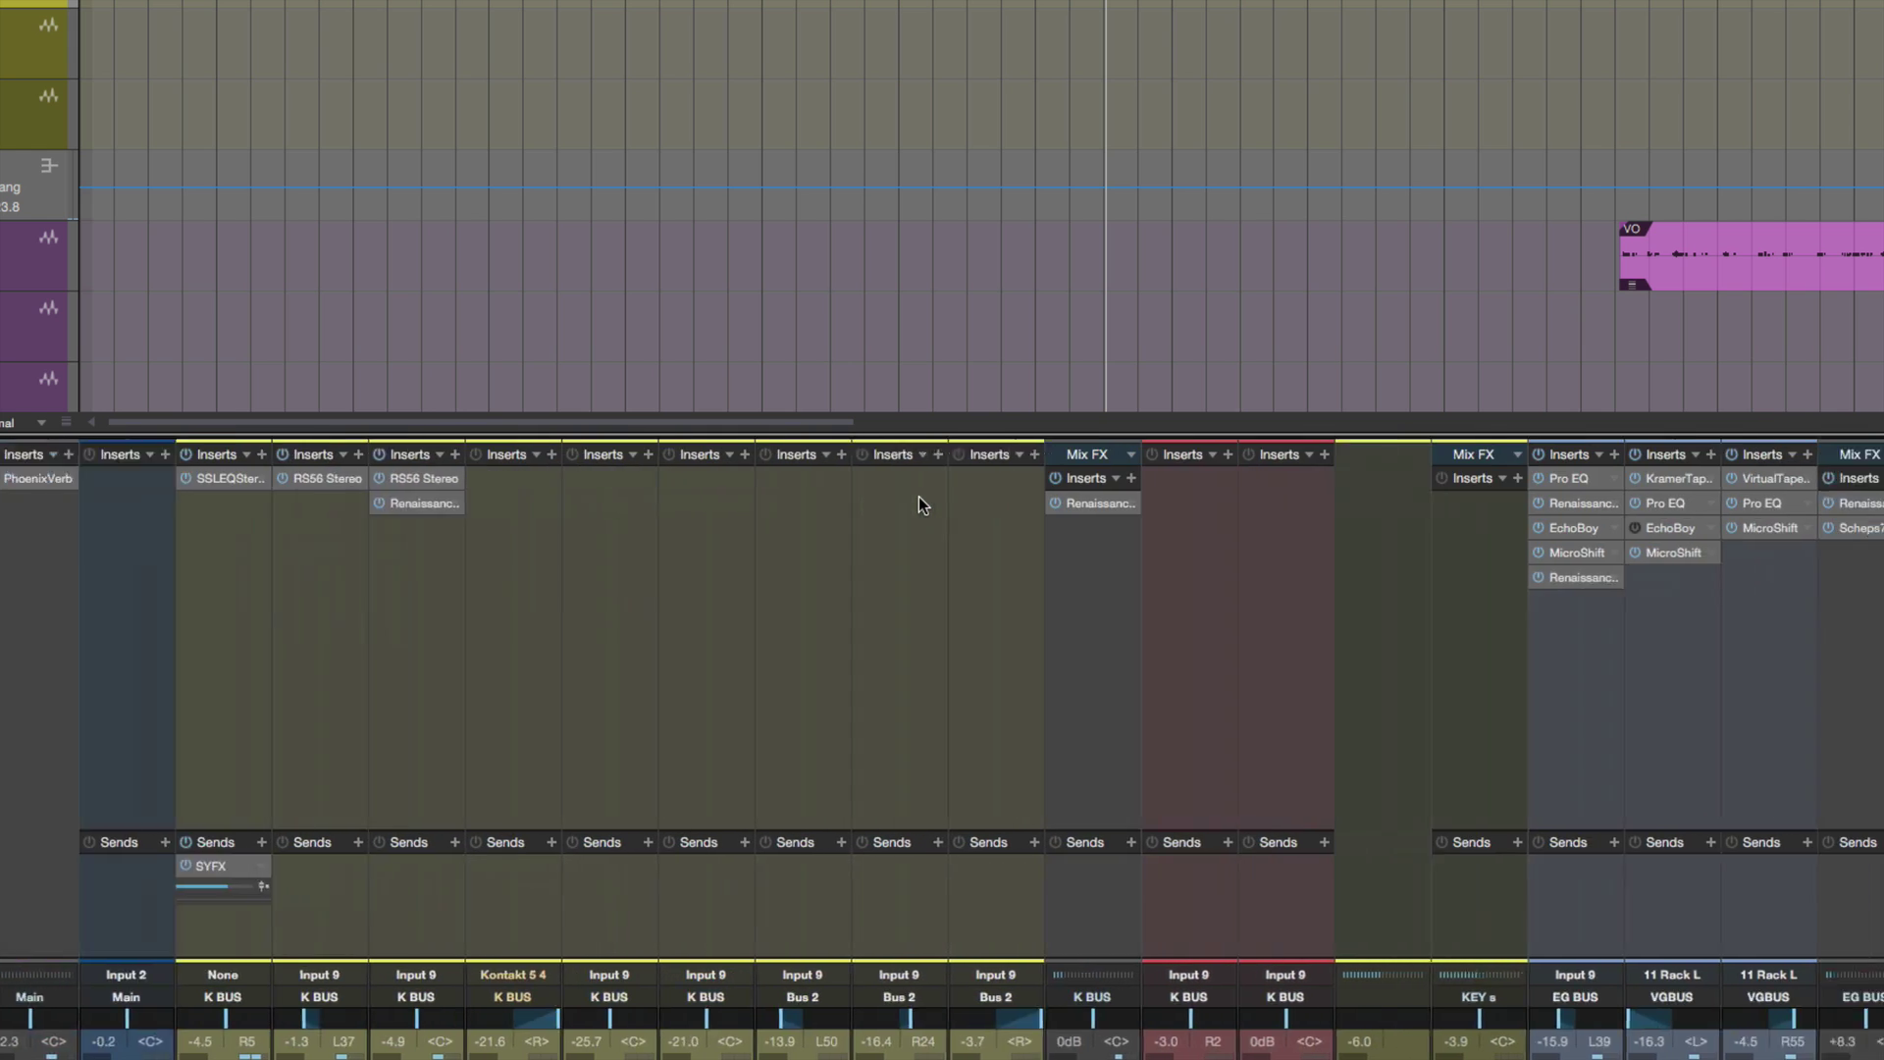
scroll(919, 497, "right", 3)
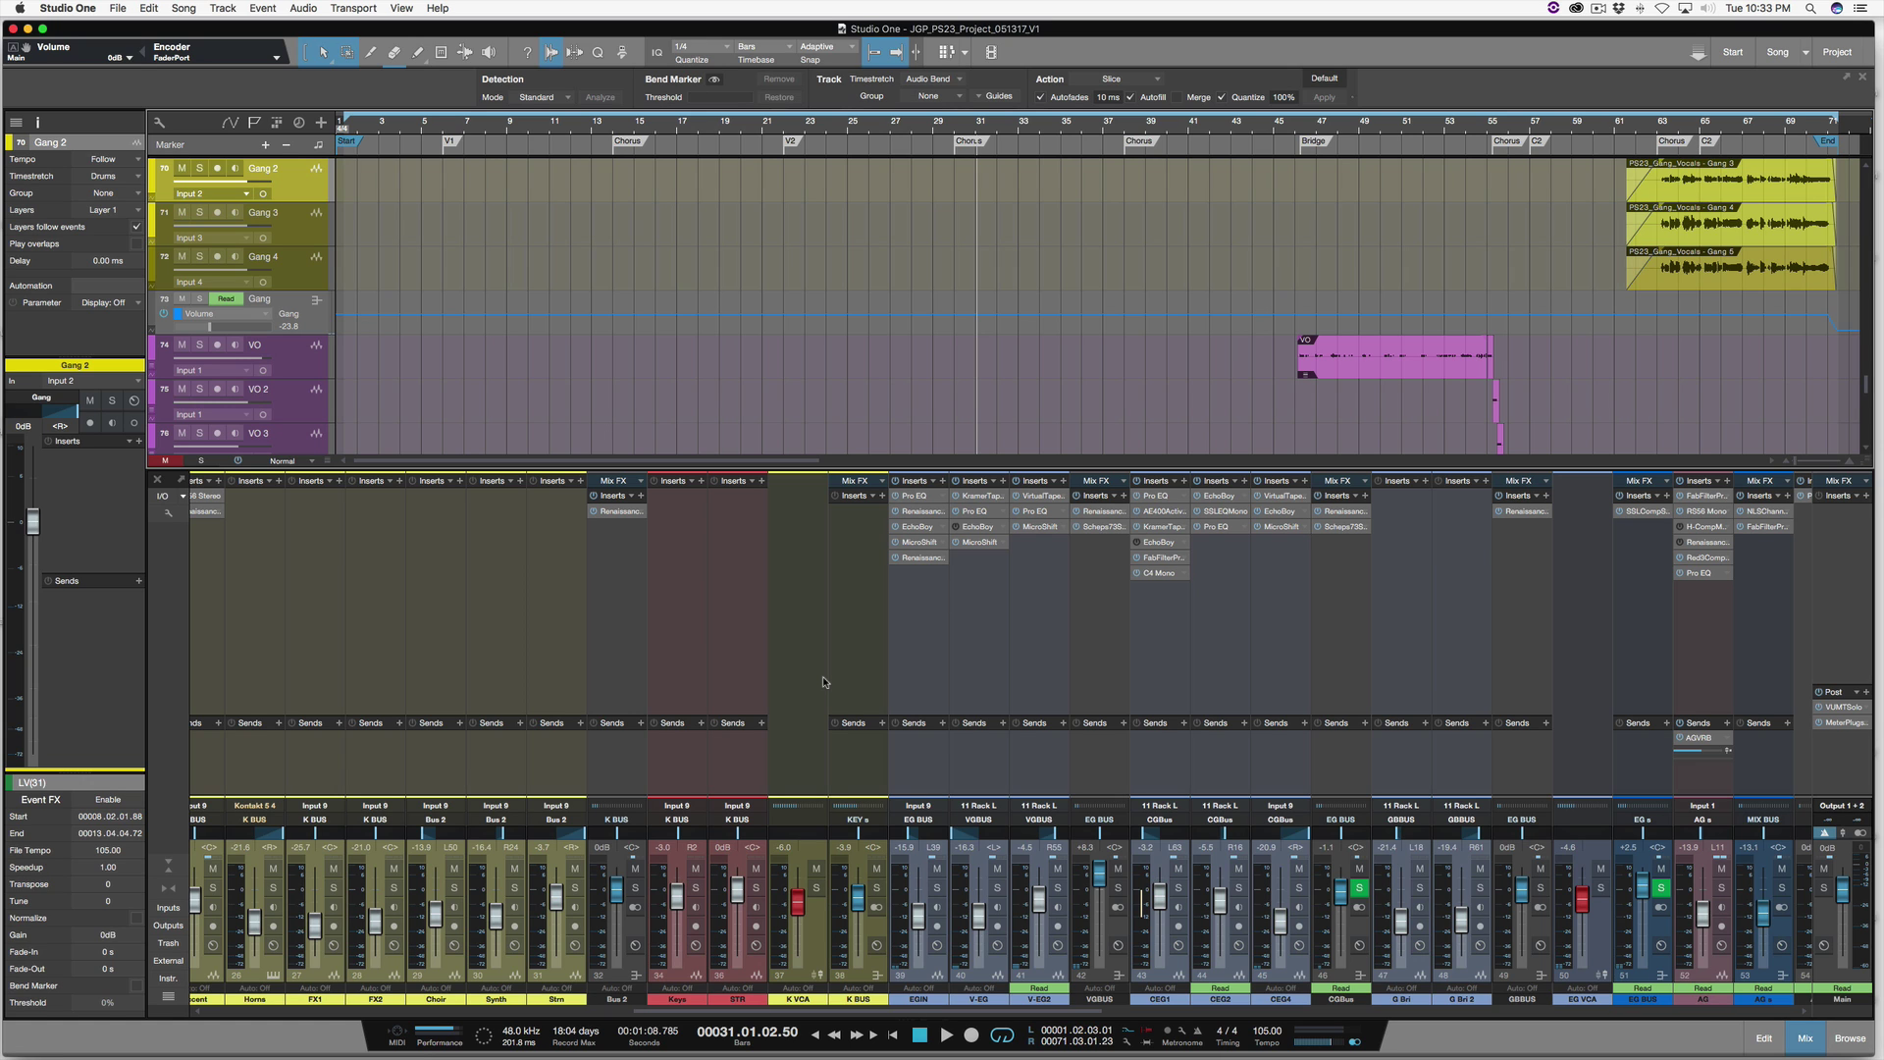
- In Audio Setup preferences, pick 256 samples from the Device Block Size list
key("super+comma")
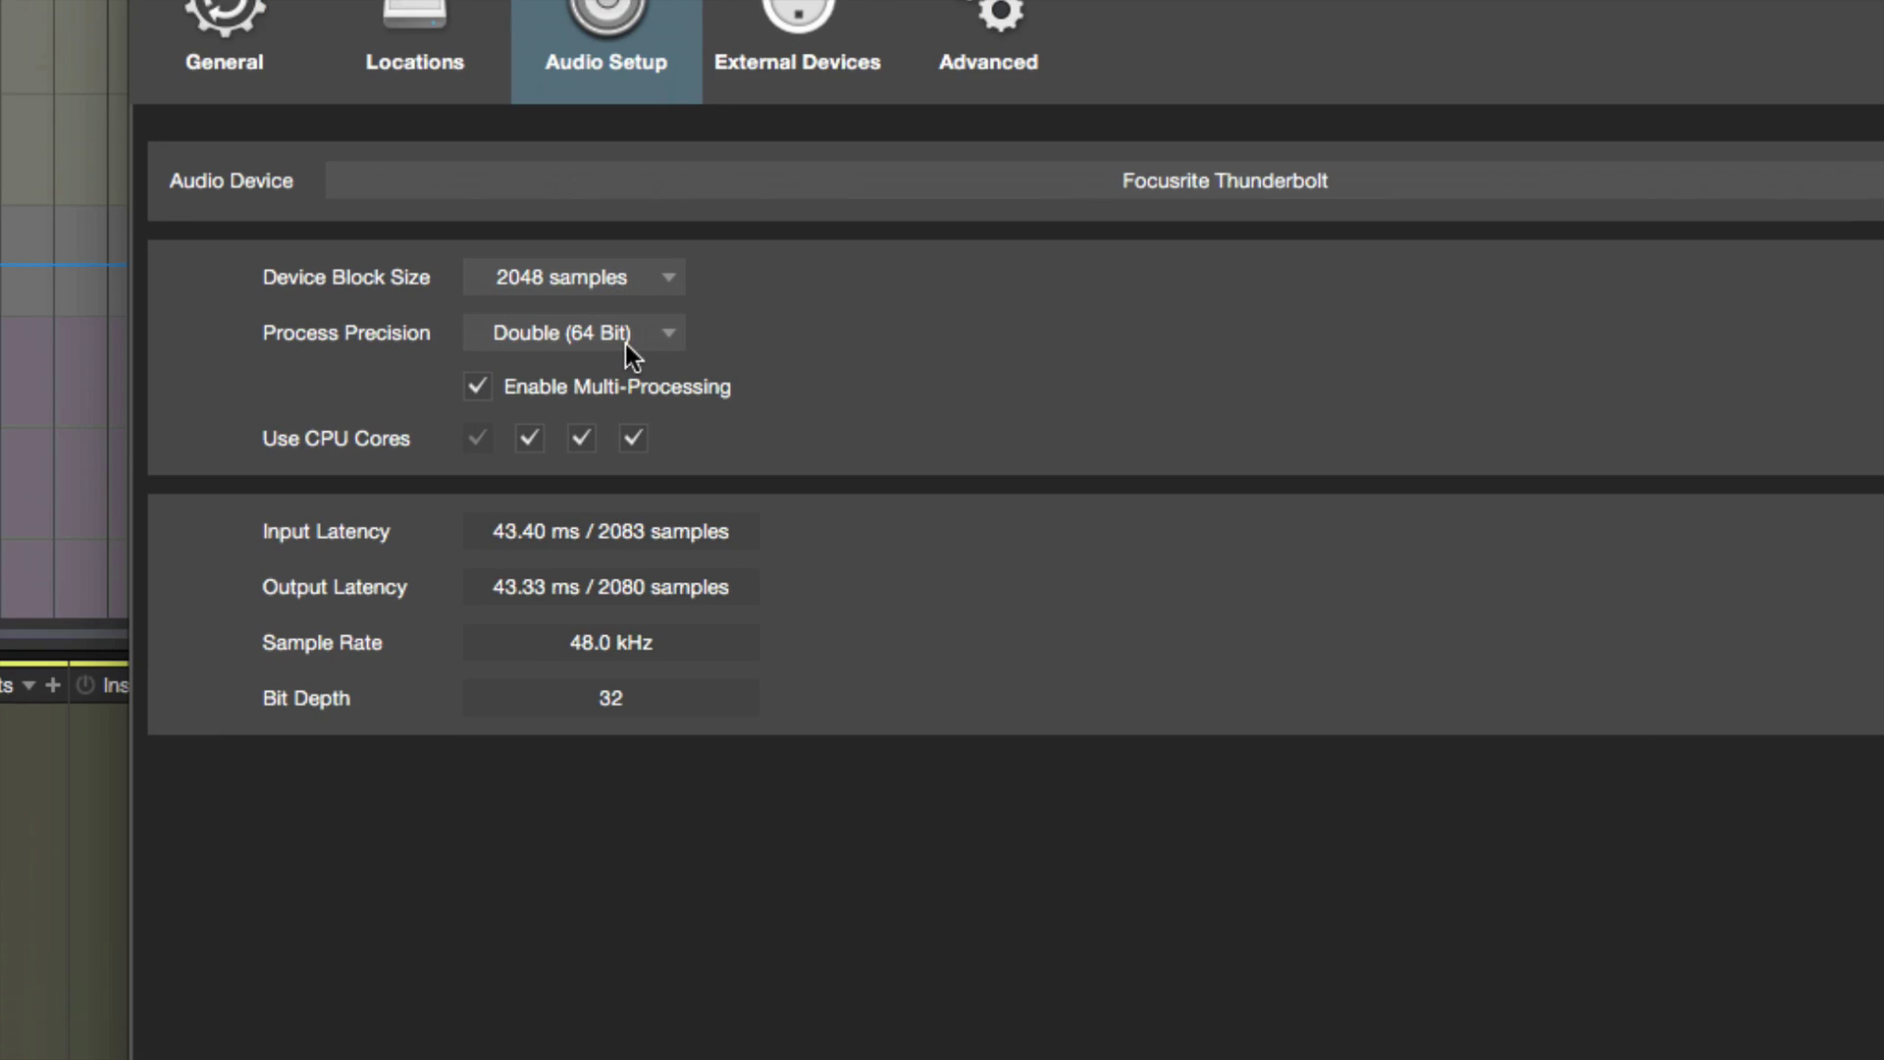
left_click(620, 319)
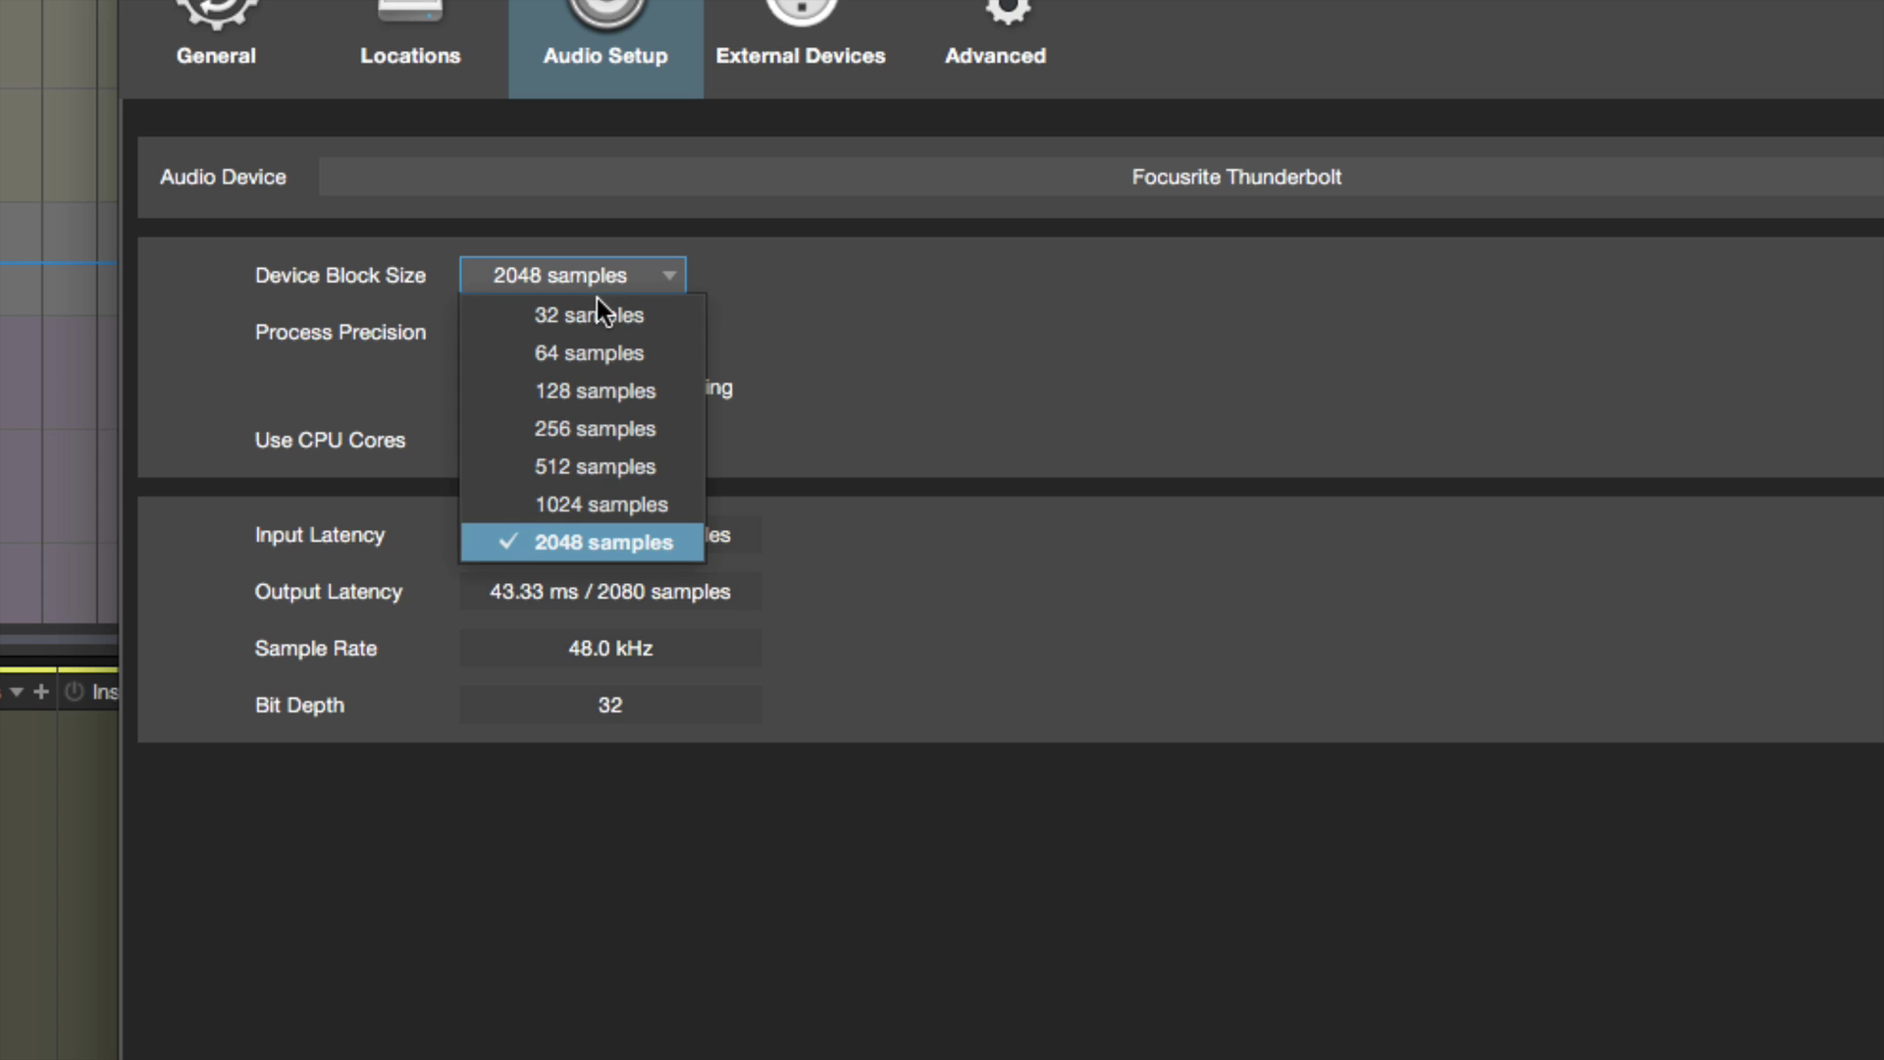
left_click(580, 314)
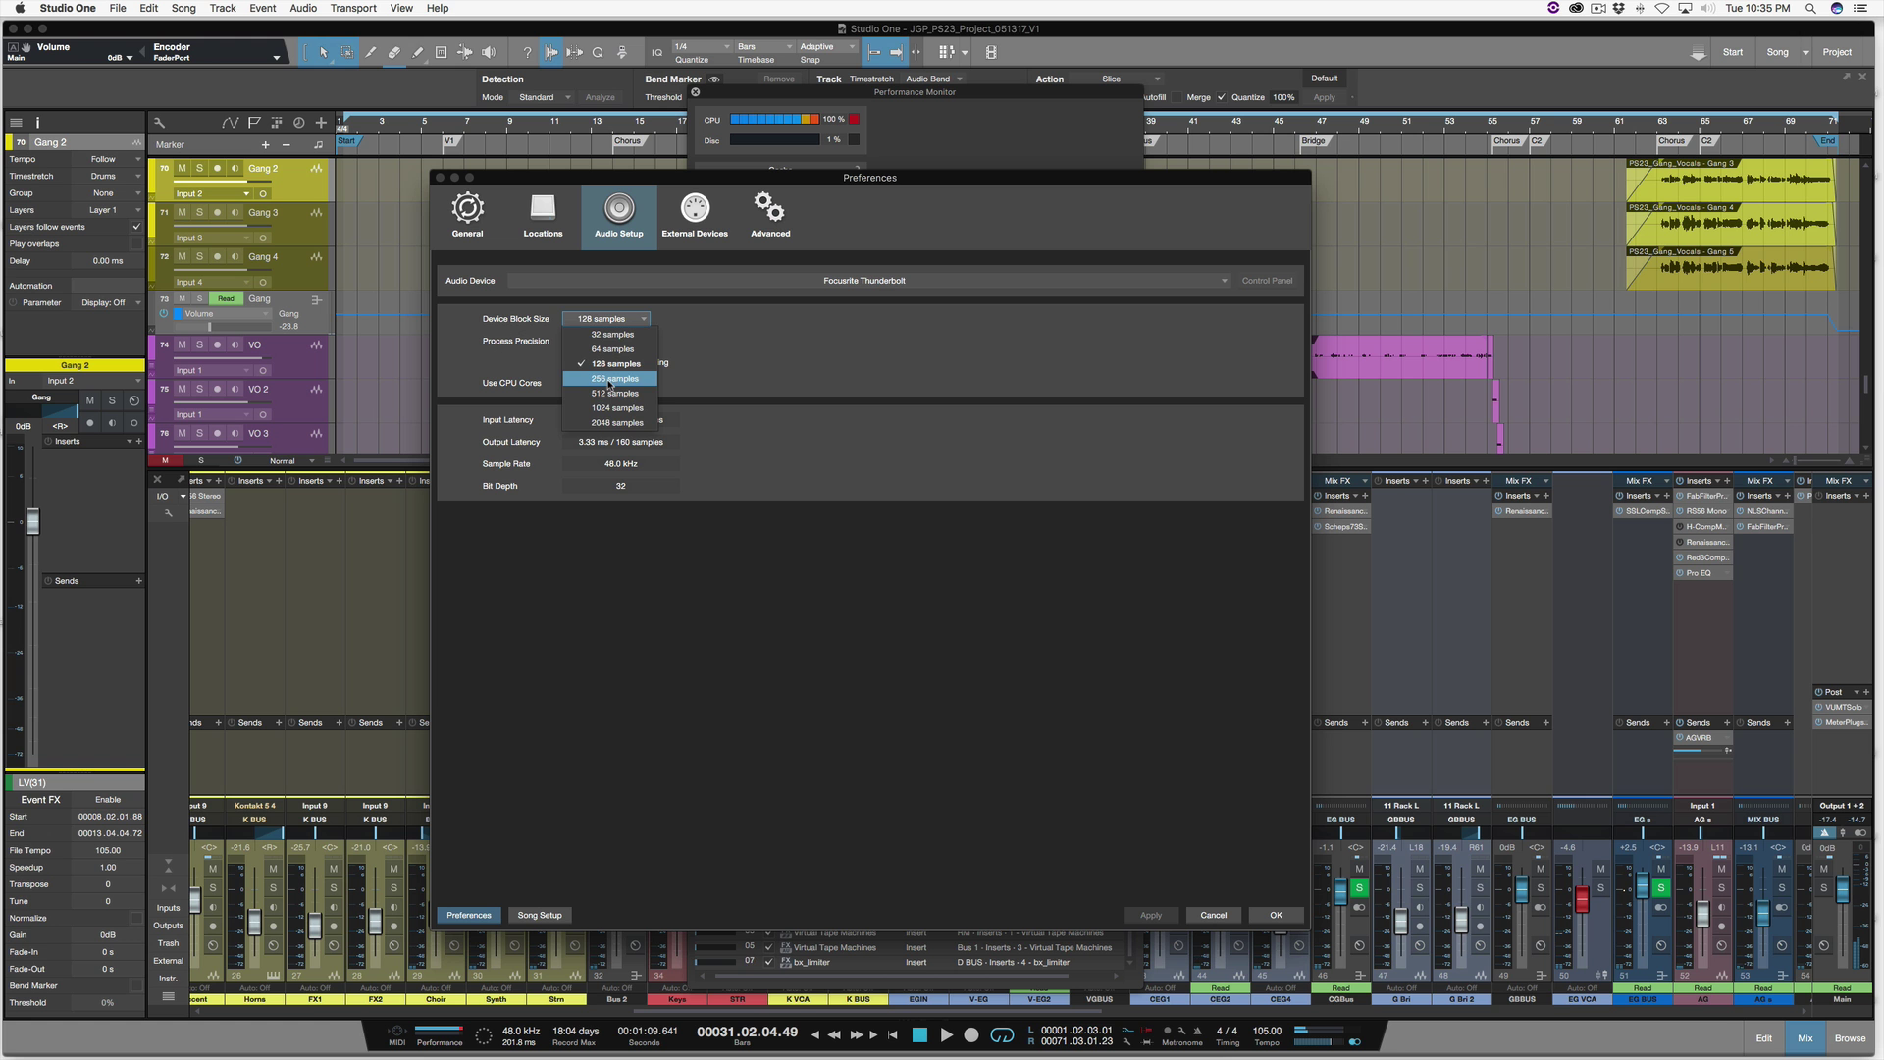
- Apply the 256-sample block size, then reopen Audio Setup and switch it to 512 samples
left_click(604, 370)
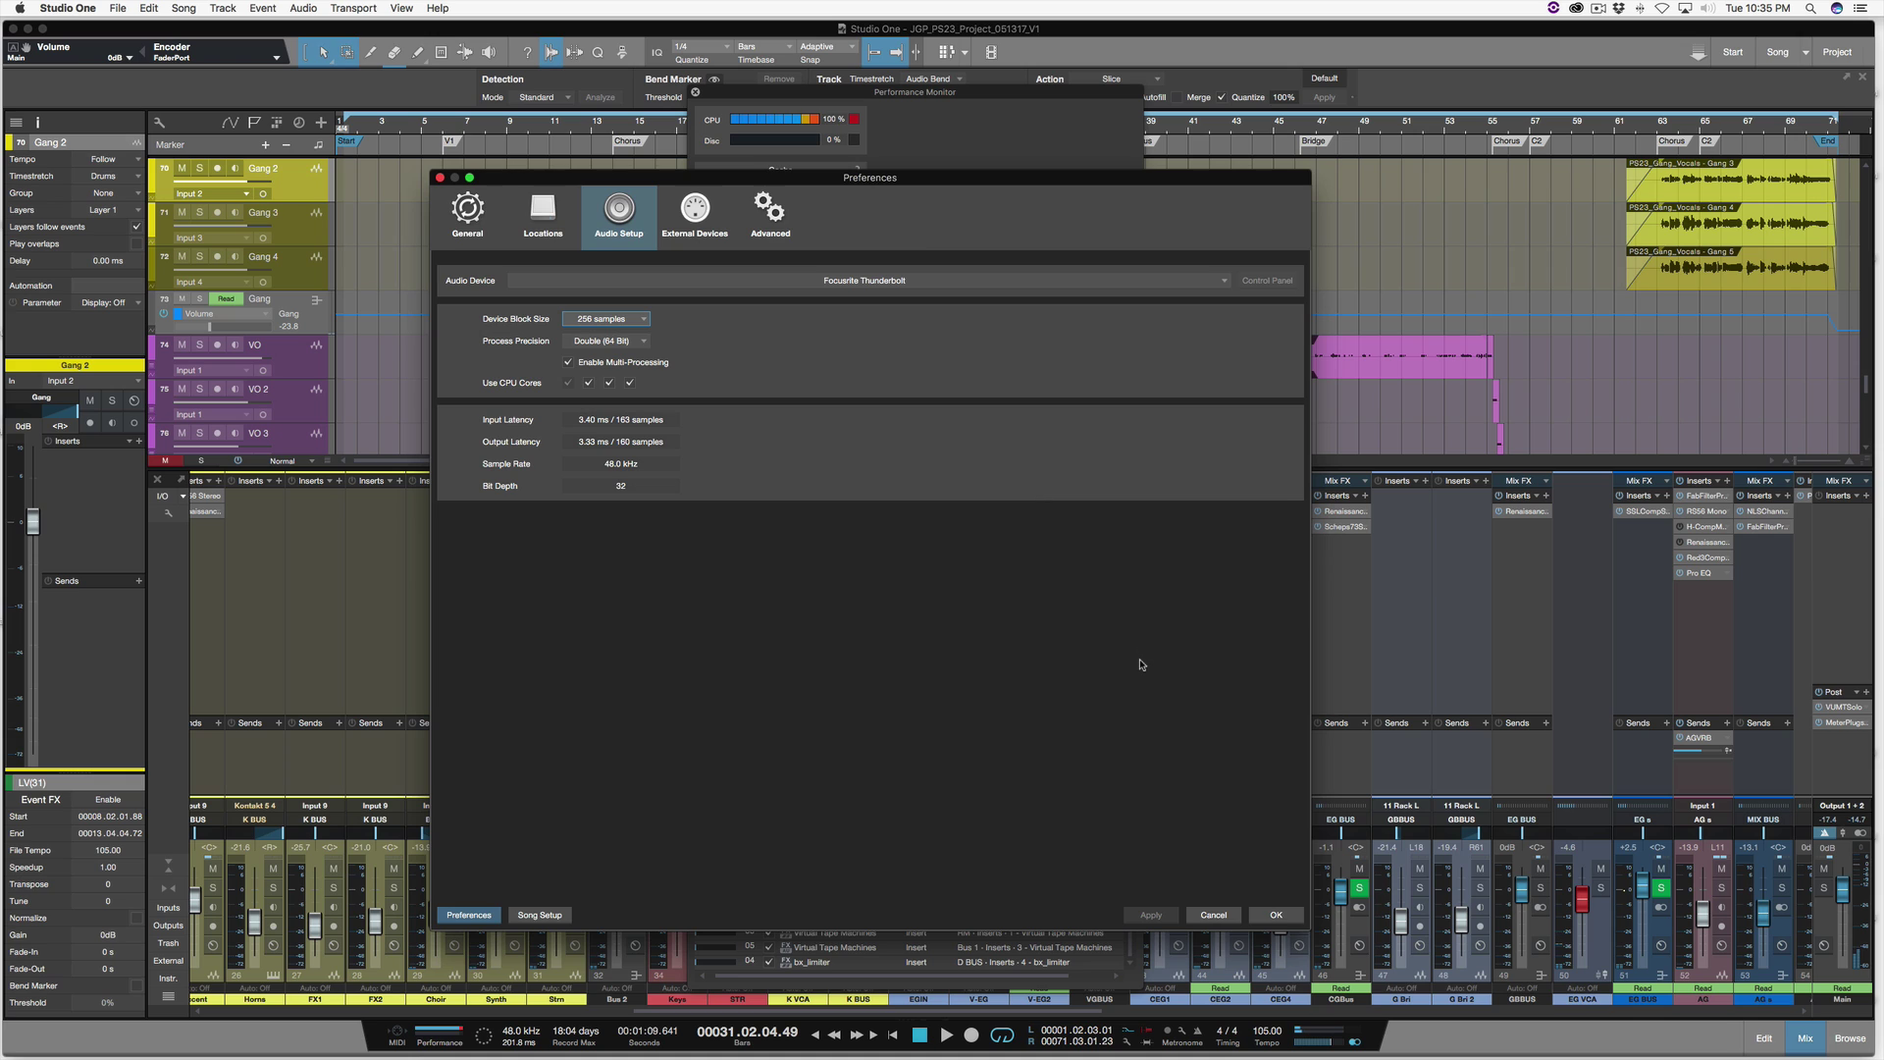
key("Return")
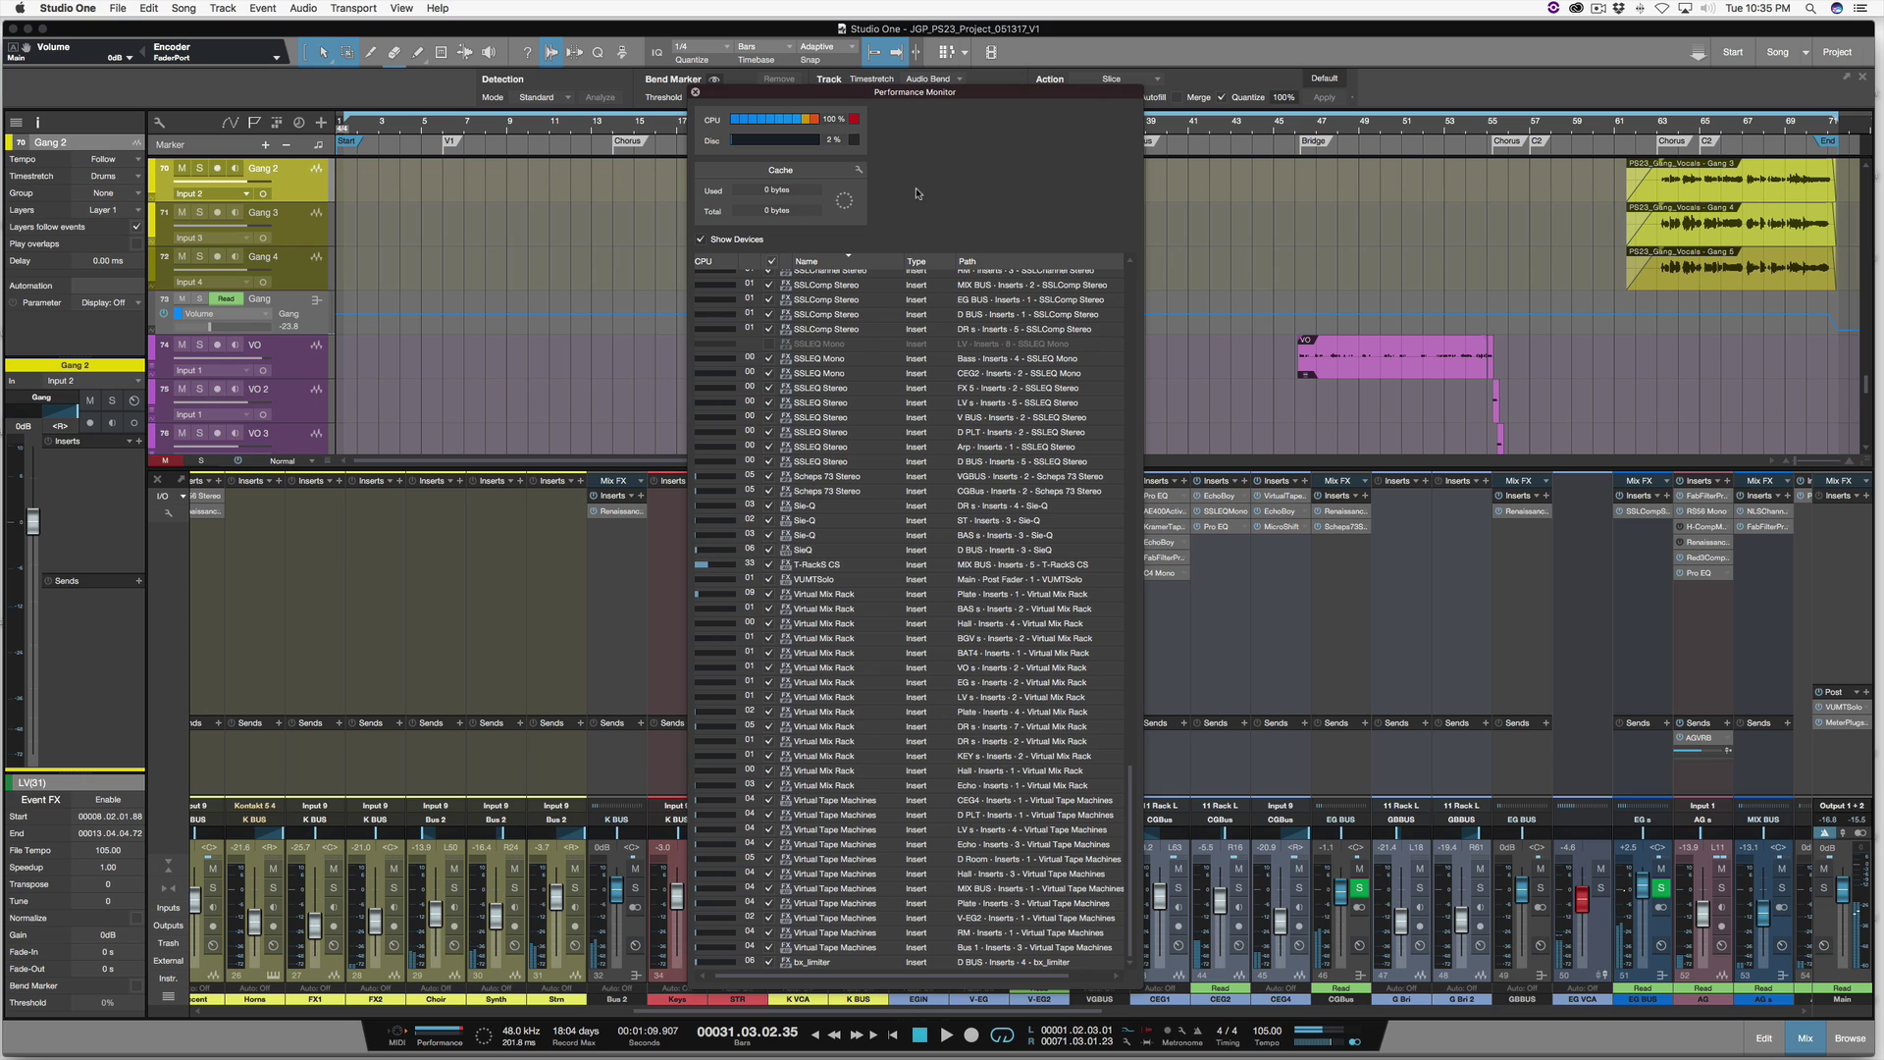
key("super+comma")
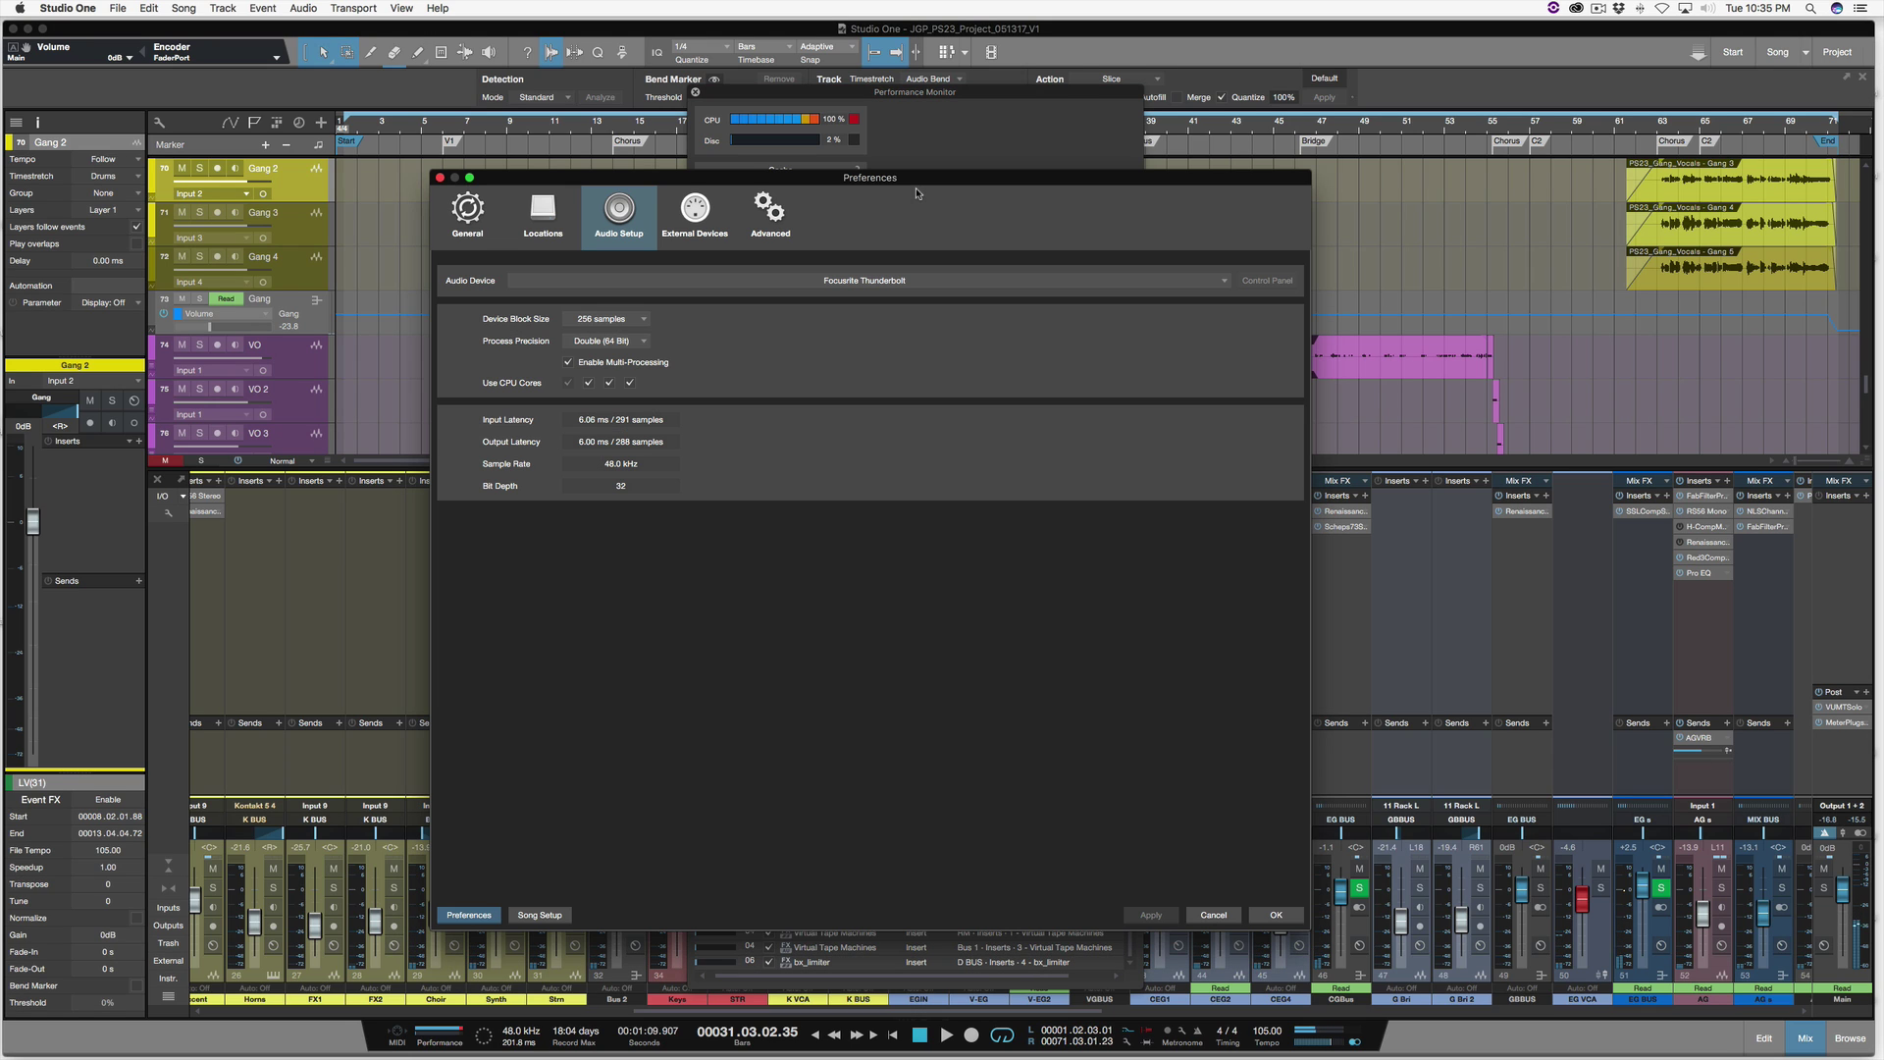
left_click(597, 321)
left_click(606, 400)
left_click(1275, 915)
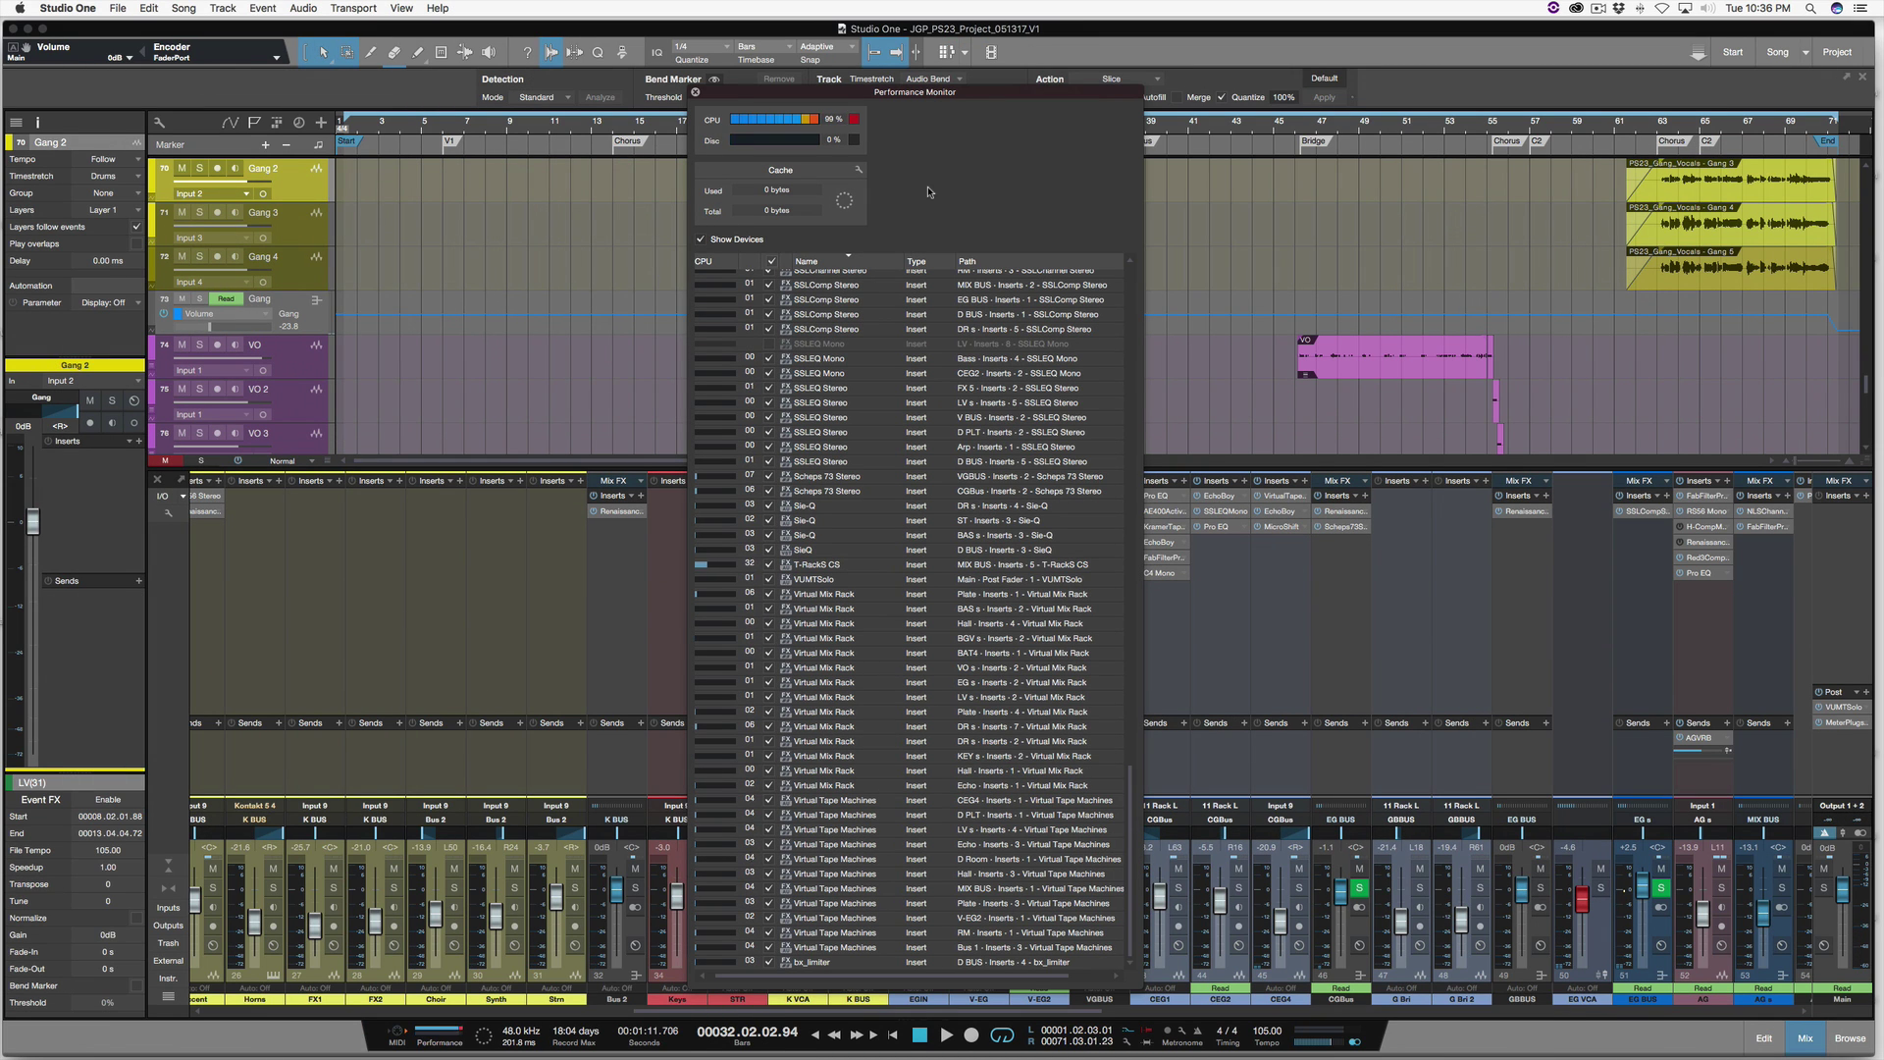
- Set the device block size to 1024 samples and confirm
key("super+comma")
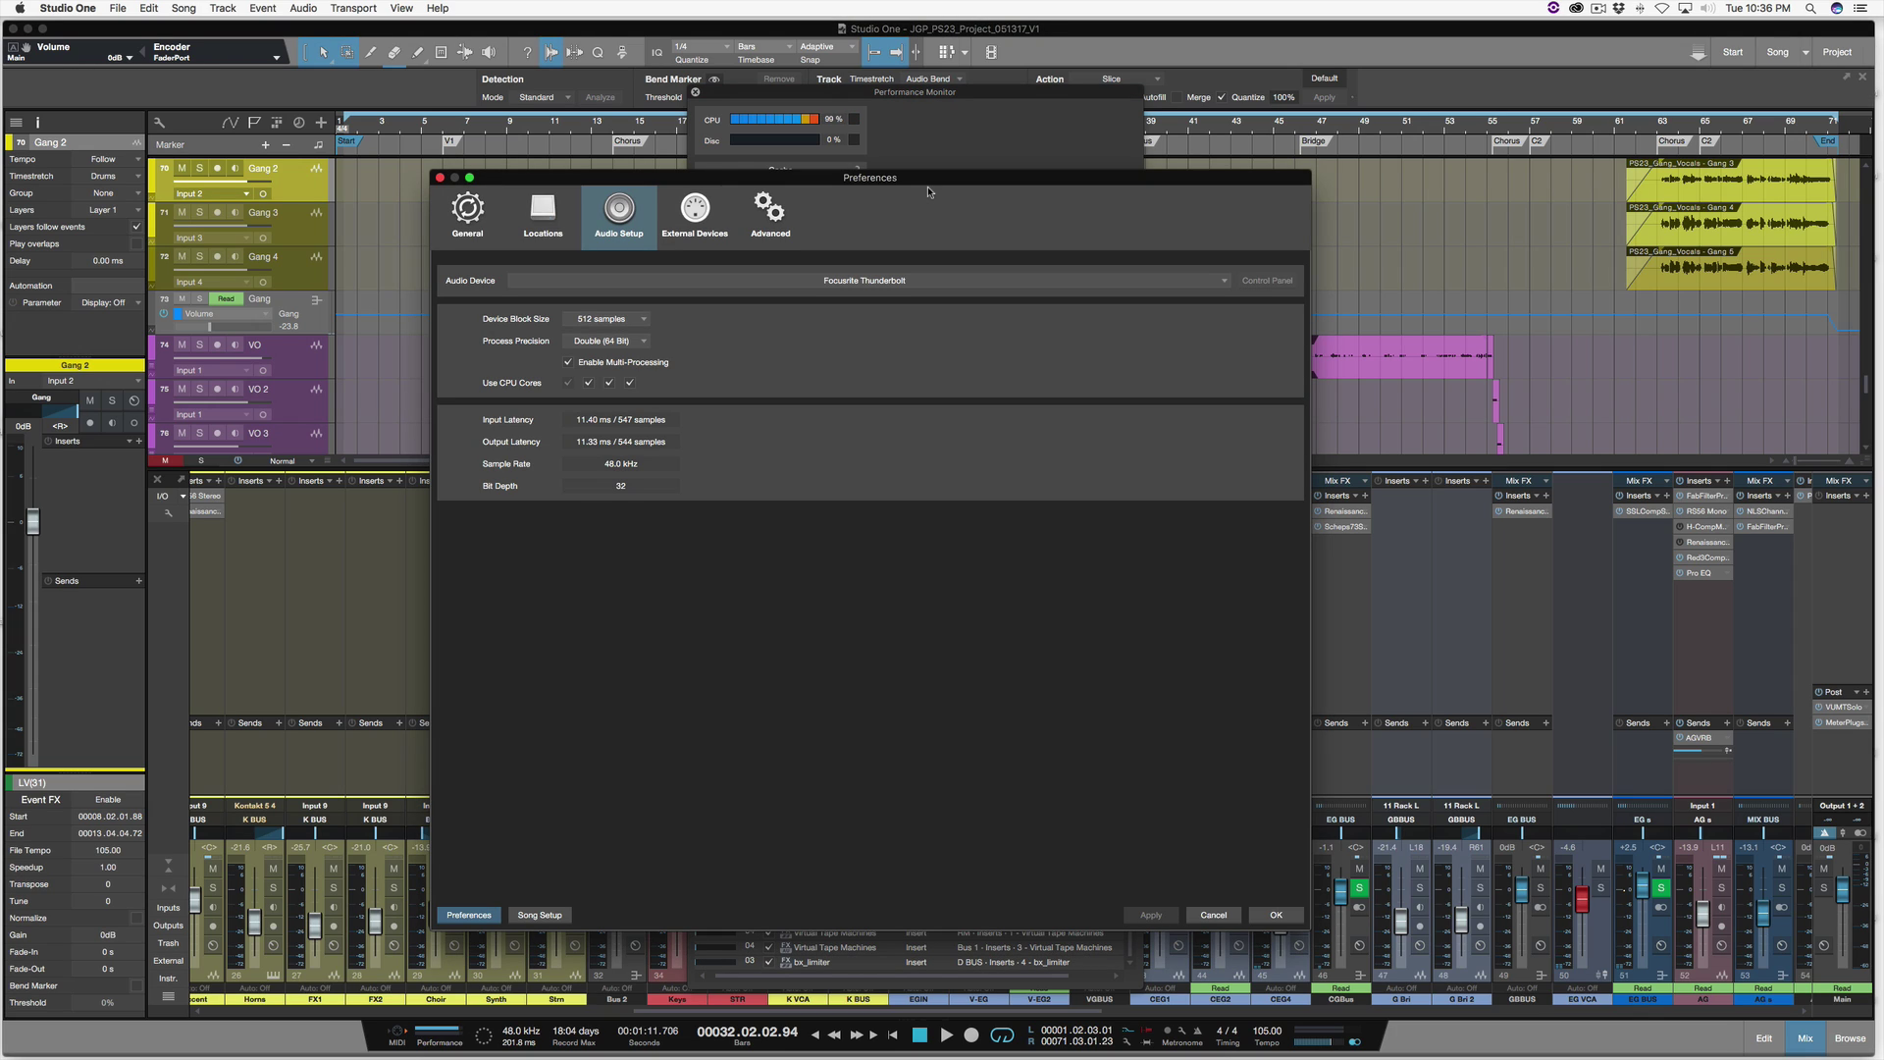
left_click(617, 327)
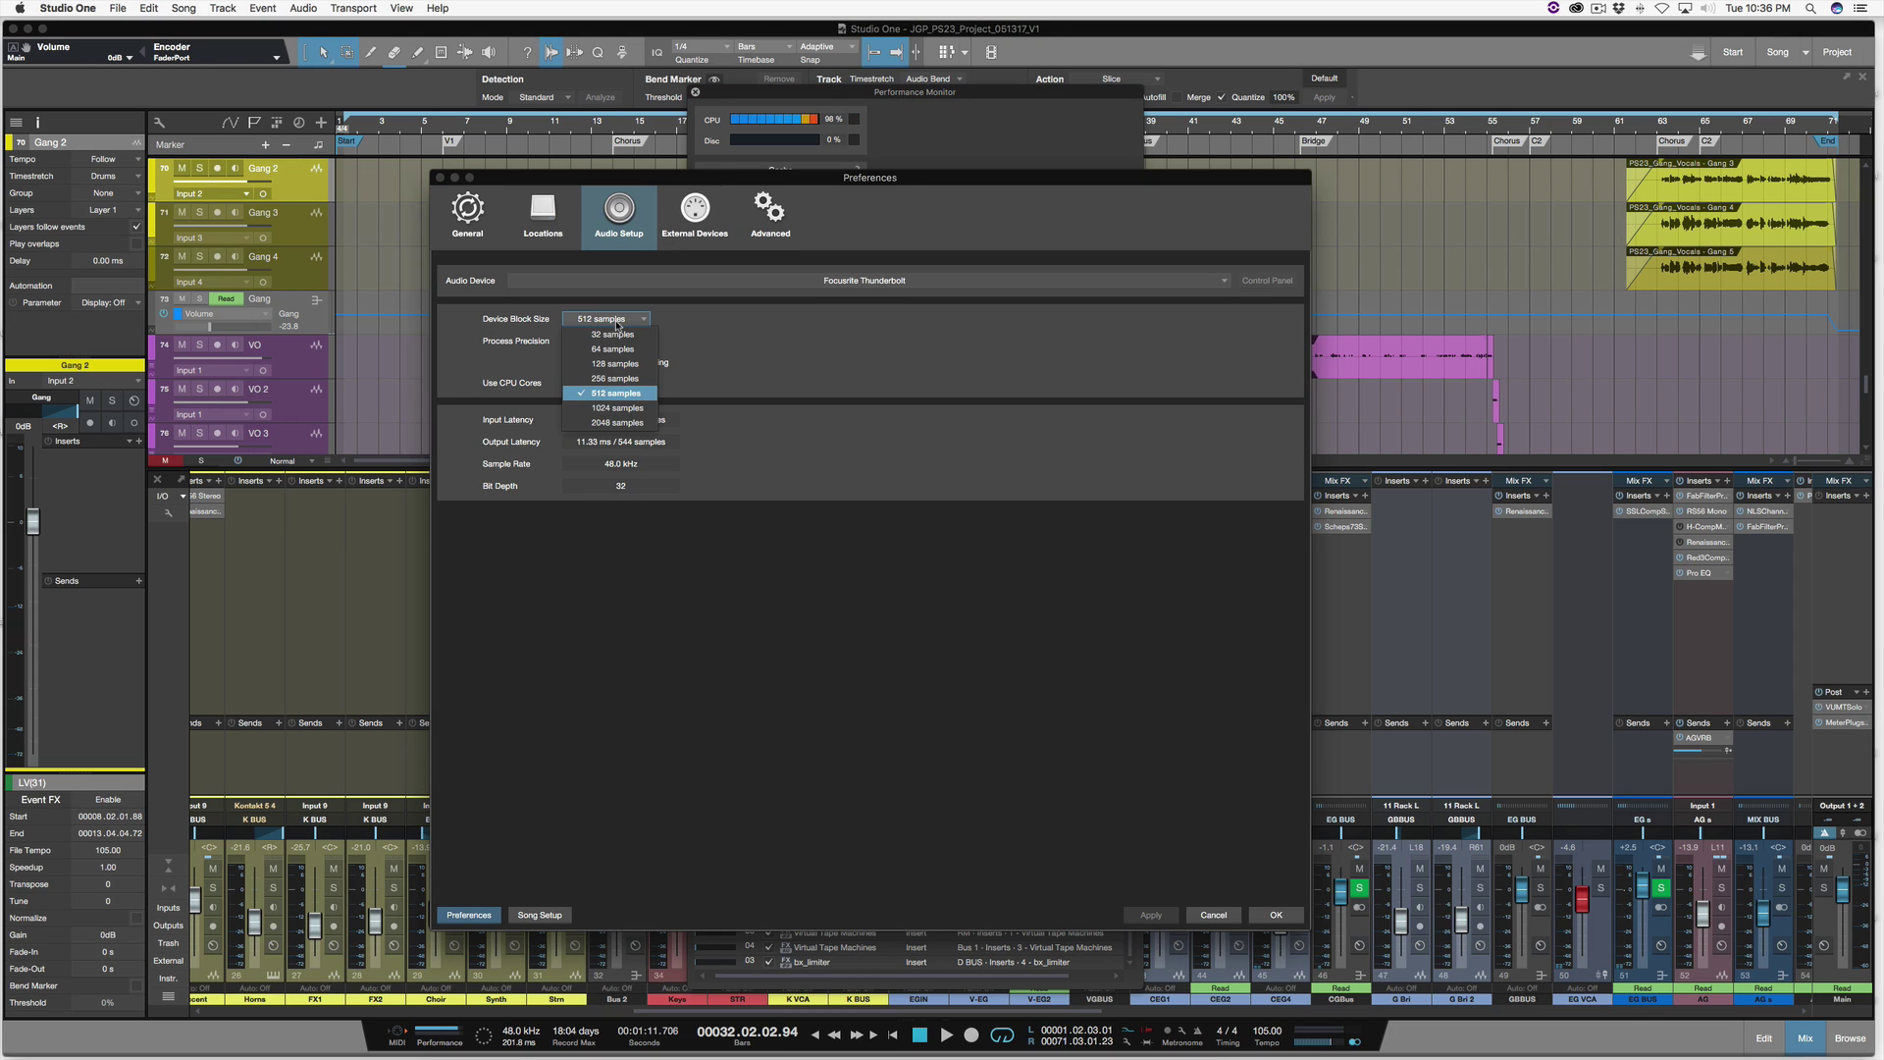
left_click(612, 416)
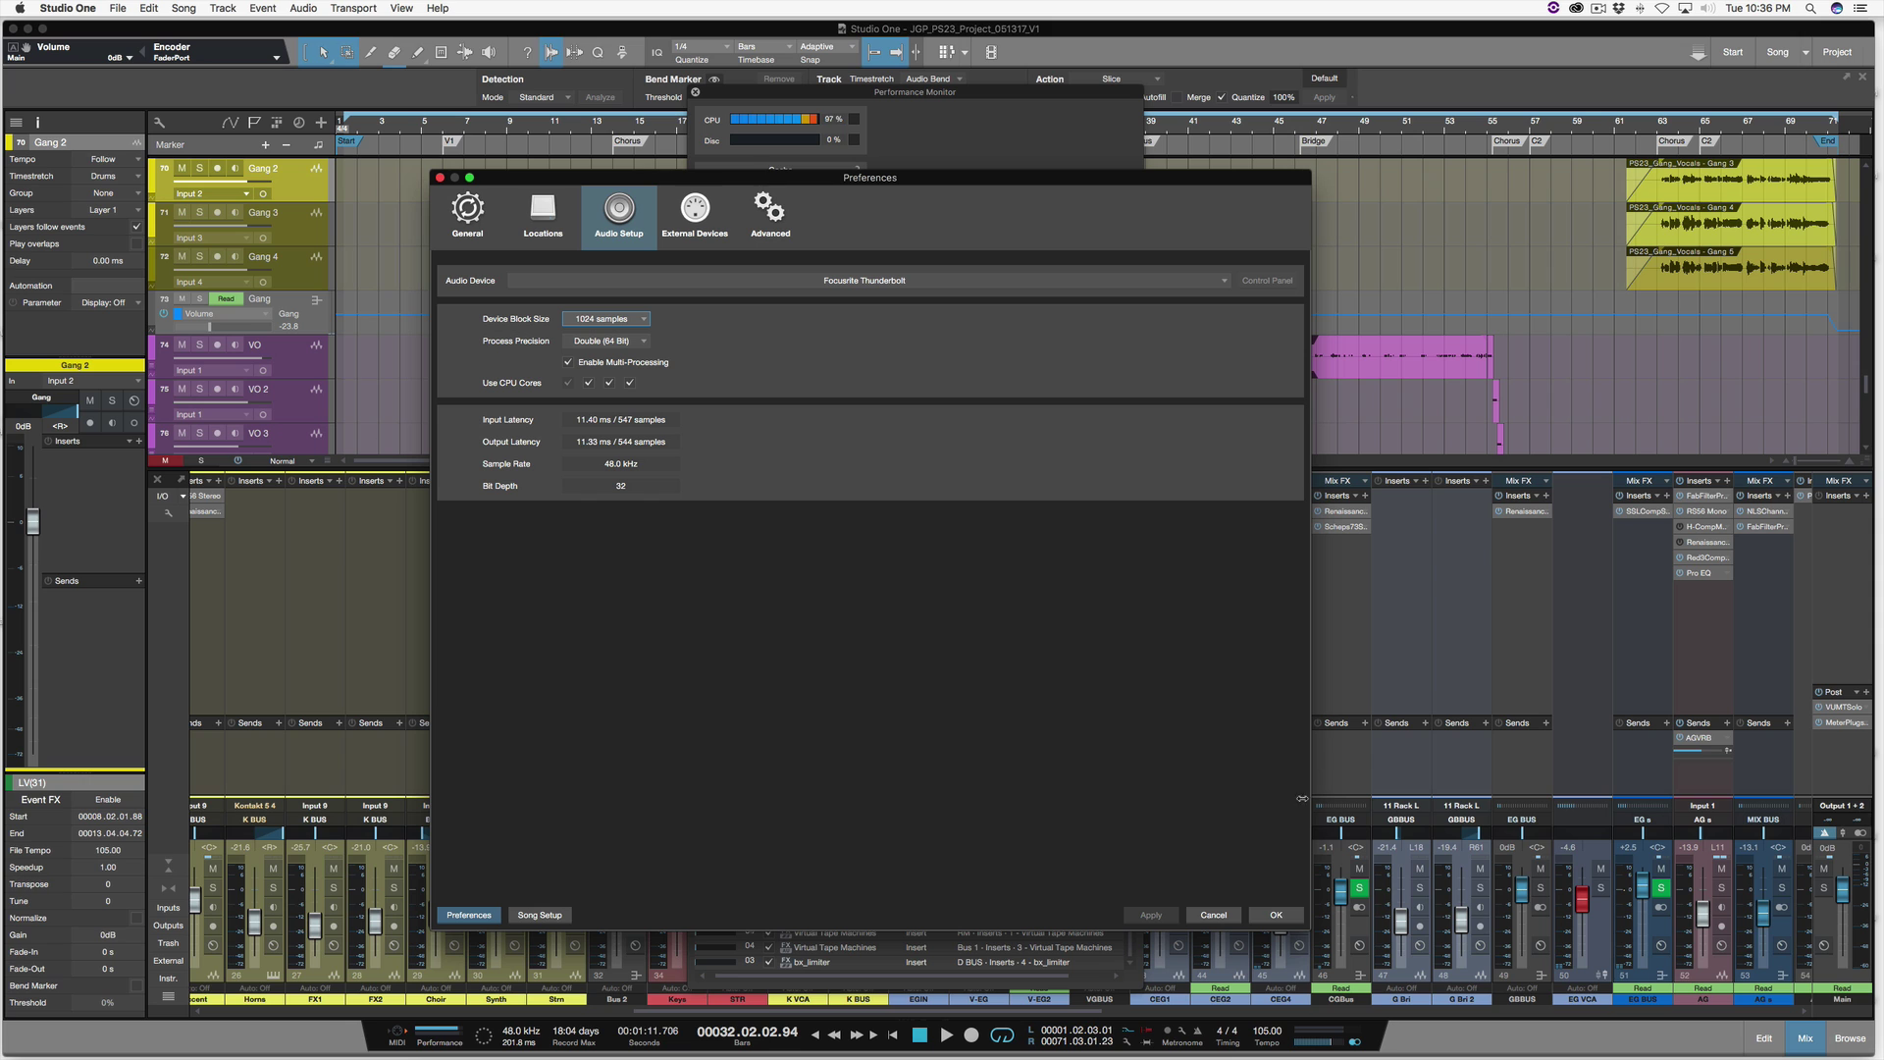
left_click(1274, 915)
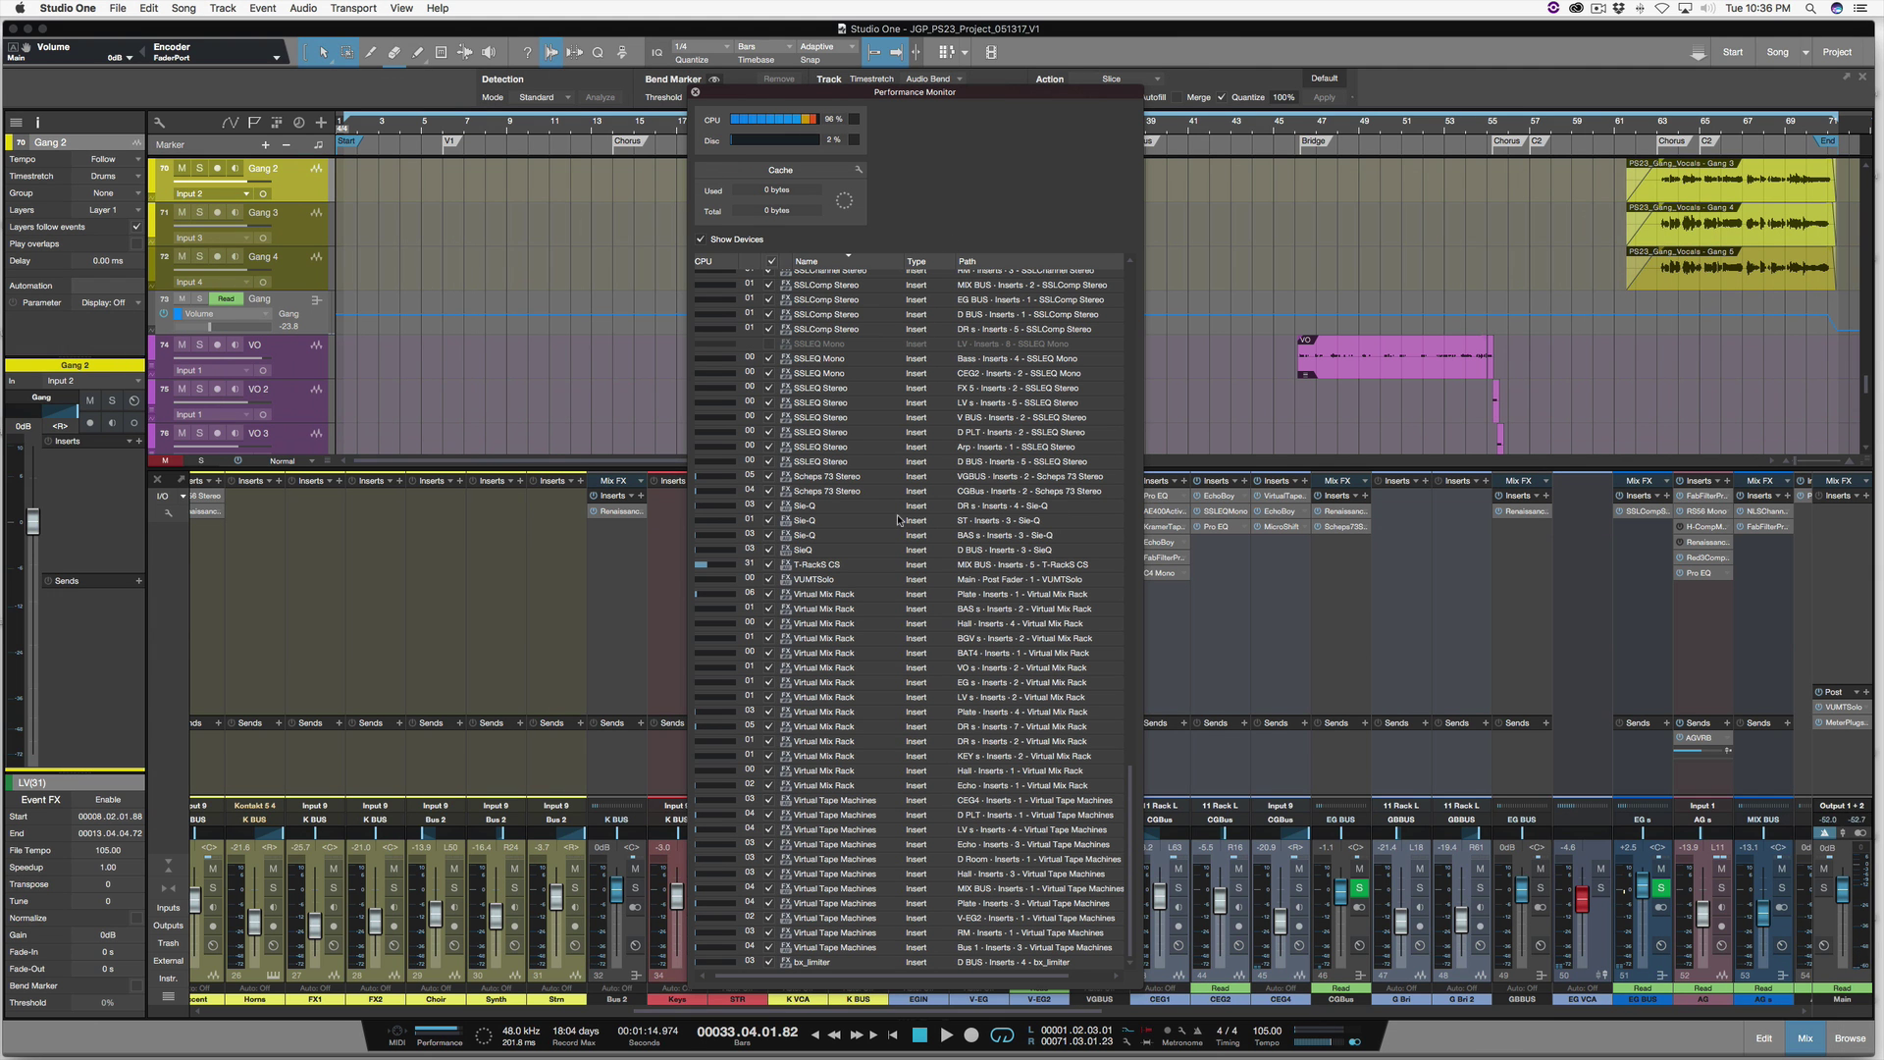
- Set the device block size back to 2048 samples and confirm
key("super+comma")
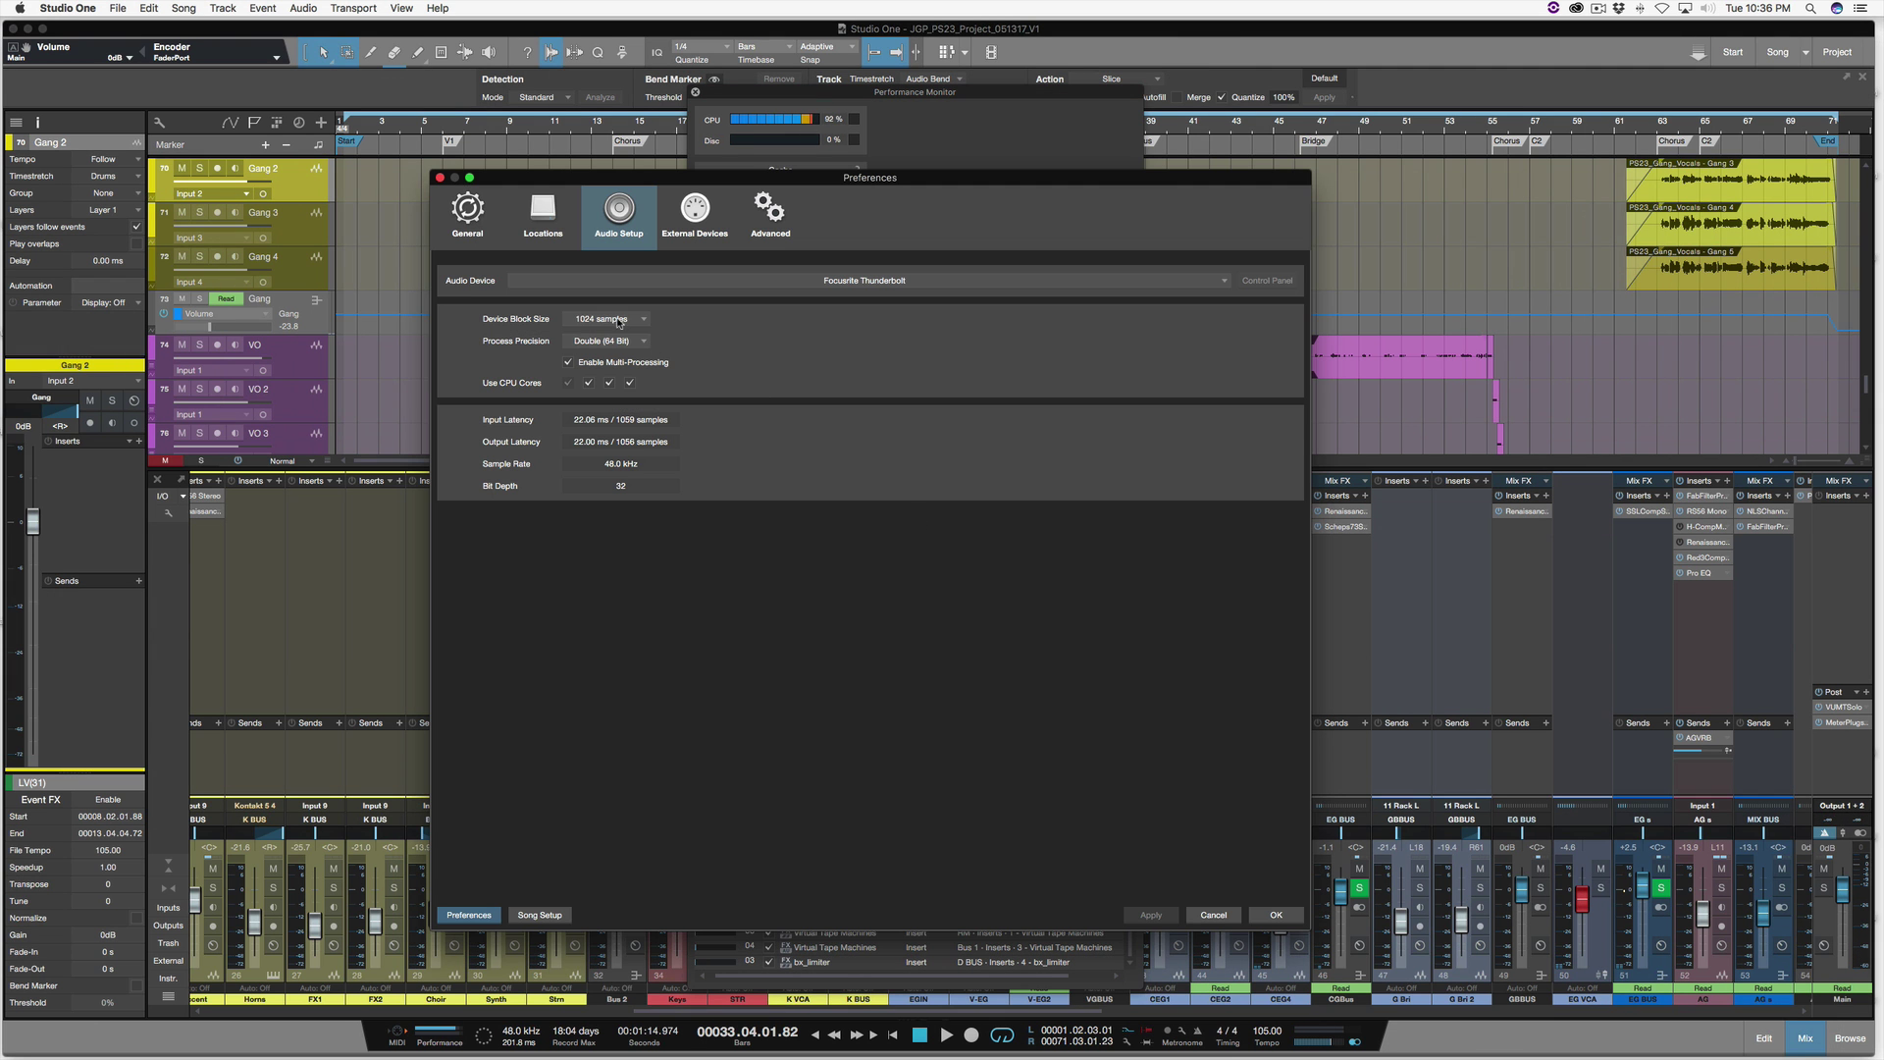
left_click(615, 320)
left_click(618, 423)
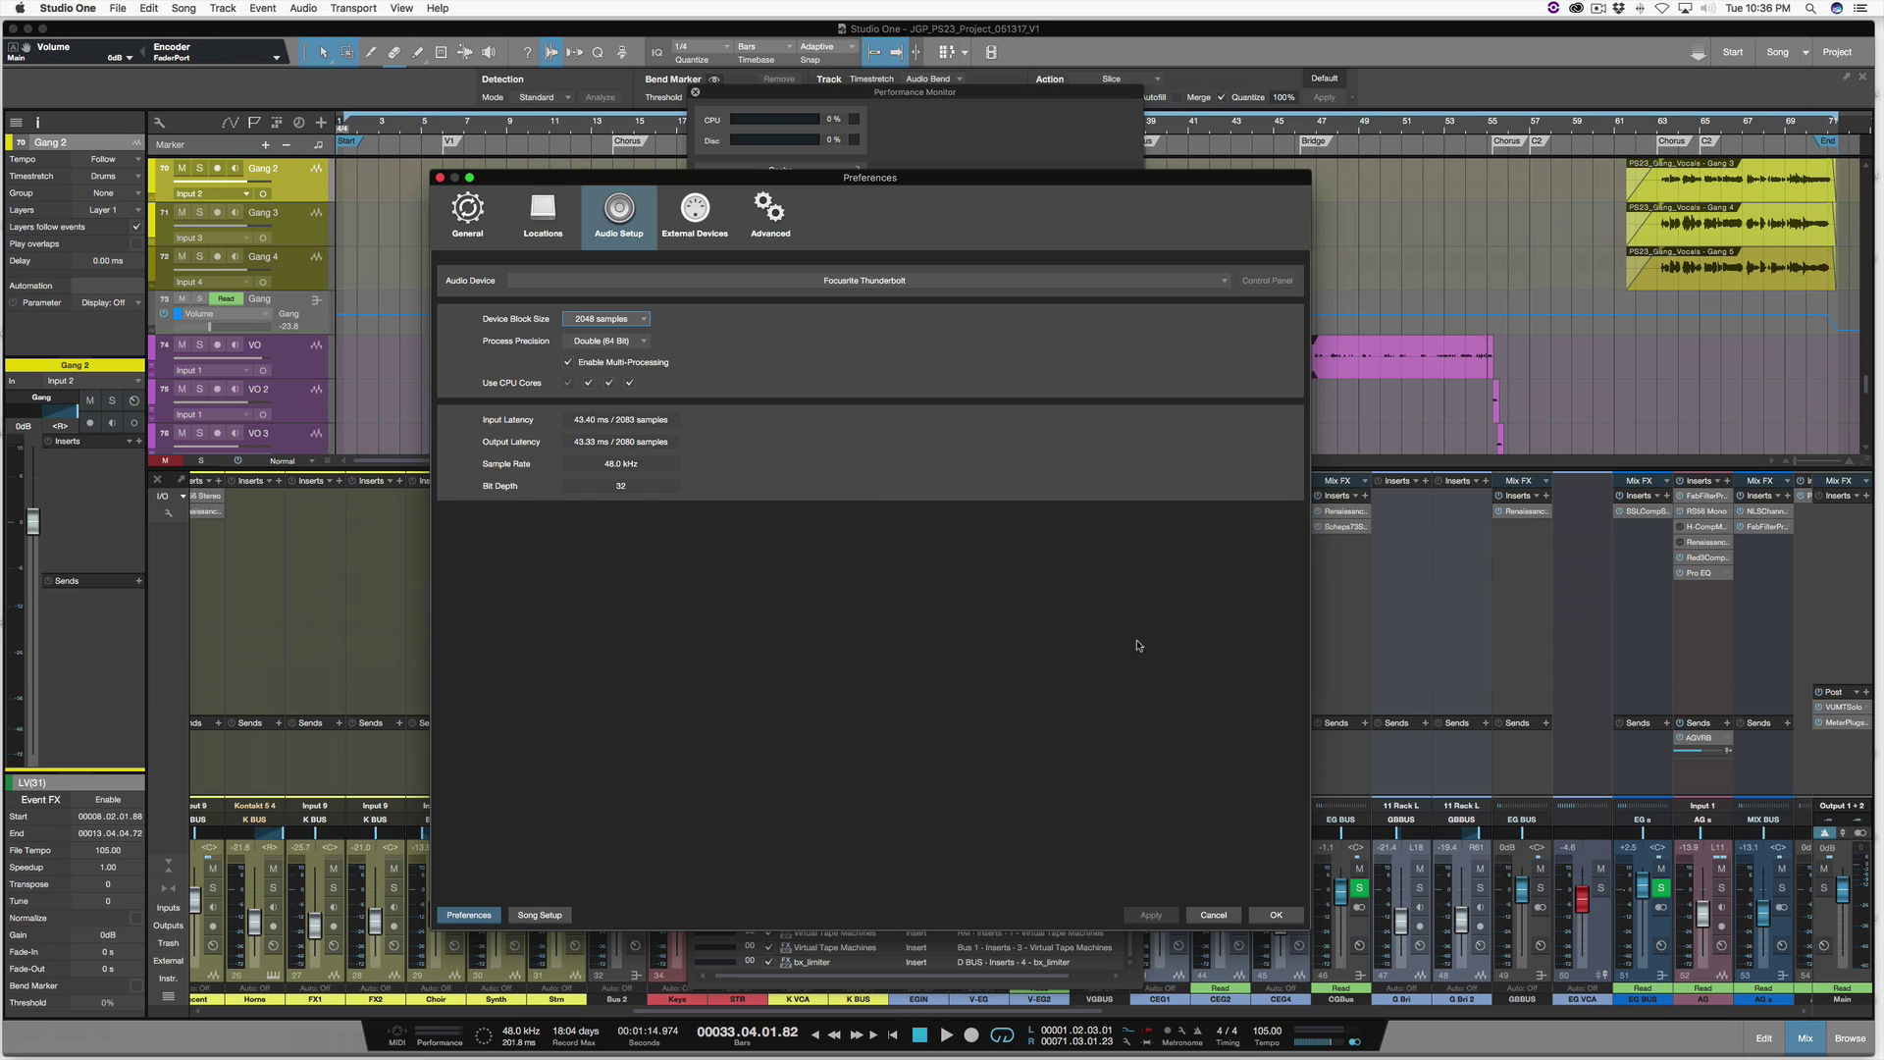
left_click(1276, 915)
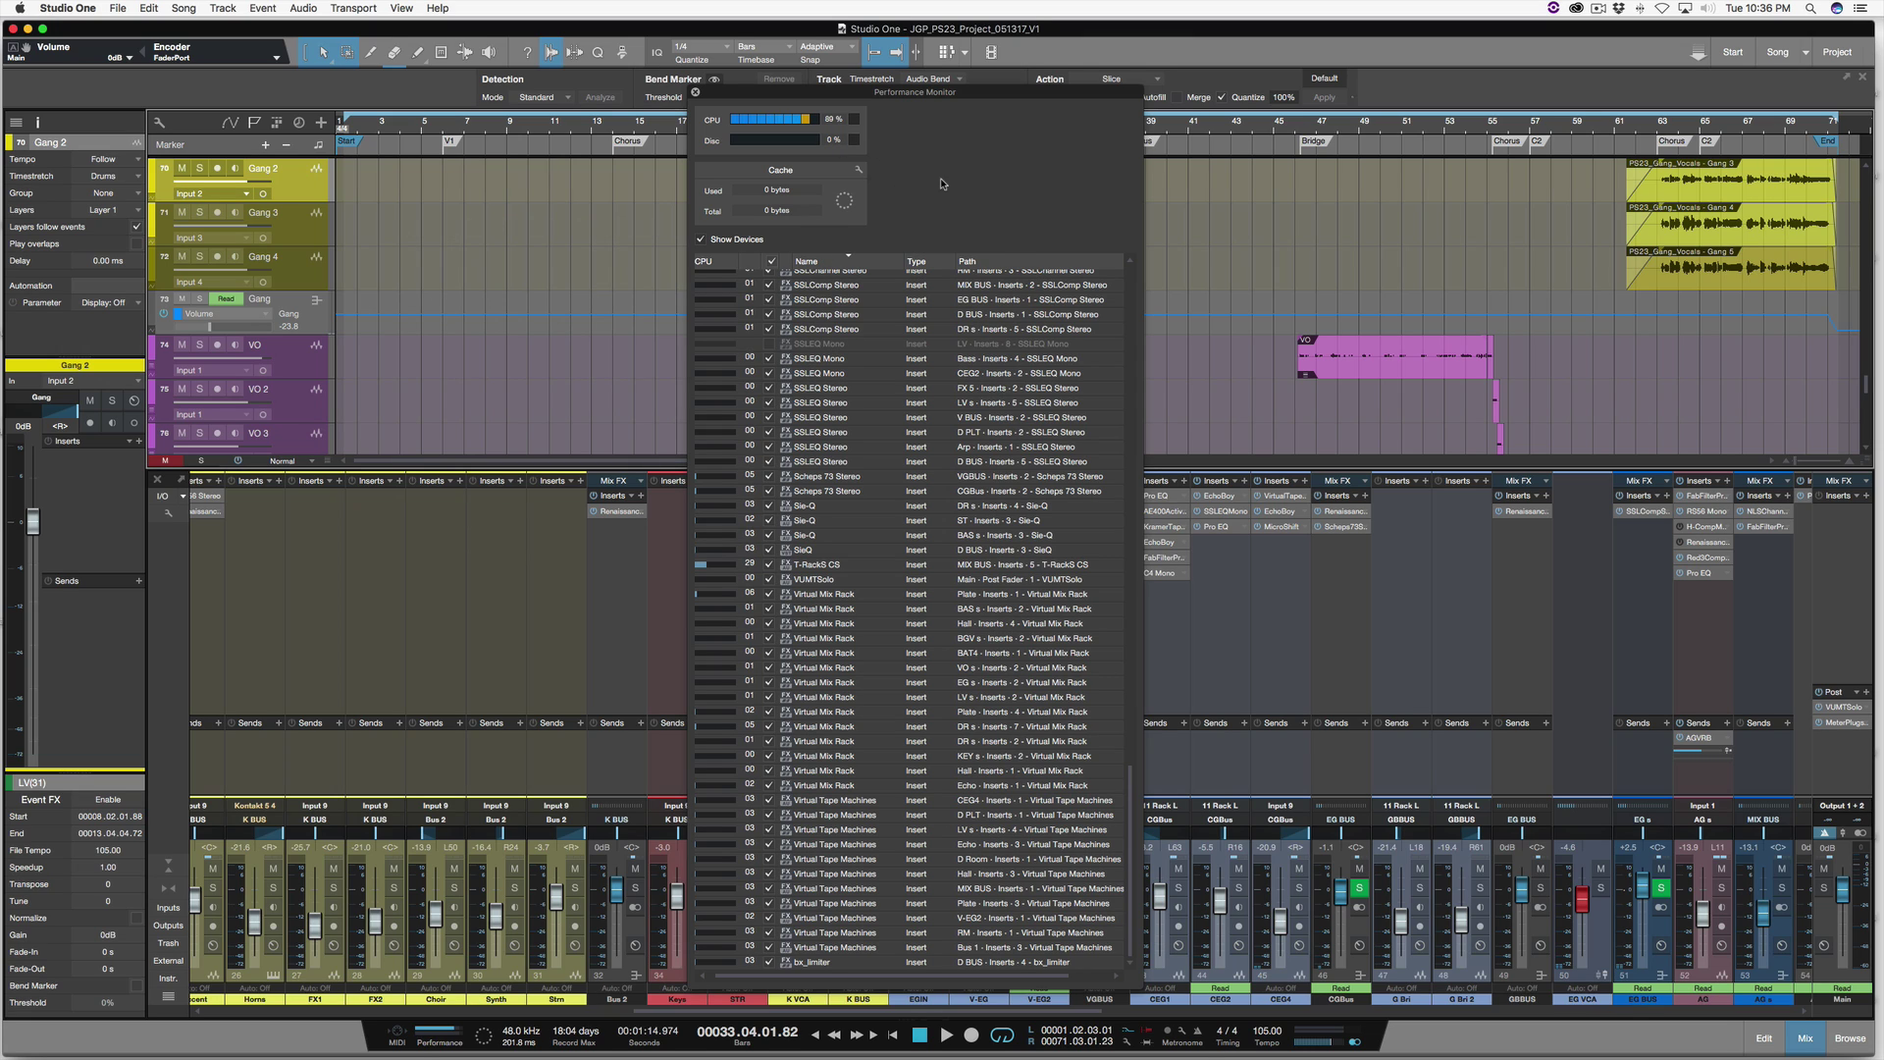
- Start song playback to watch CPU load at 2048 samples
key("space")
- Close the Performance Monitor, fetch the 3.5 release notes, and download Studio One 3.5.0.43196
left_click(696, 93)
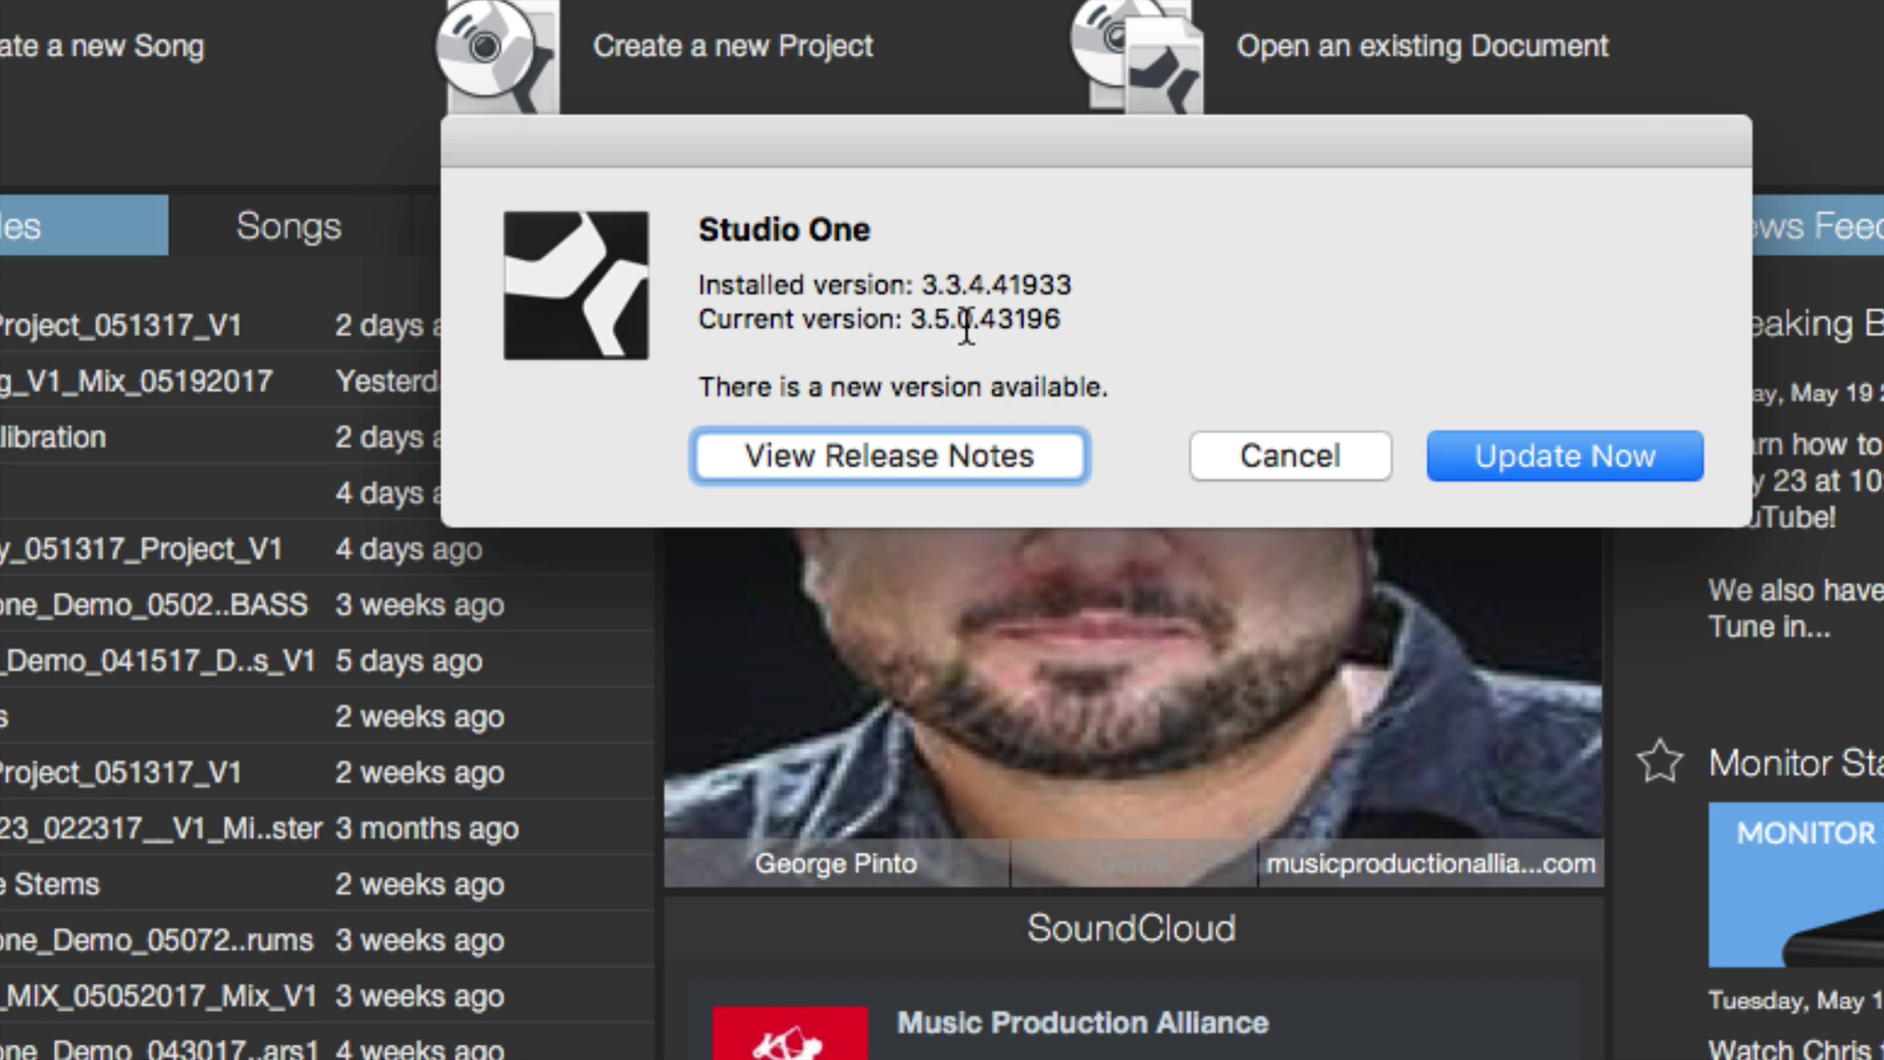
left_click(951, 455)
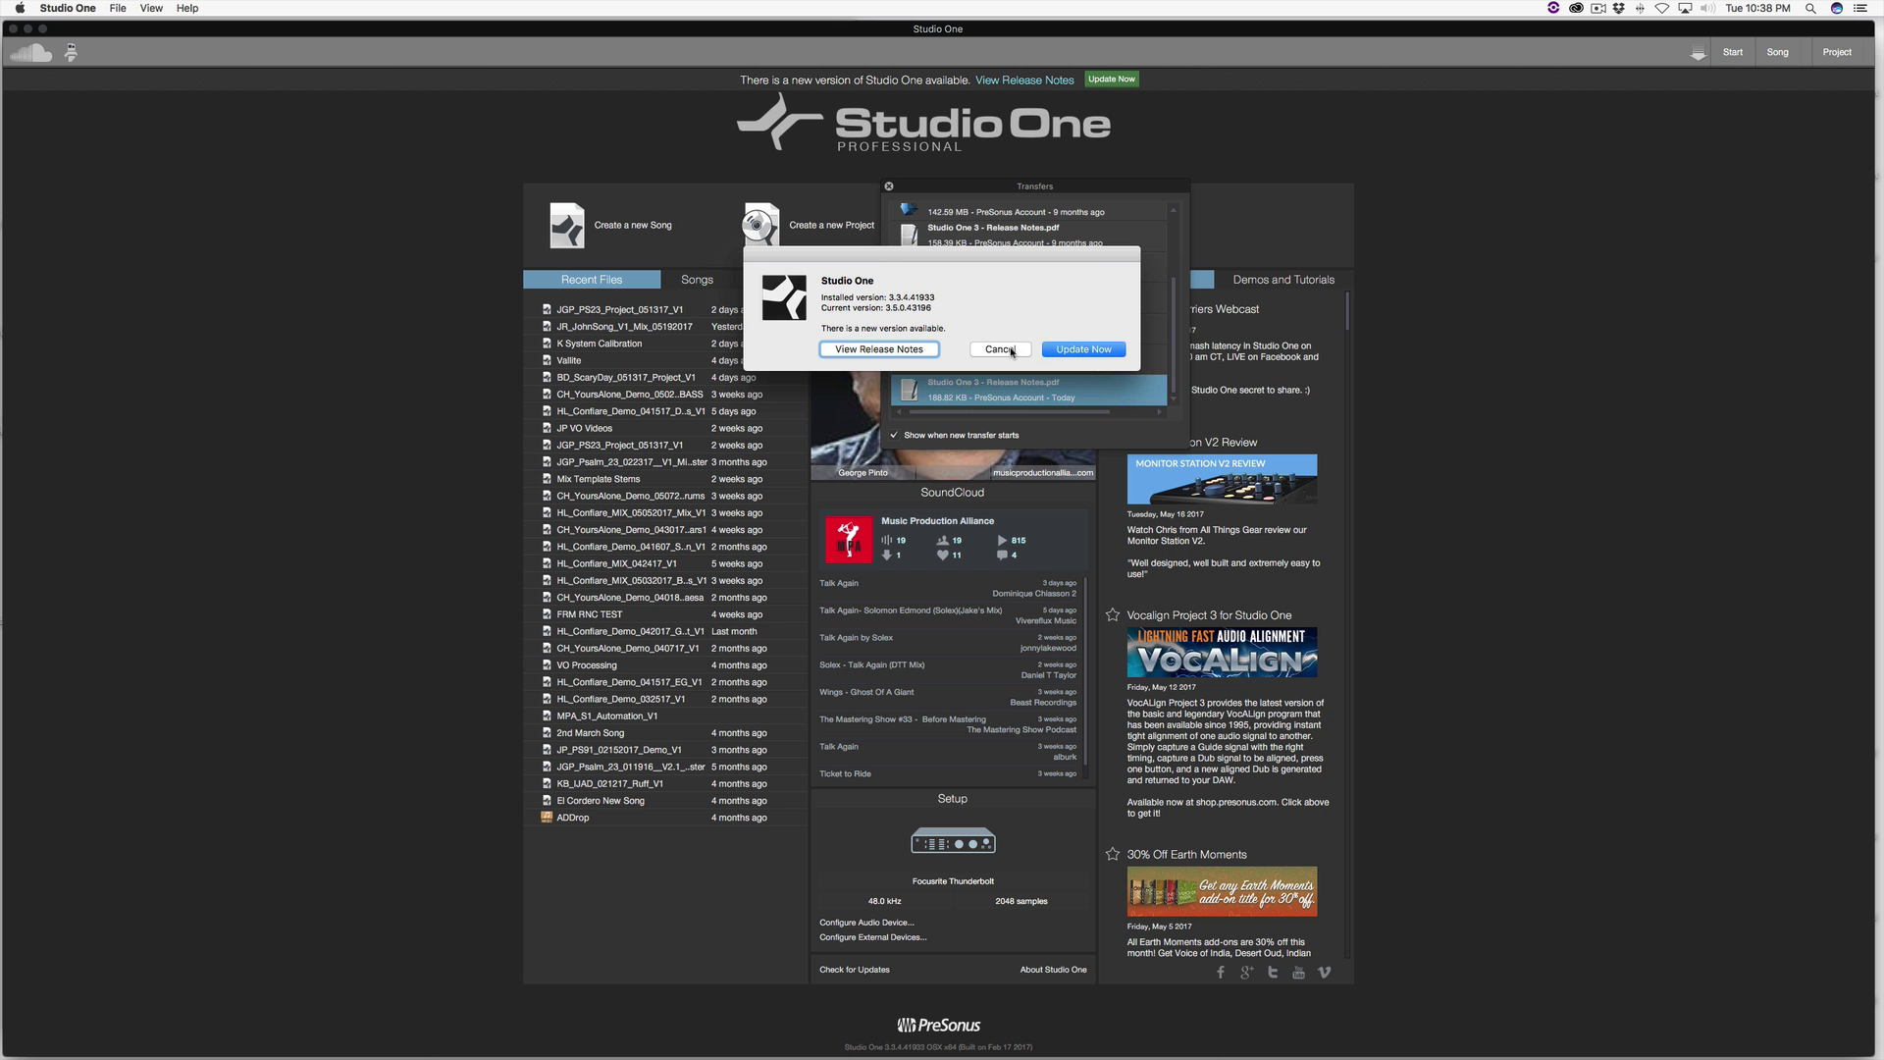
left_click(1072, 351)
left_click(890, 186)
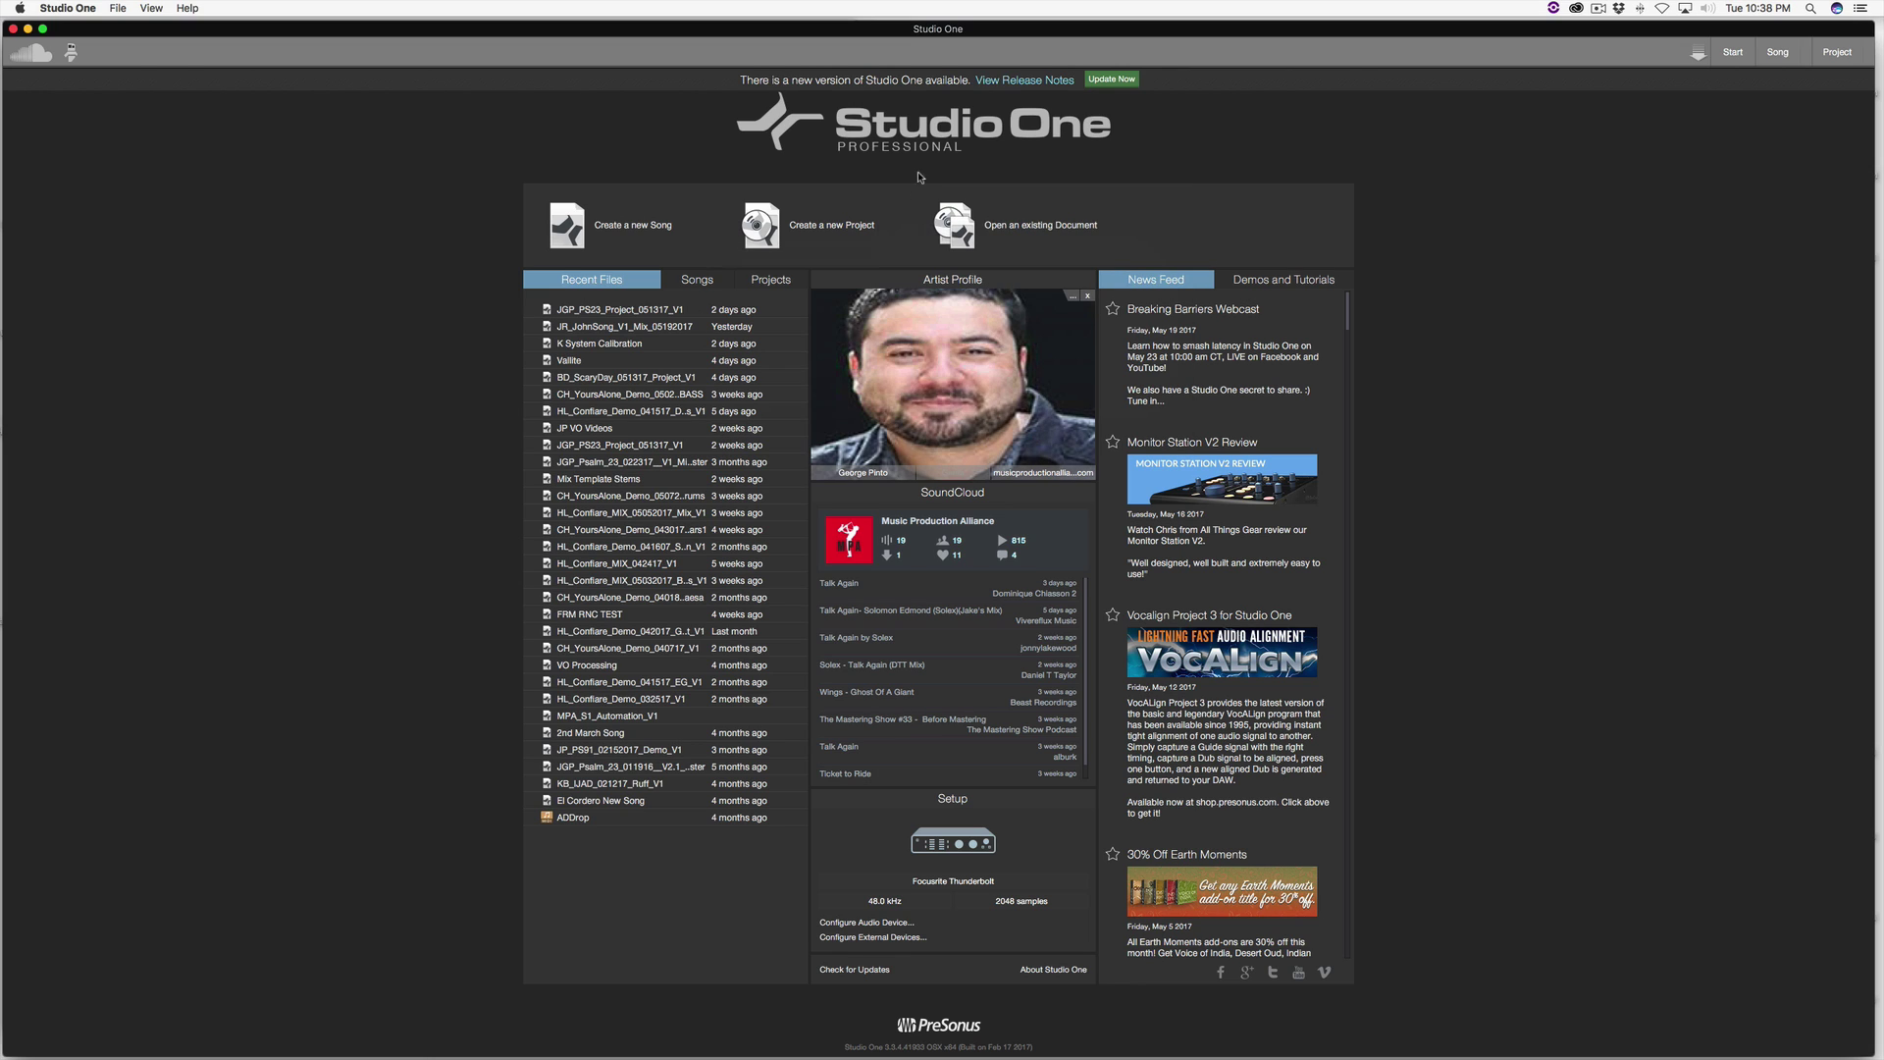
left_click(1110, 80)
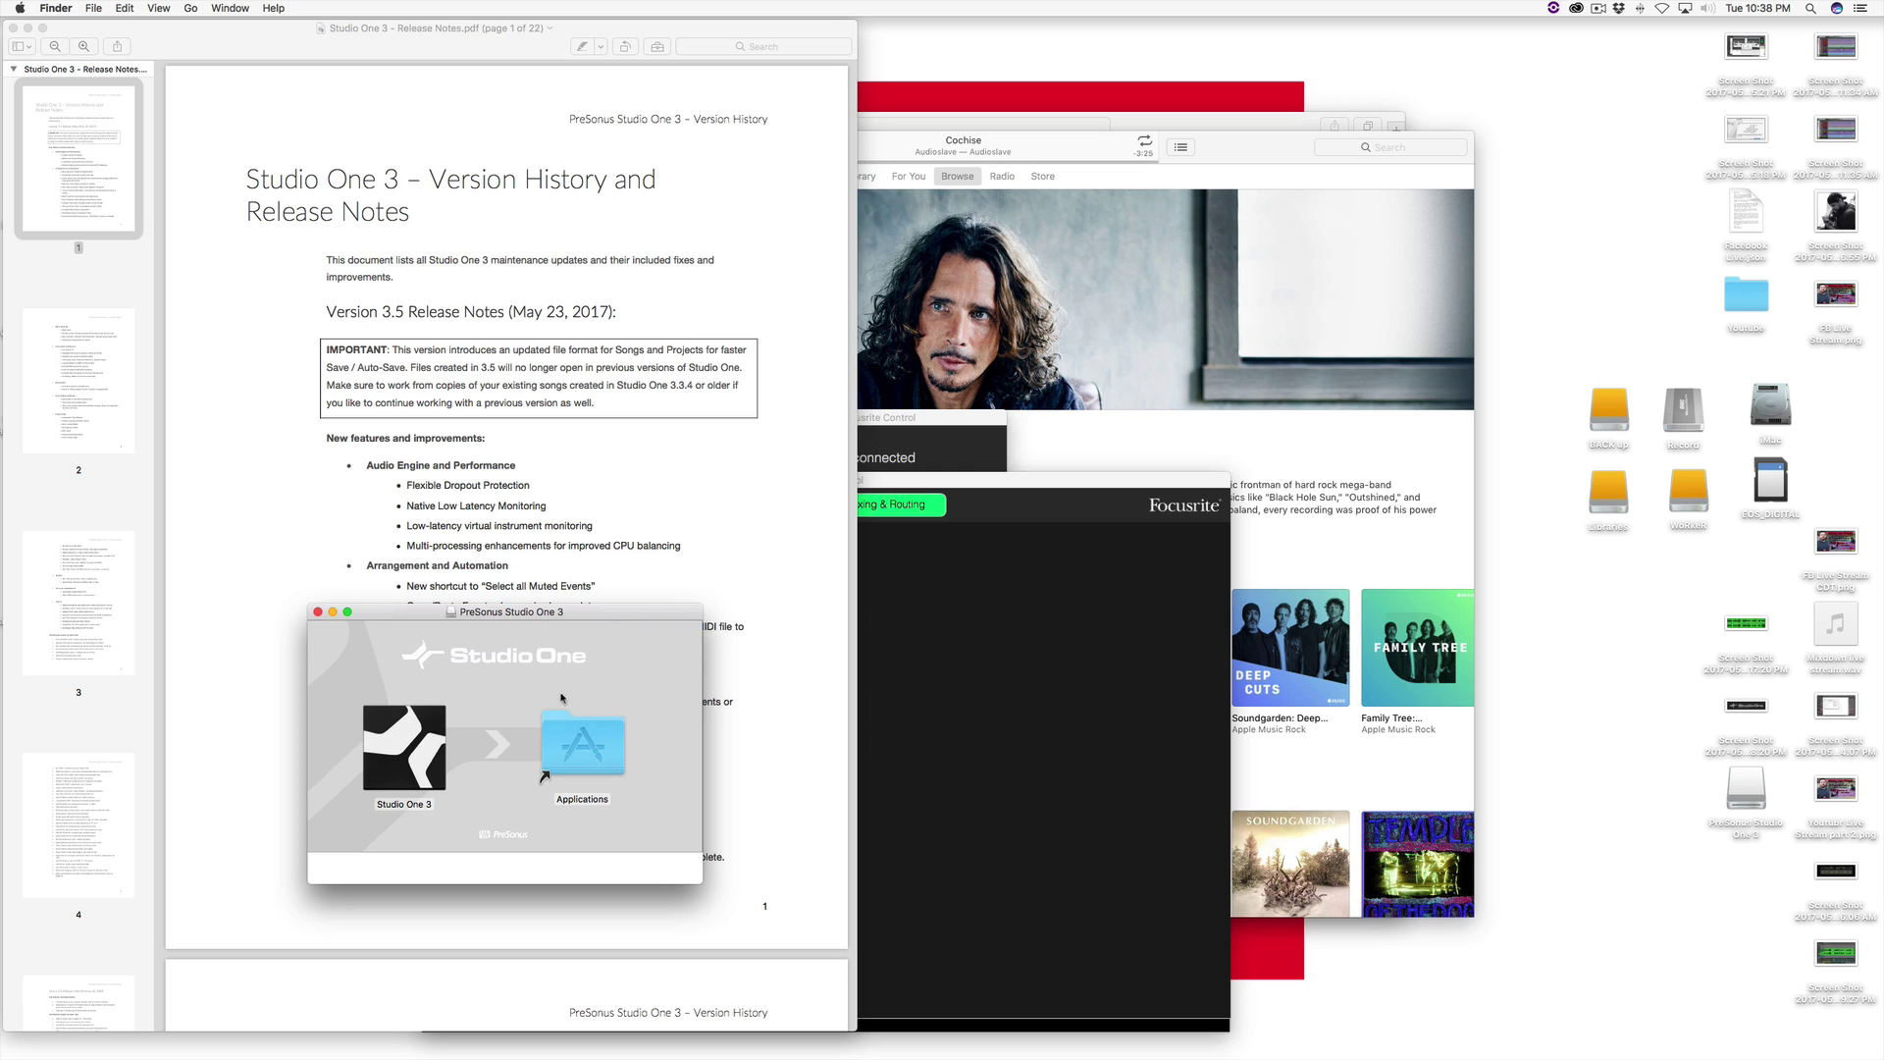
- Drag Studio One 3 into Applications, close the installer window, and replace the older copy
left_click(416, 768)
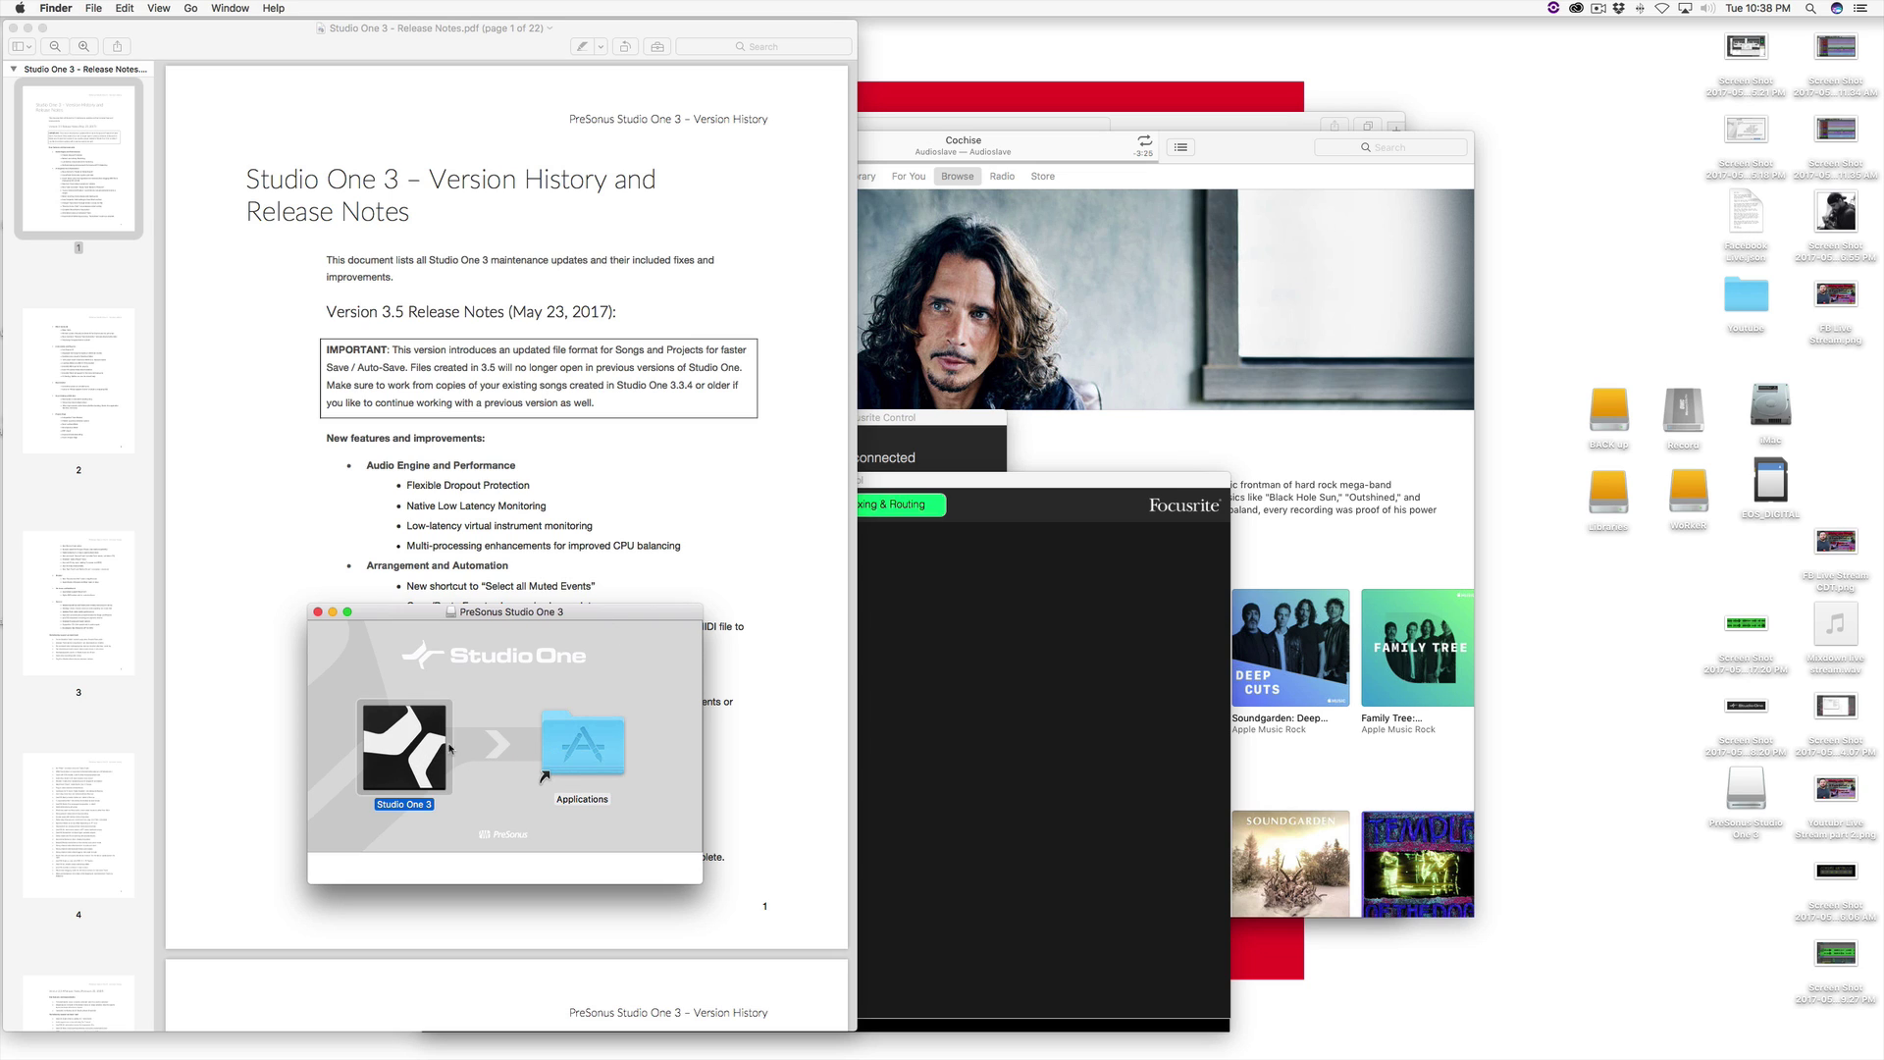
left_click_drag(450, 748, 572, 749)
left_click_drag(426, 745, 734, 759)
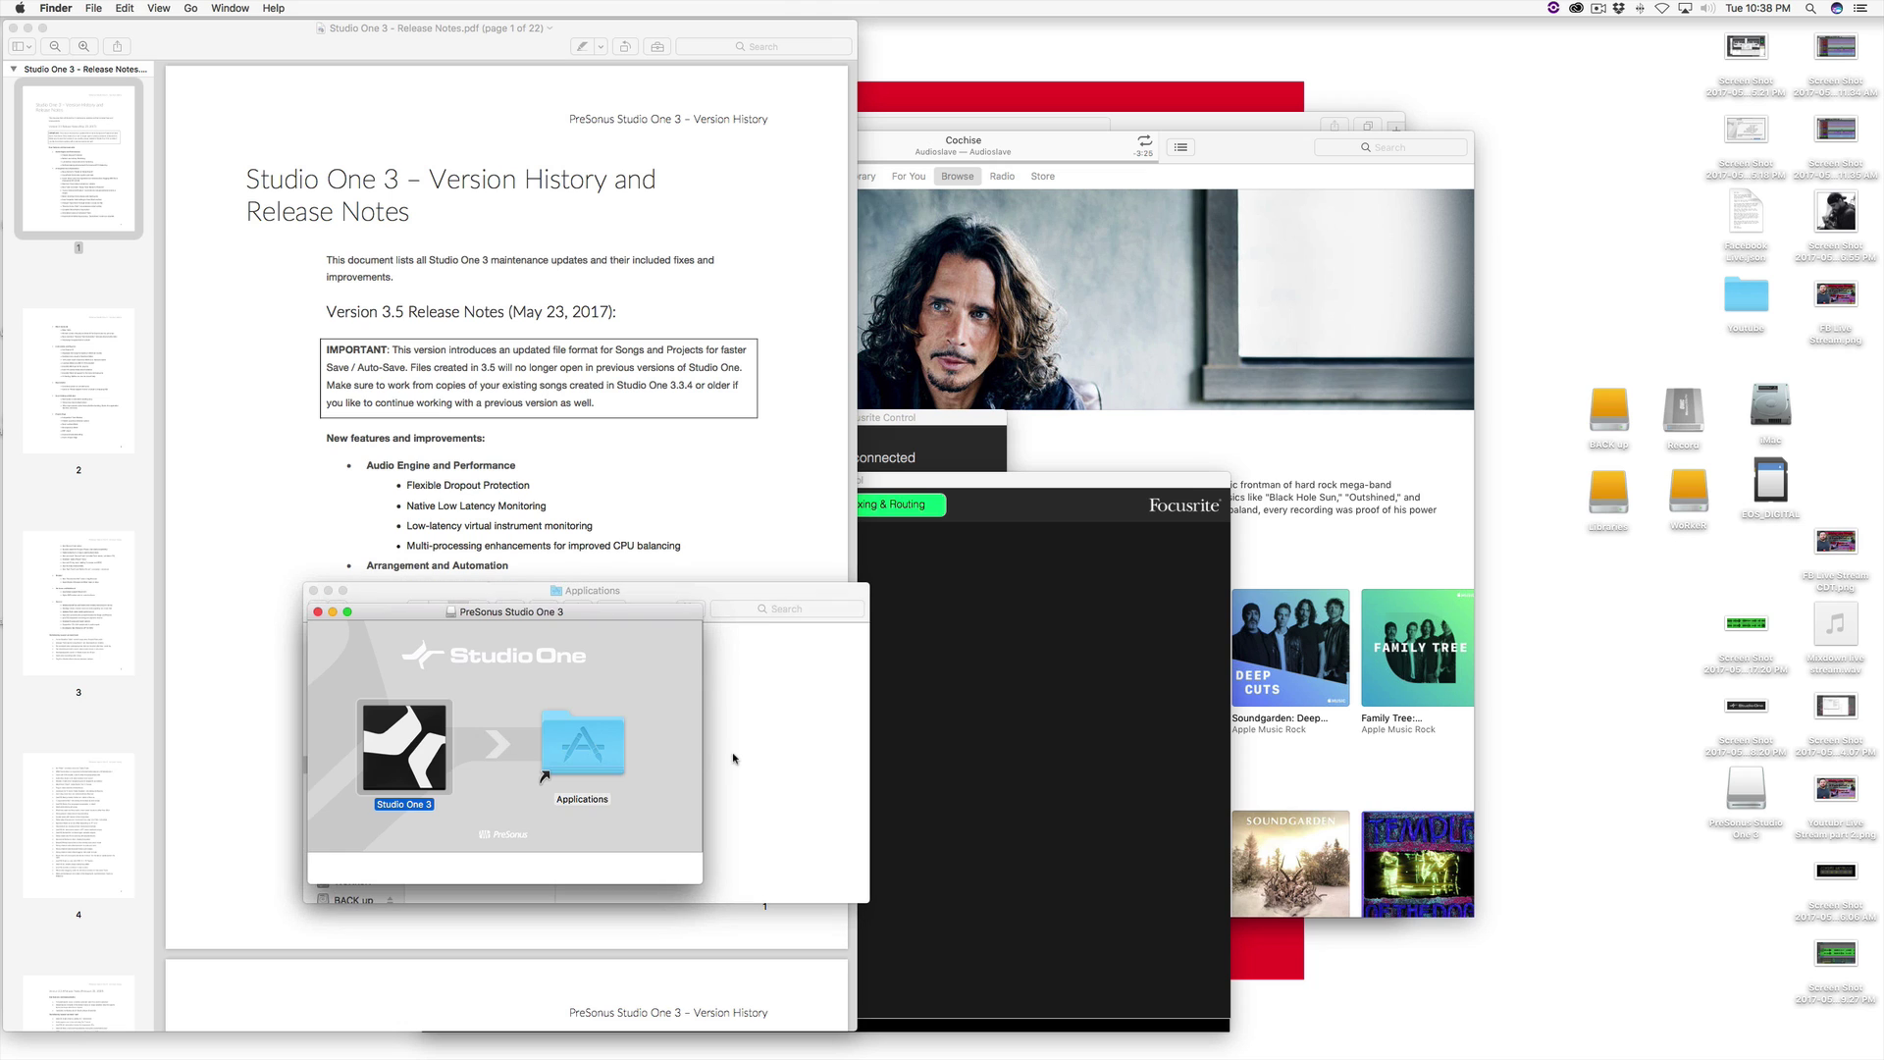
left_click(735, 758)
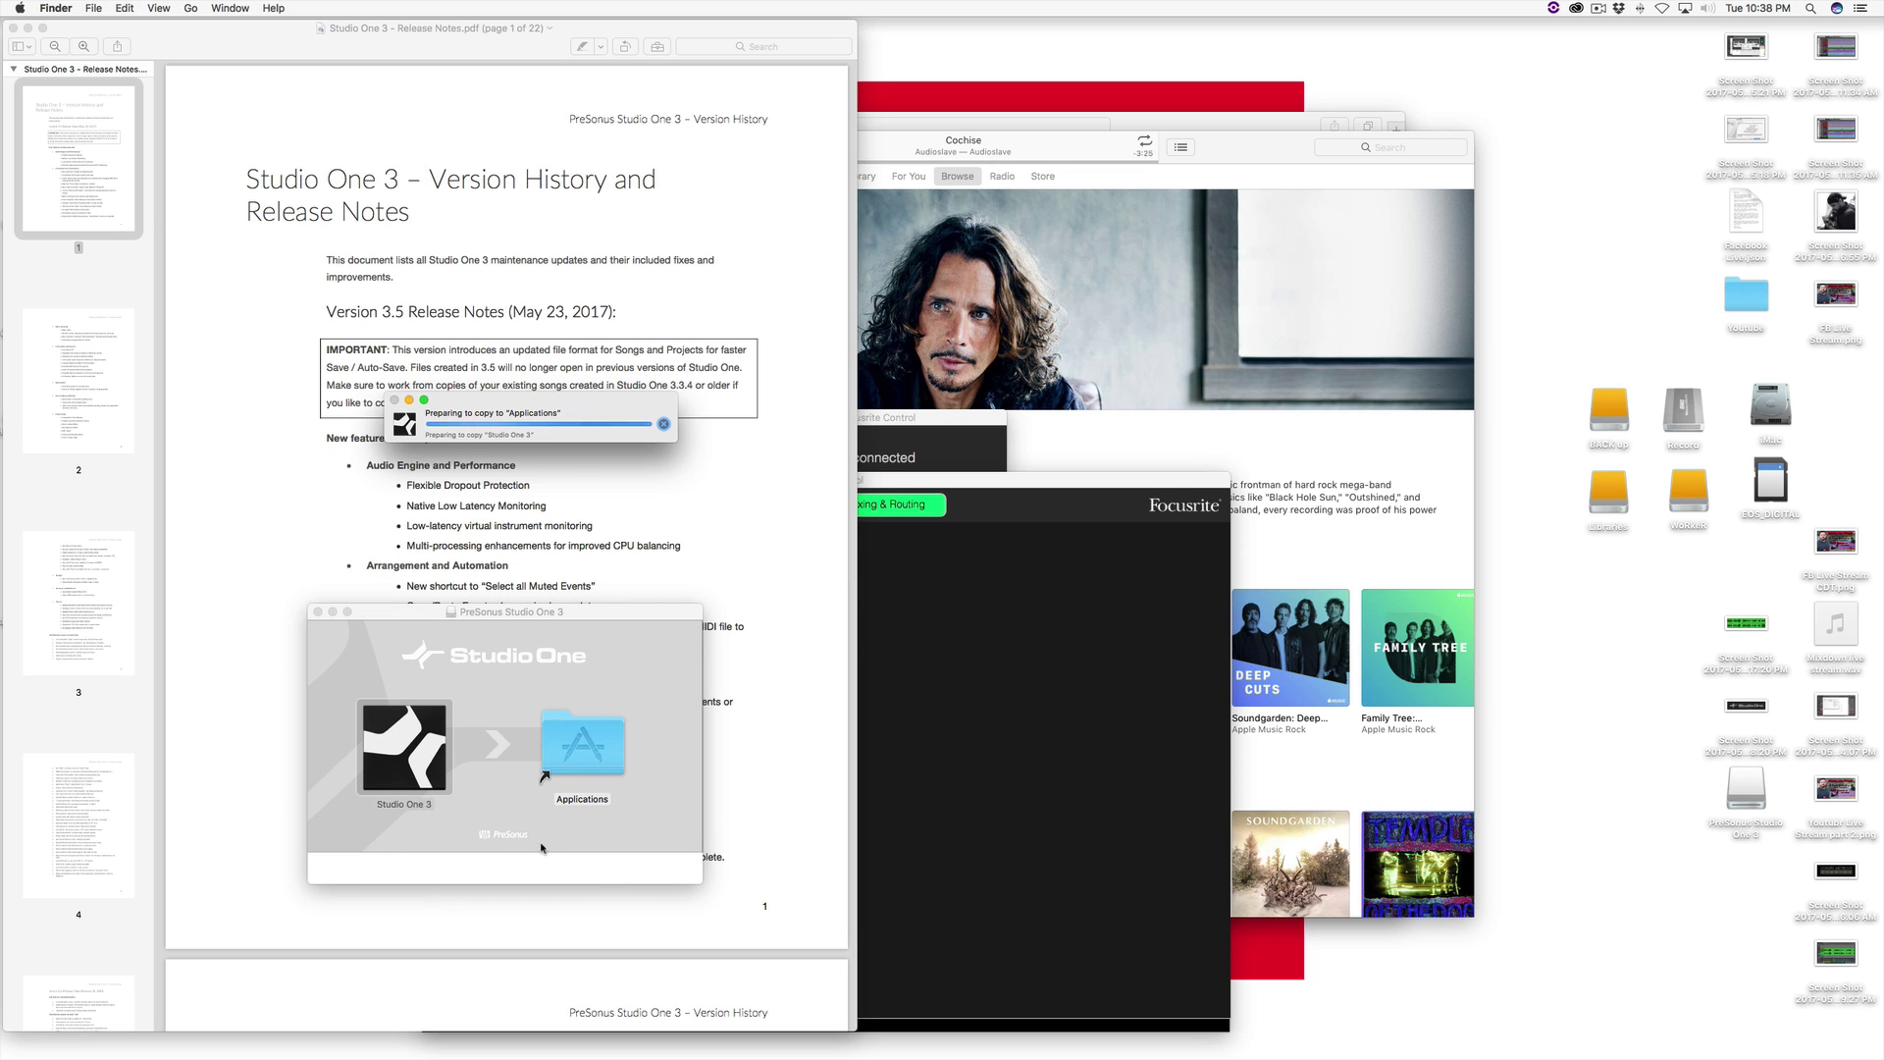
left_click(317, 612)
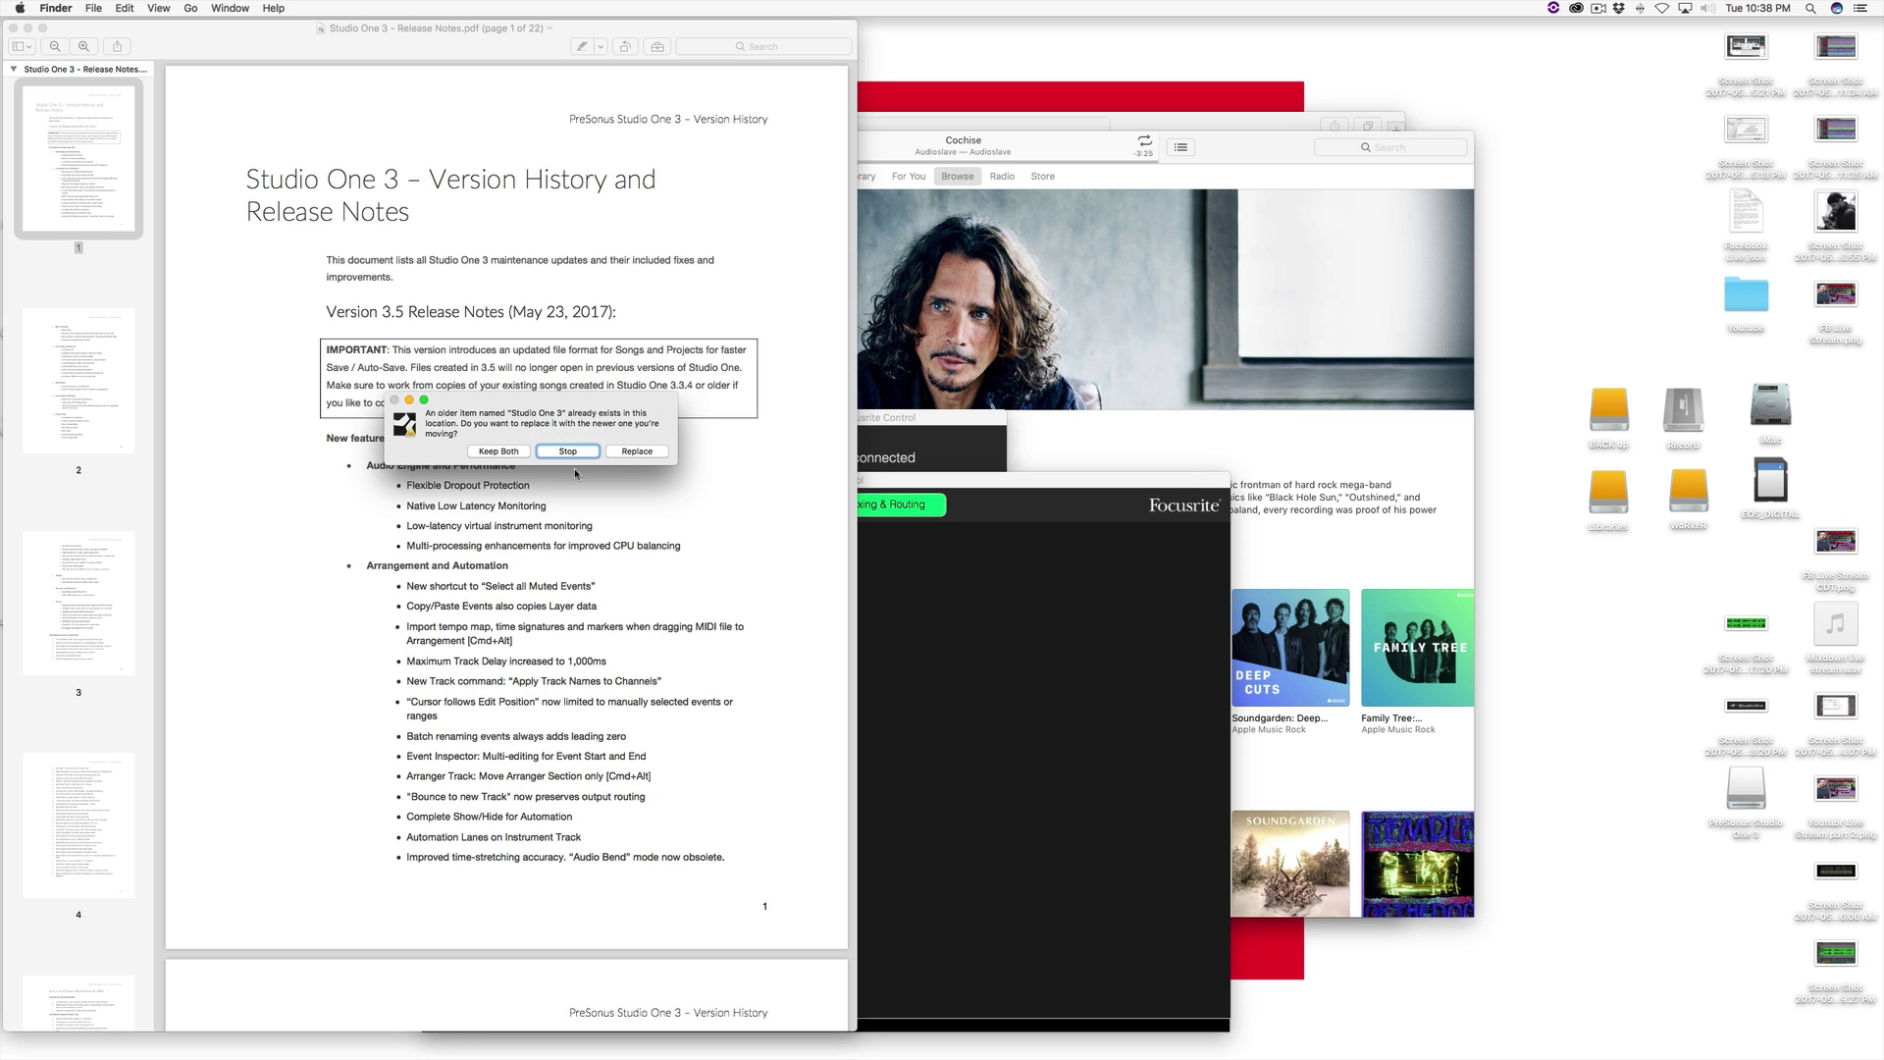
left_click(636, 451)
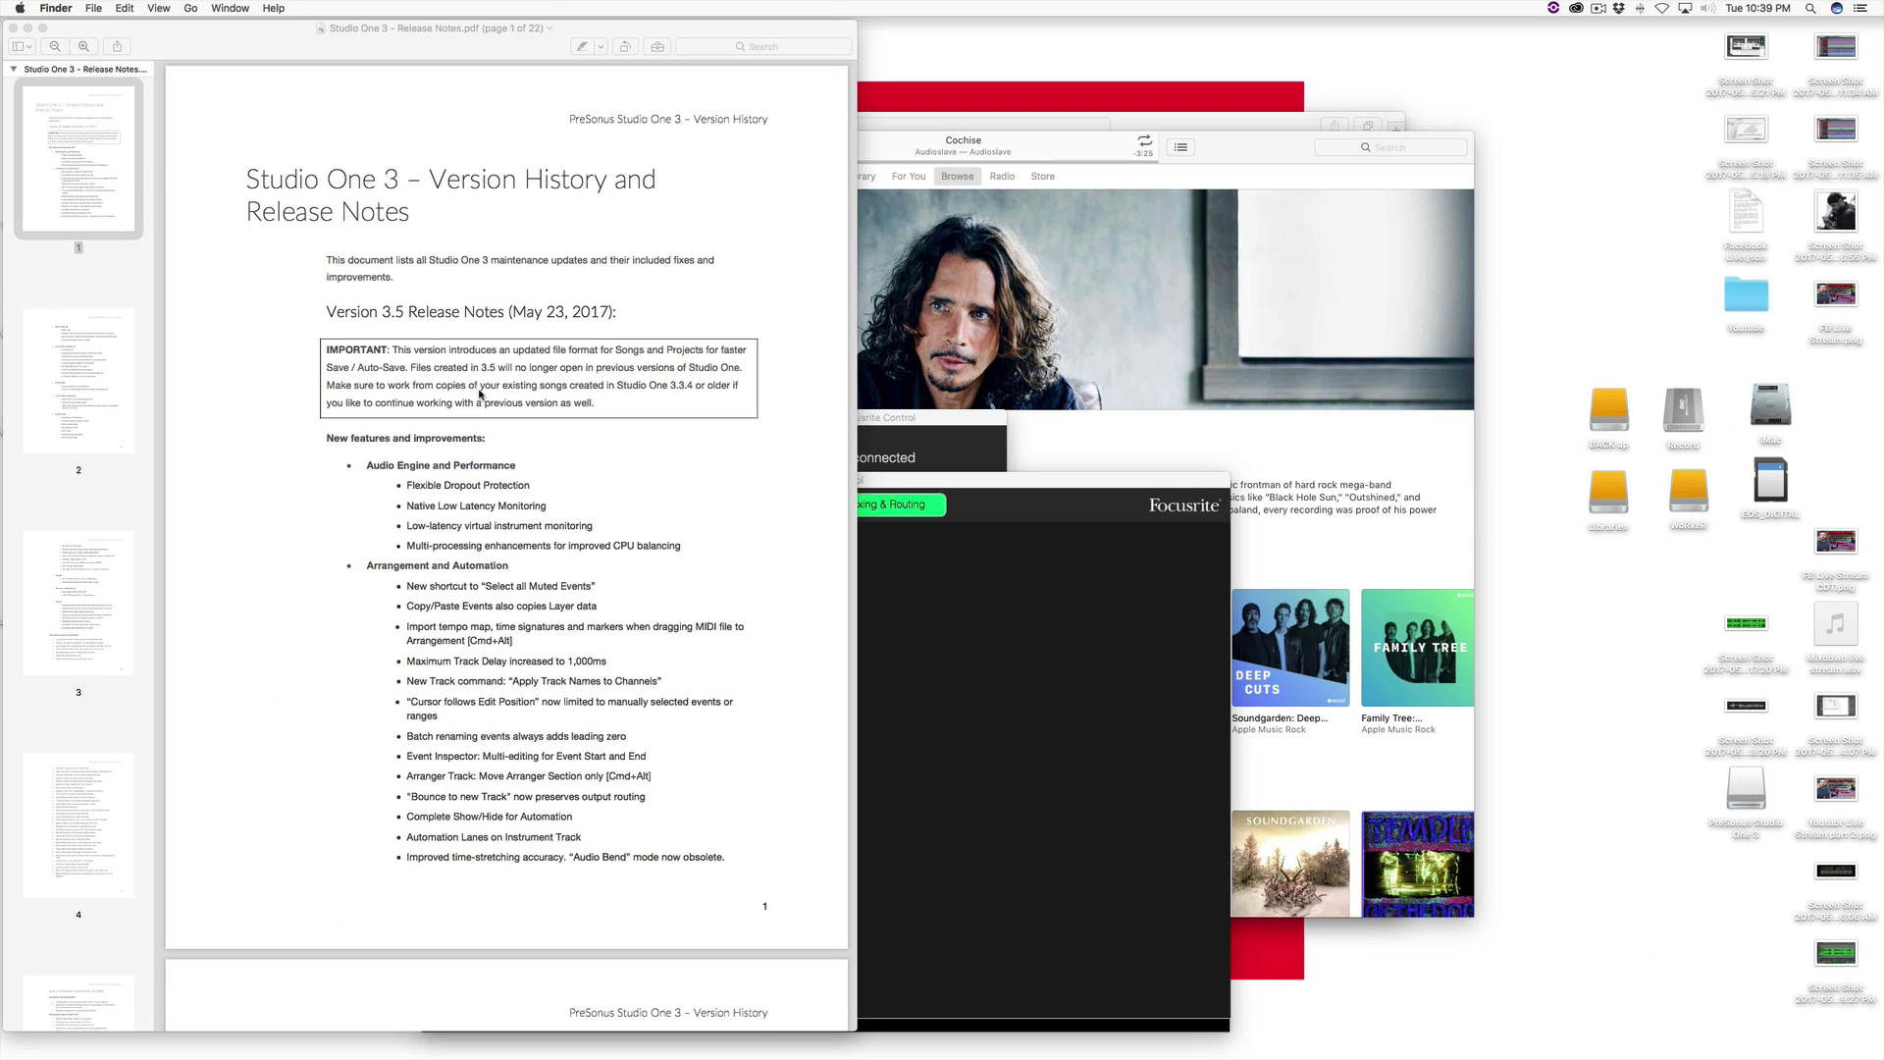
- Launch the updated Studio One 3.5 from the Dock
mouse_move(1124, 1041)
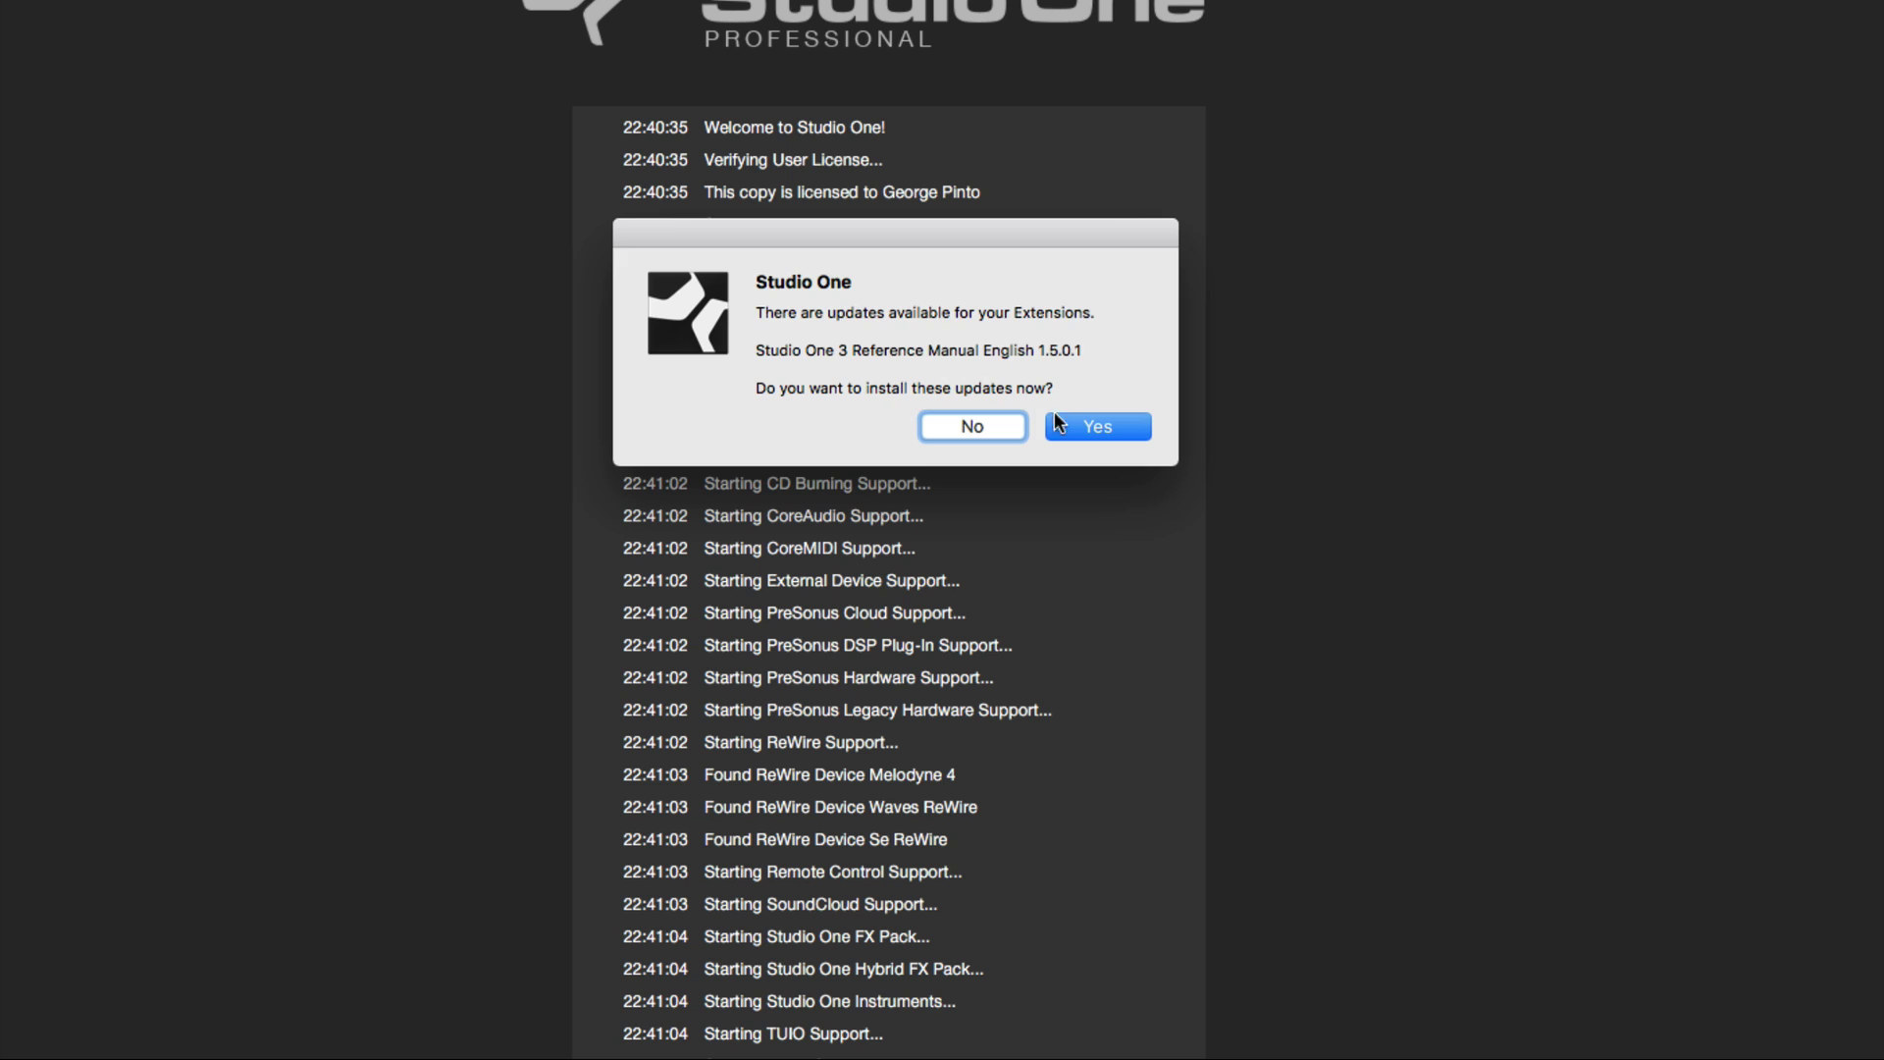
- Accept the Reference Manual update, skip the Waves folder prompt, and decline MIDI reconnection
left_click(1086, 416)
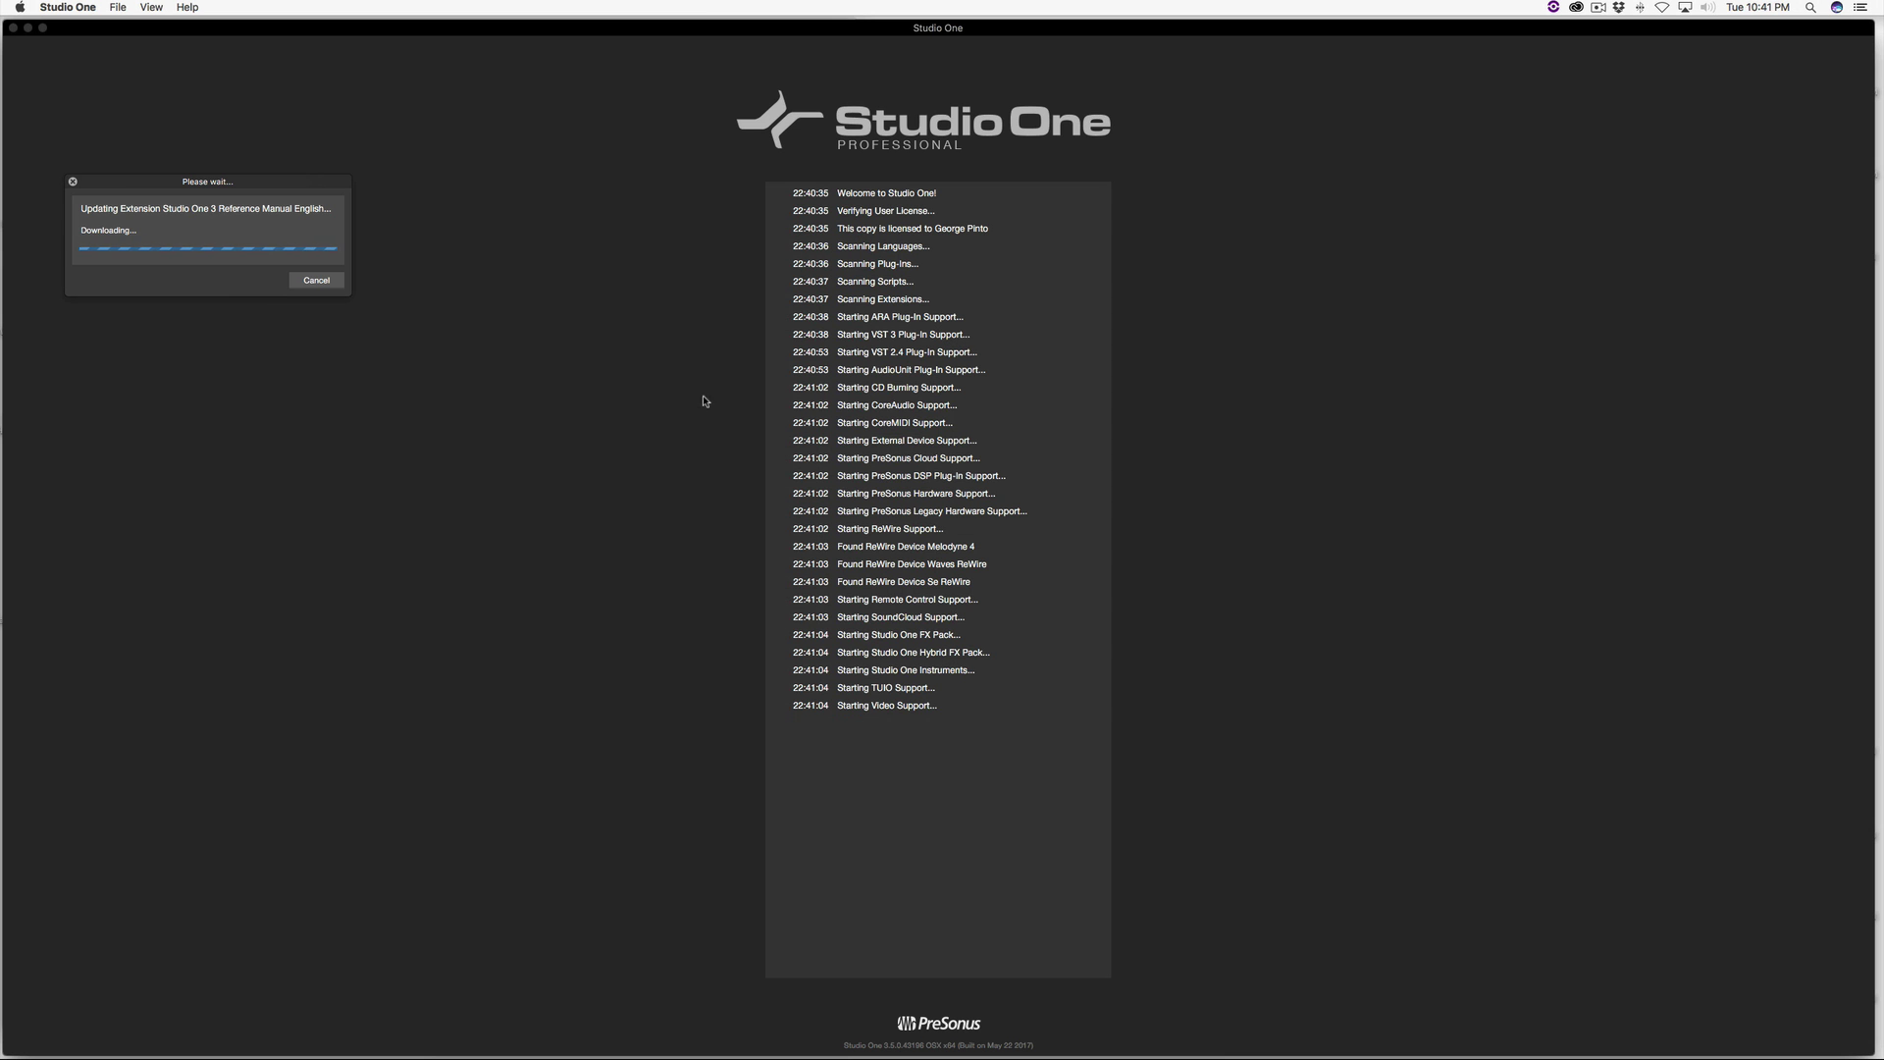
left_click_drag(244, 188, 402, 210)
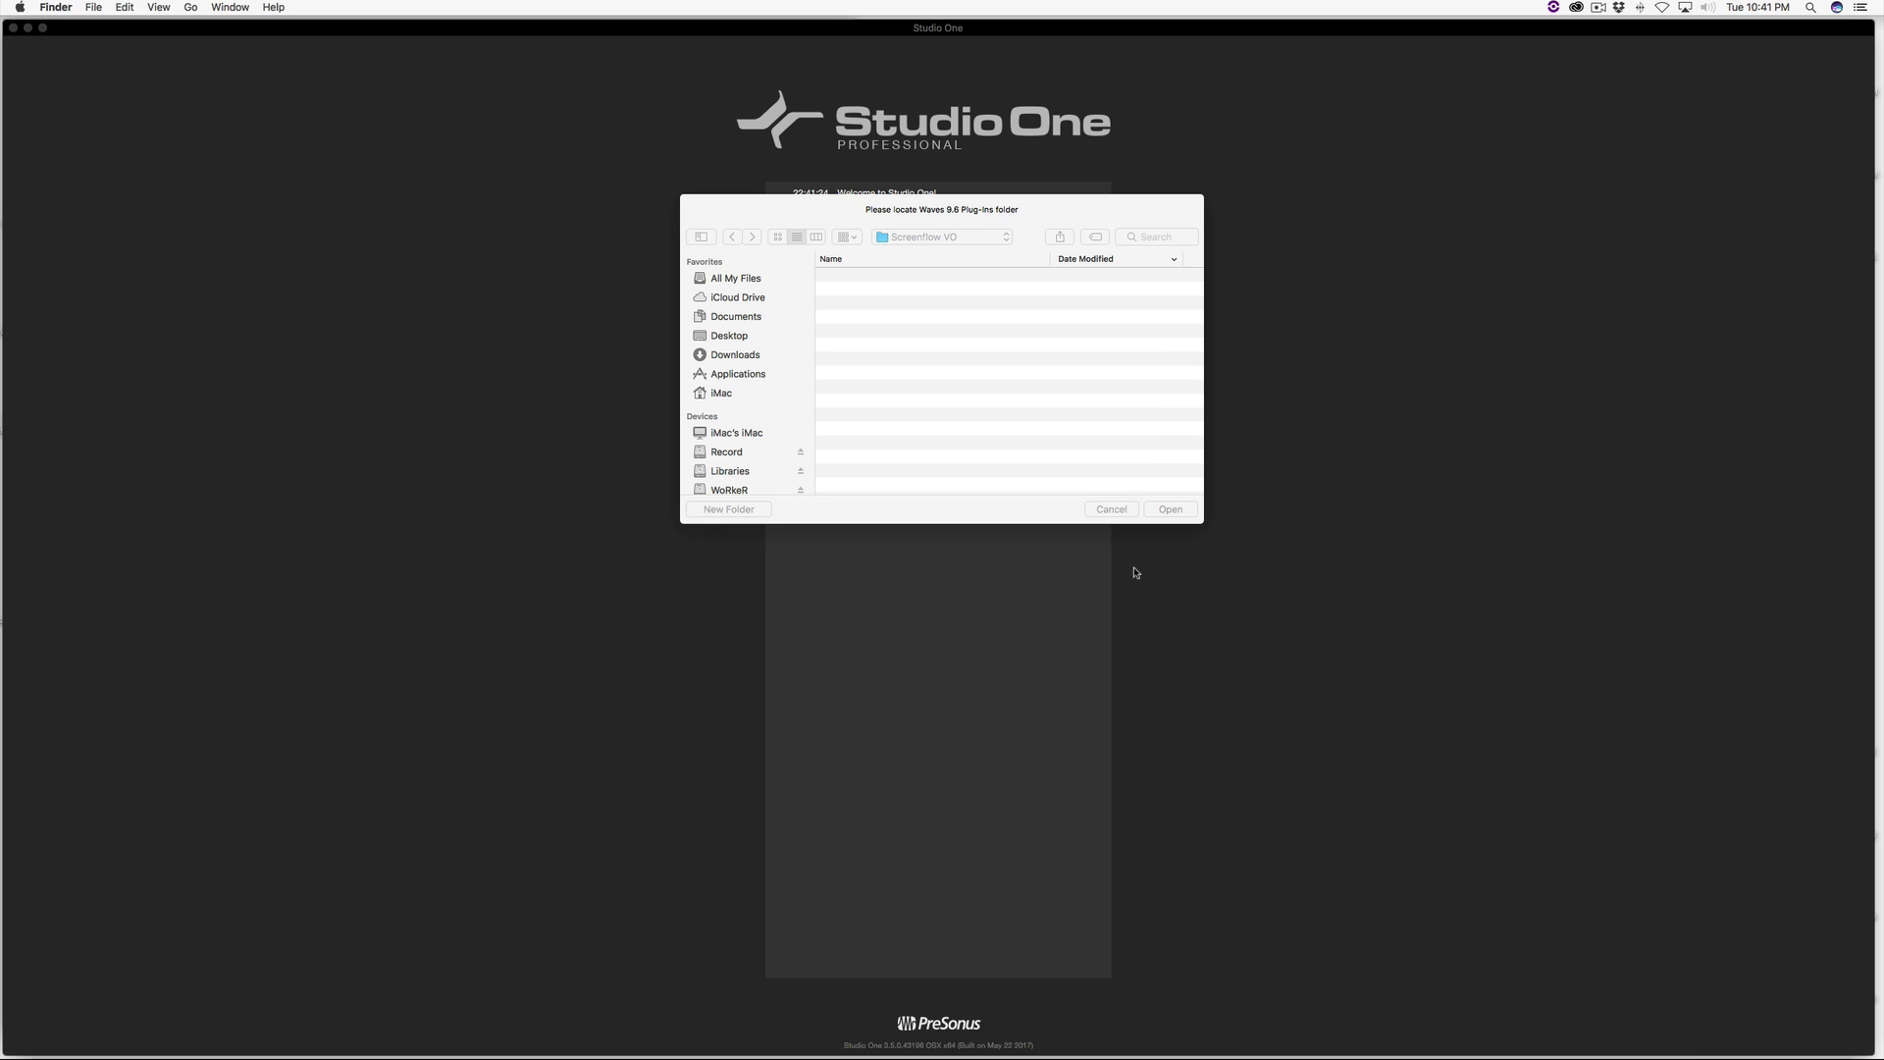
left_click(1110, 508)
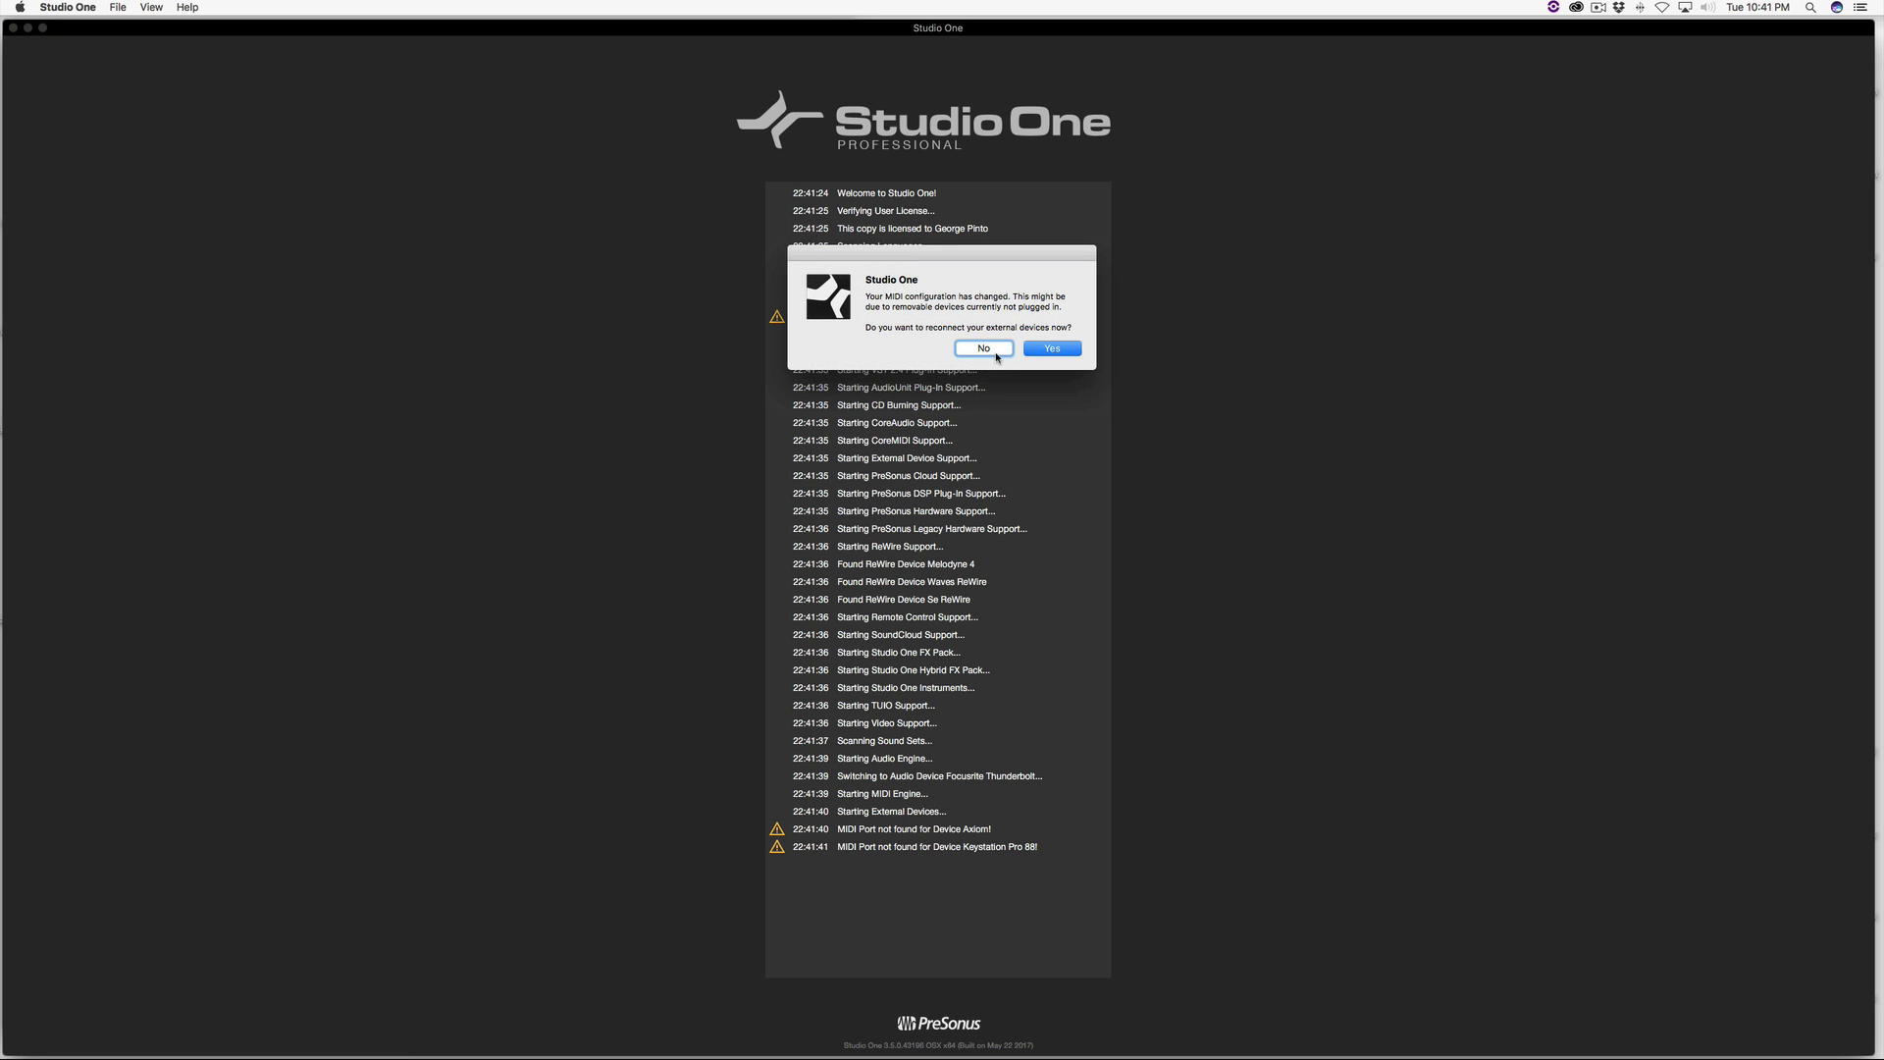
left_click(997, 357)
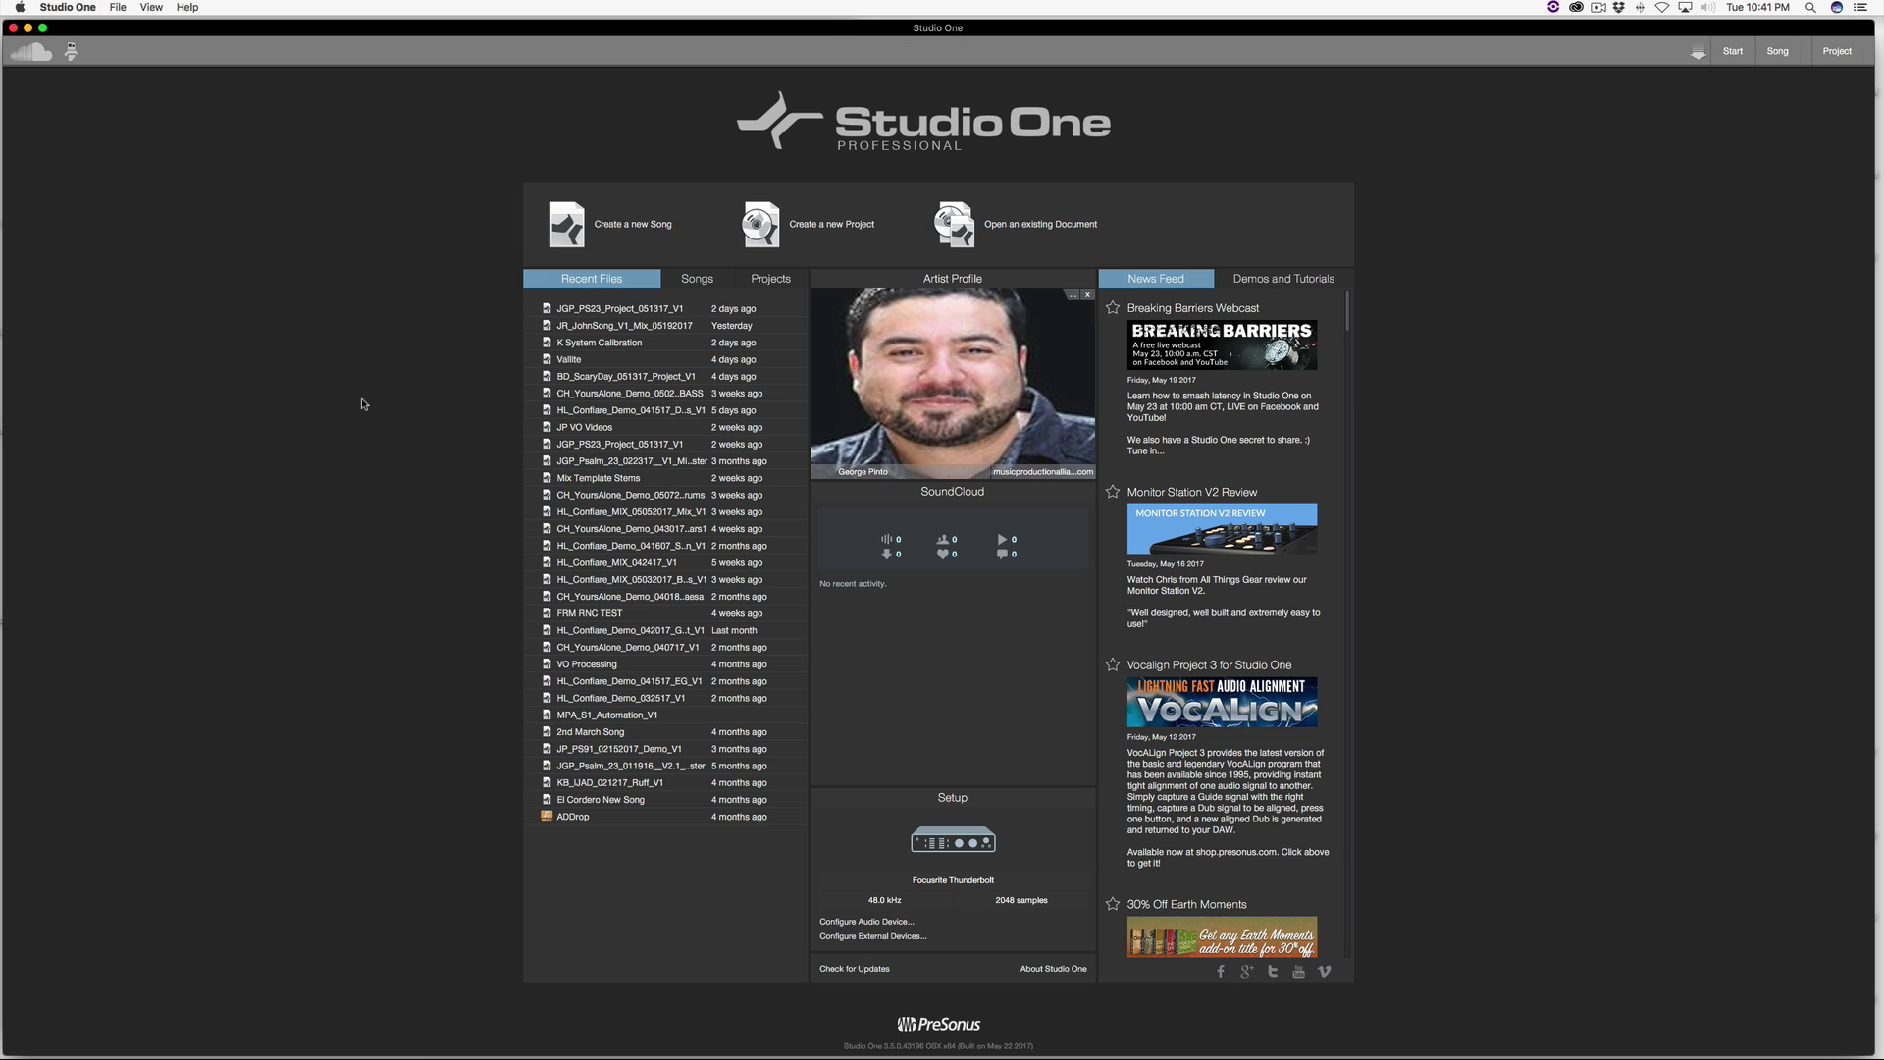
- Open JGP_PS23_Project_051317_V1, verify Audio Setup at 2048 samples, and show the Performance Monitor
left_click(619, 309)
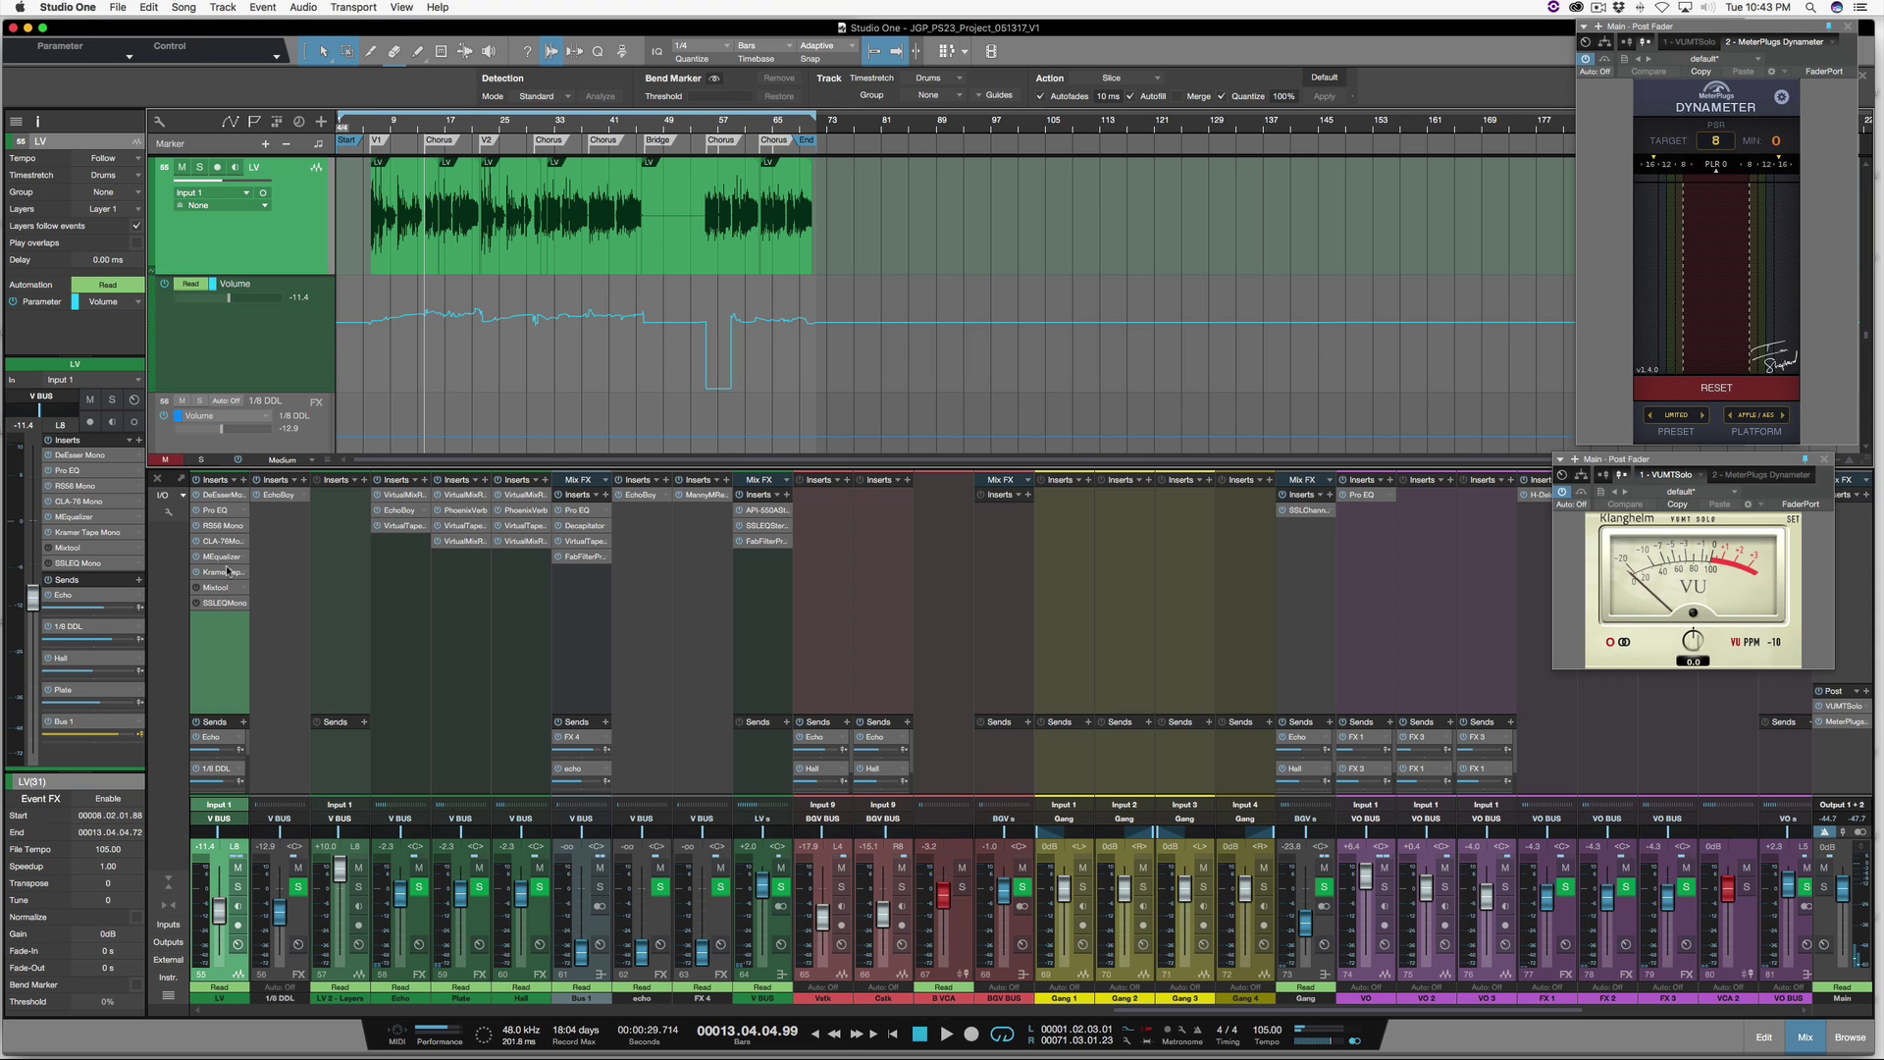
key("super+comma")
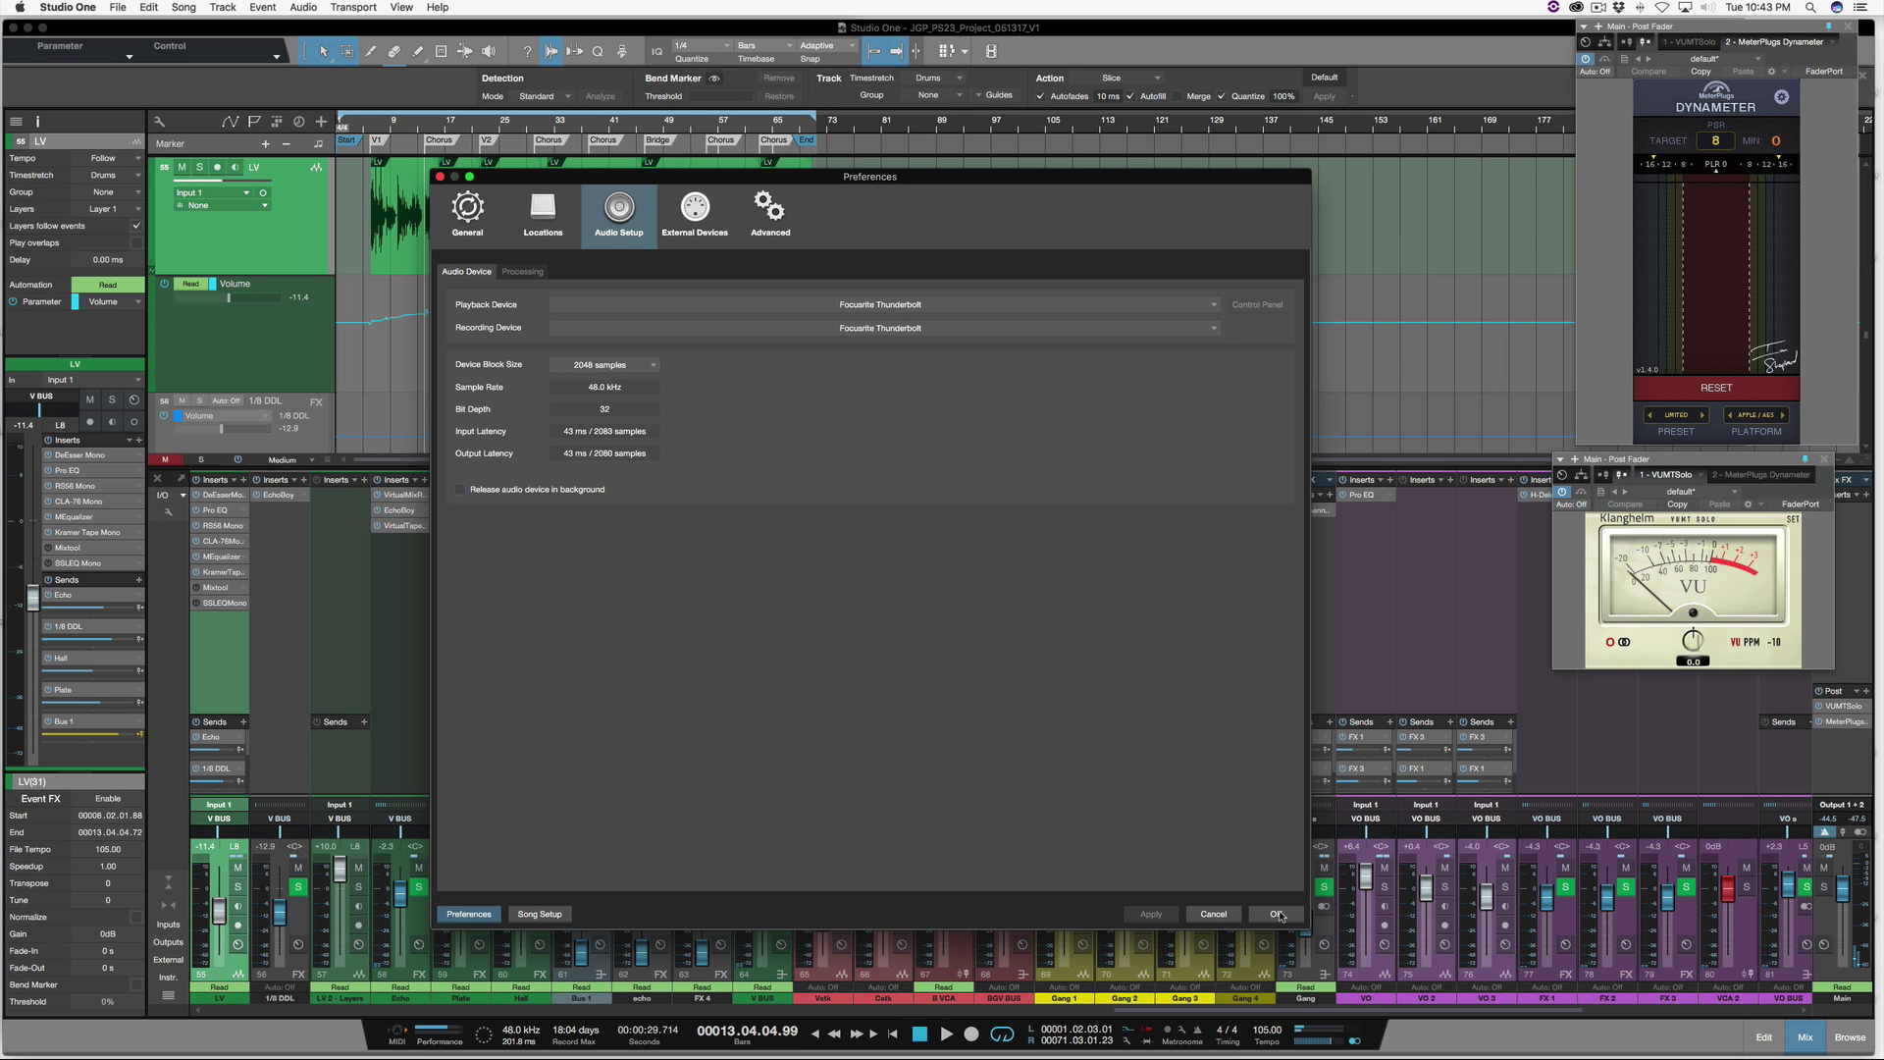
left_click(1277, 914)
left_click(443, 1032)
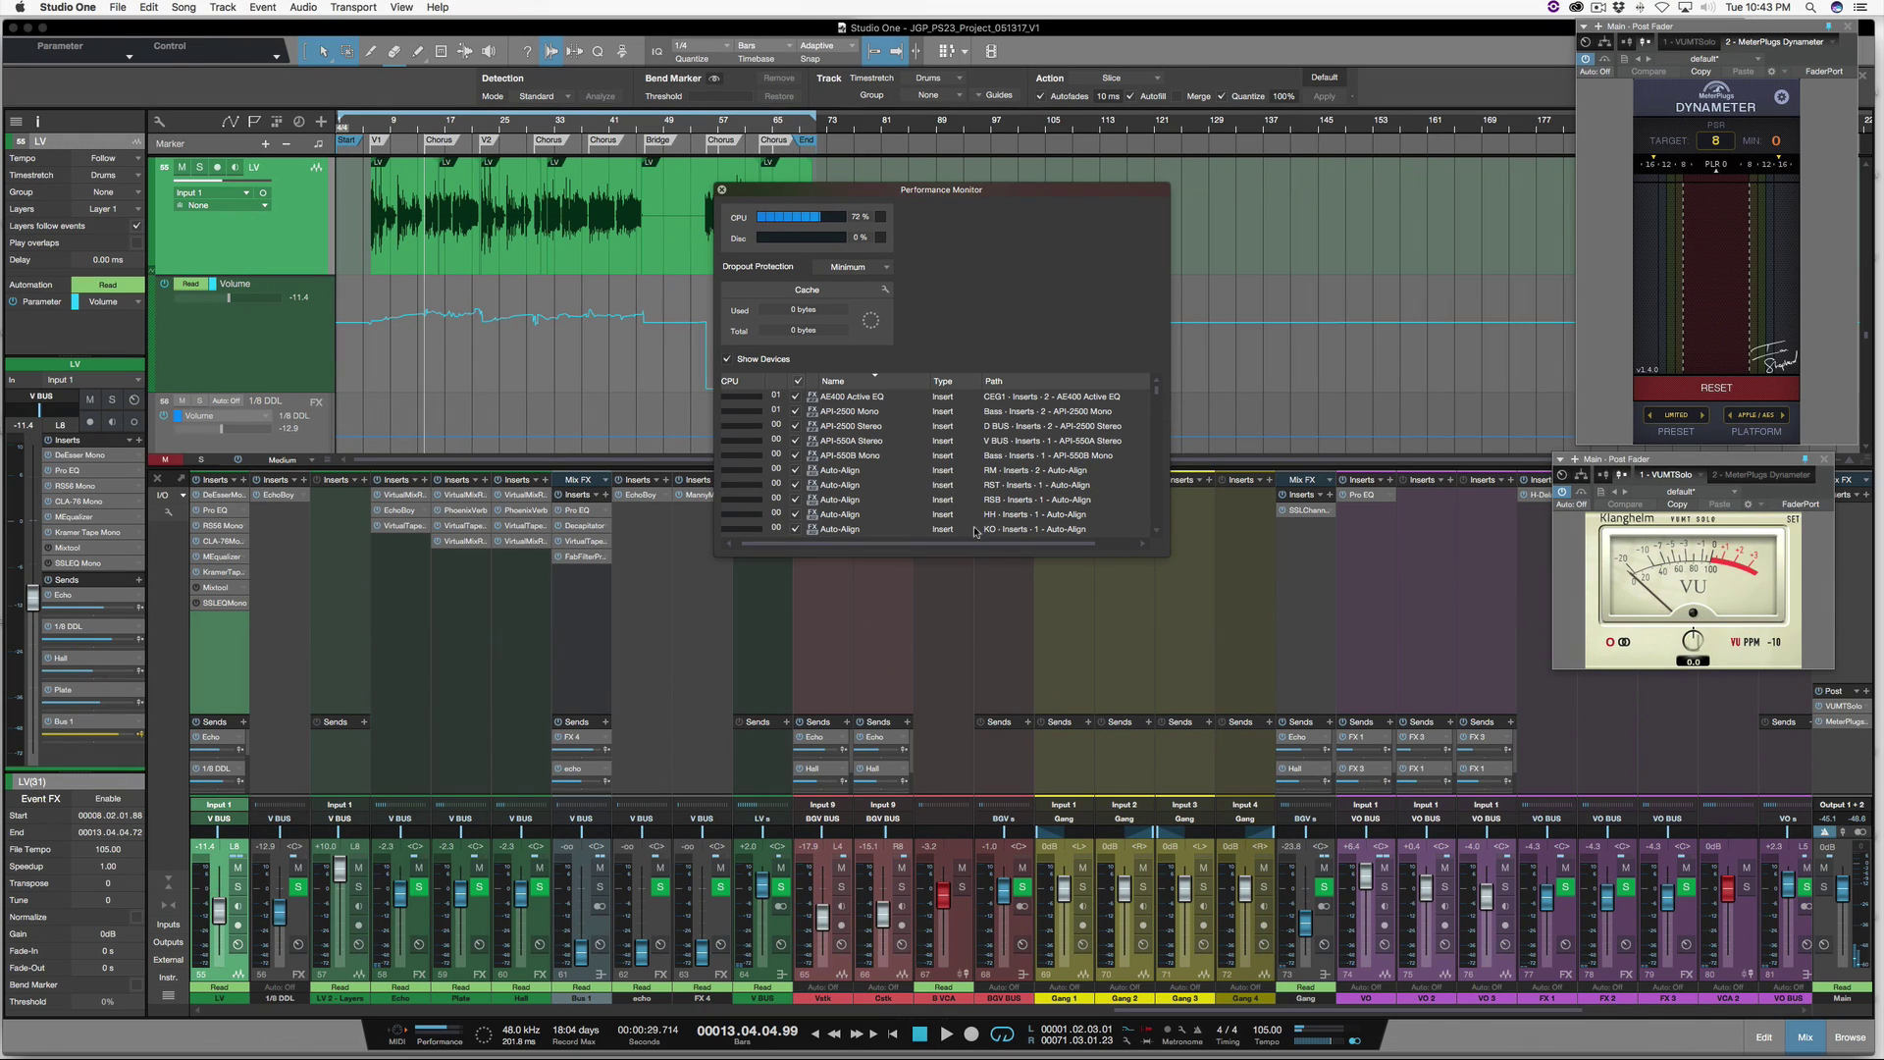
- Play and stop the mix several times while watching the CPU load
key("space")
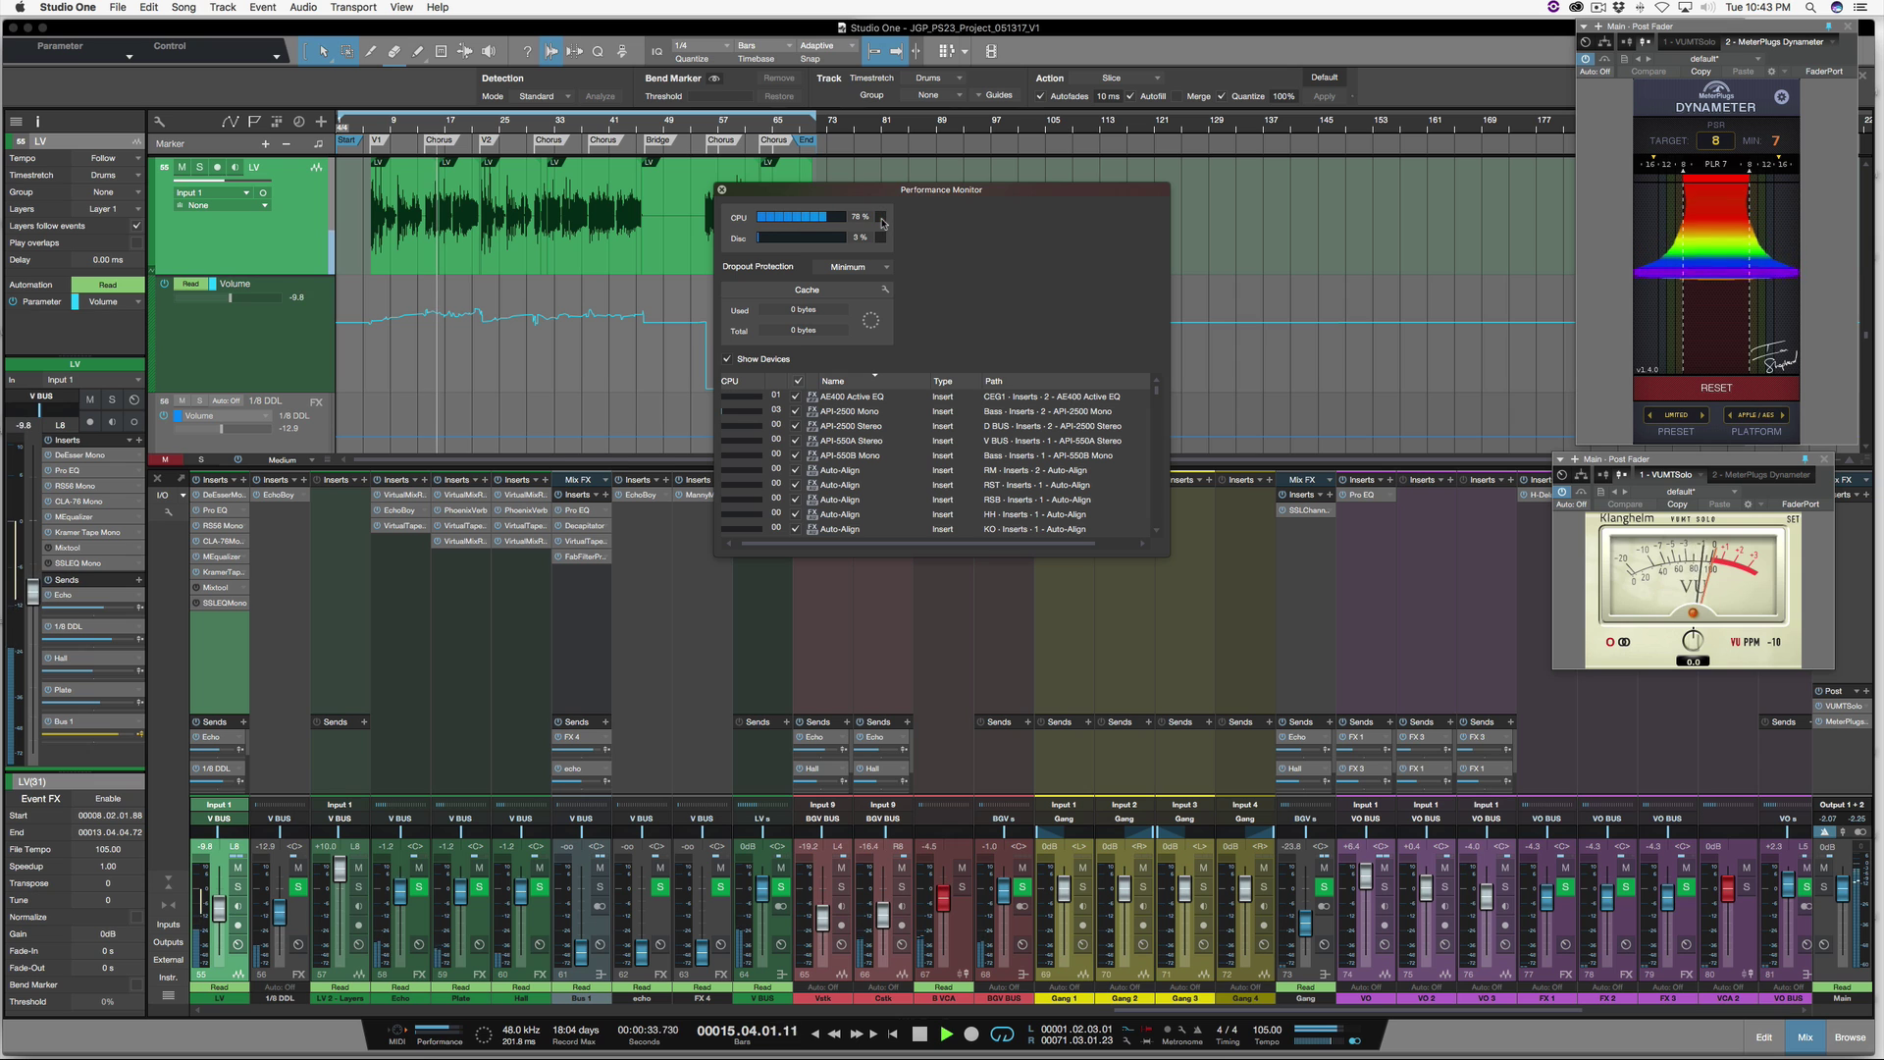
key("space")
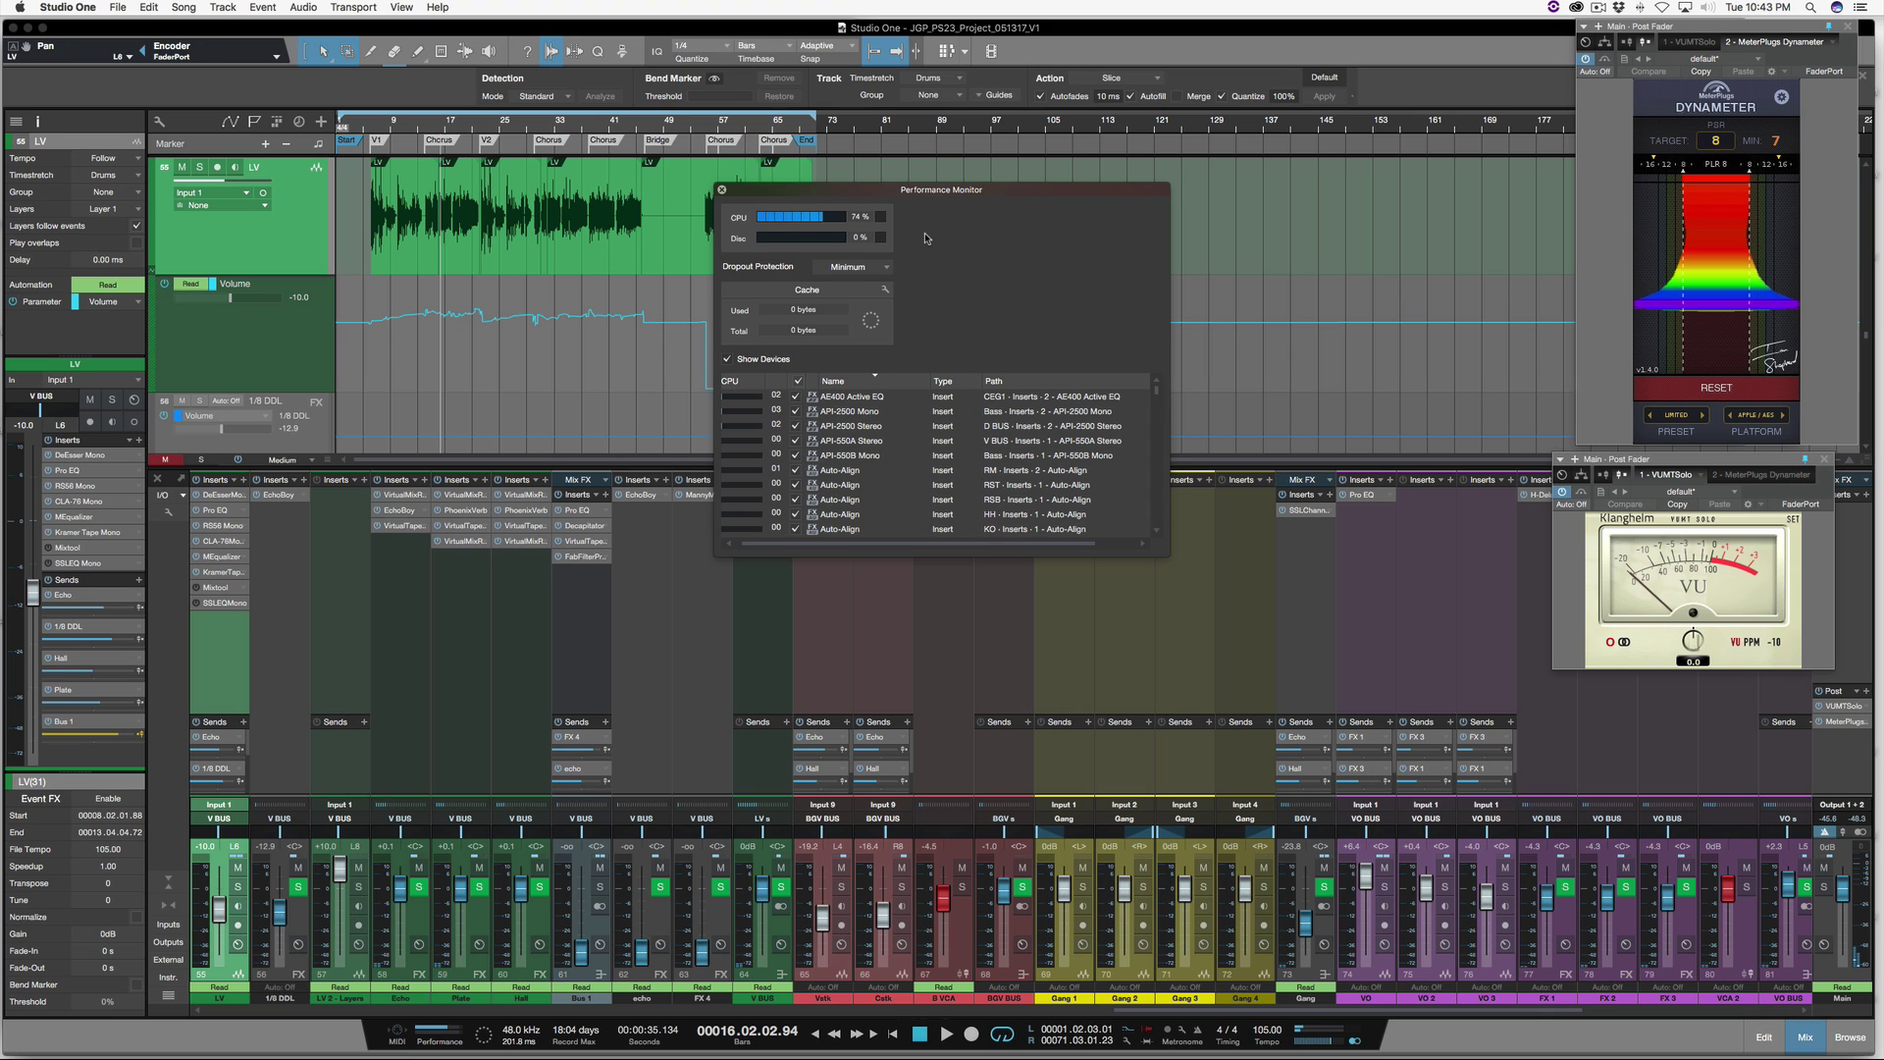
key("space")
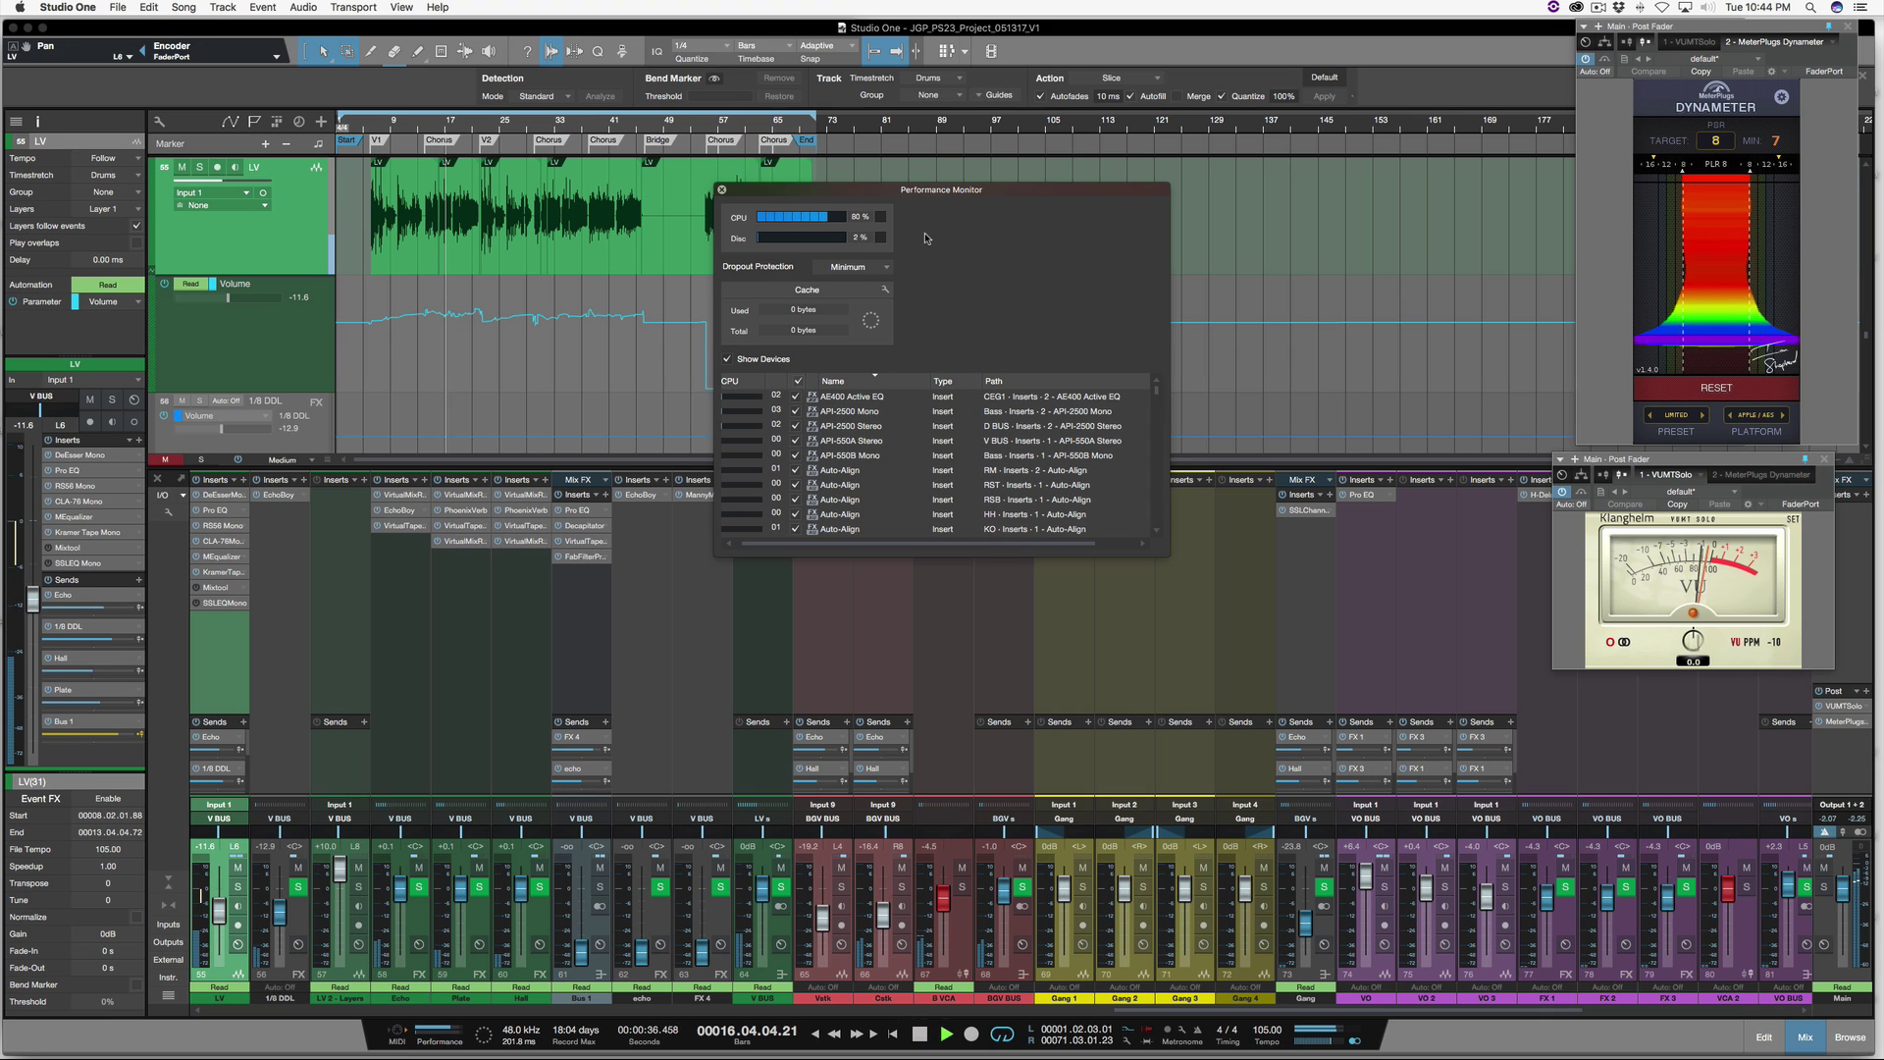
key("space")
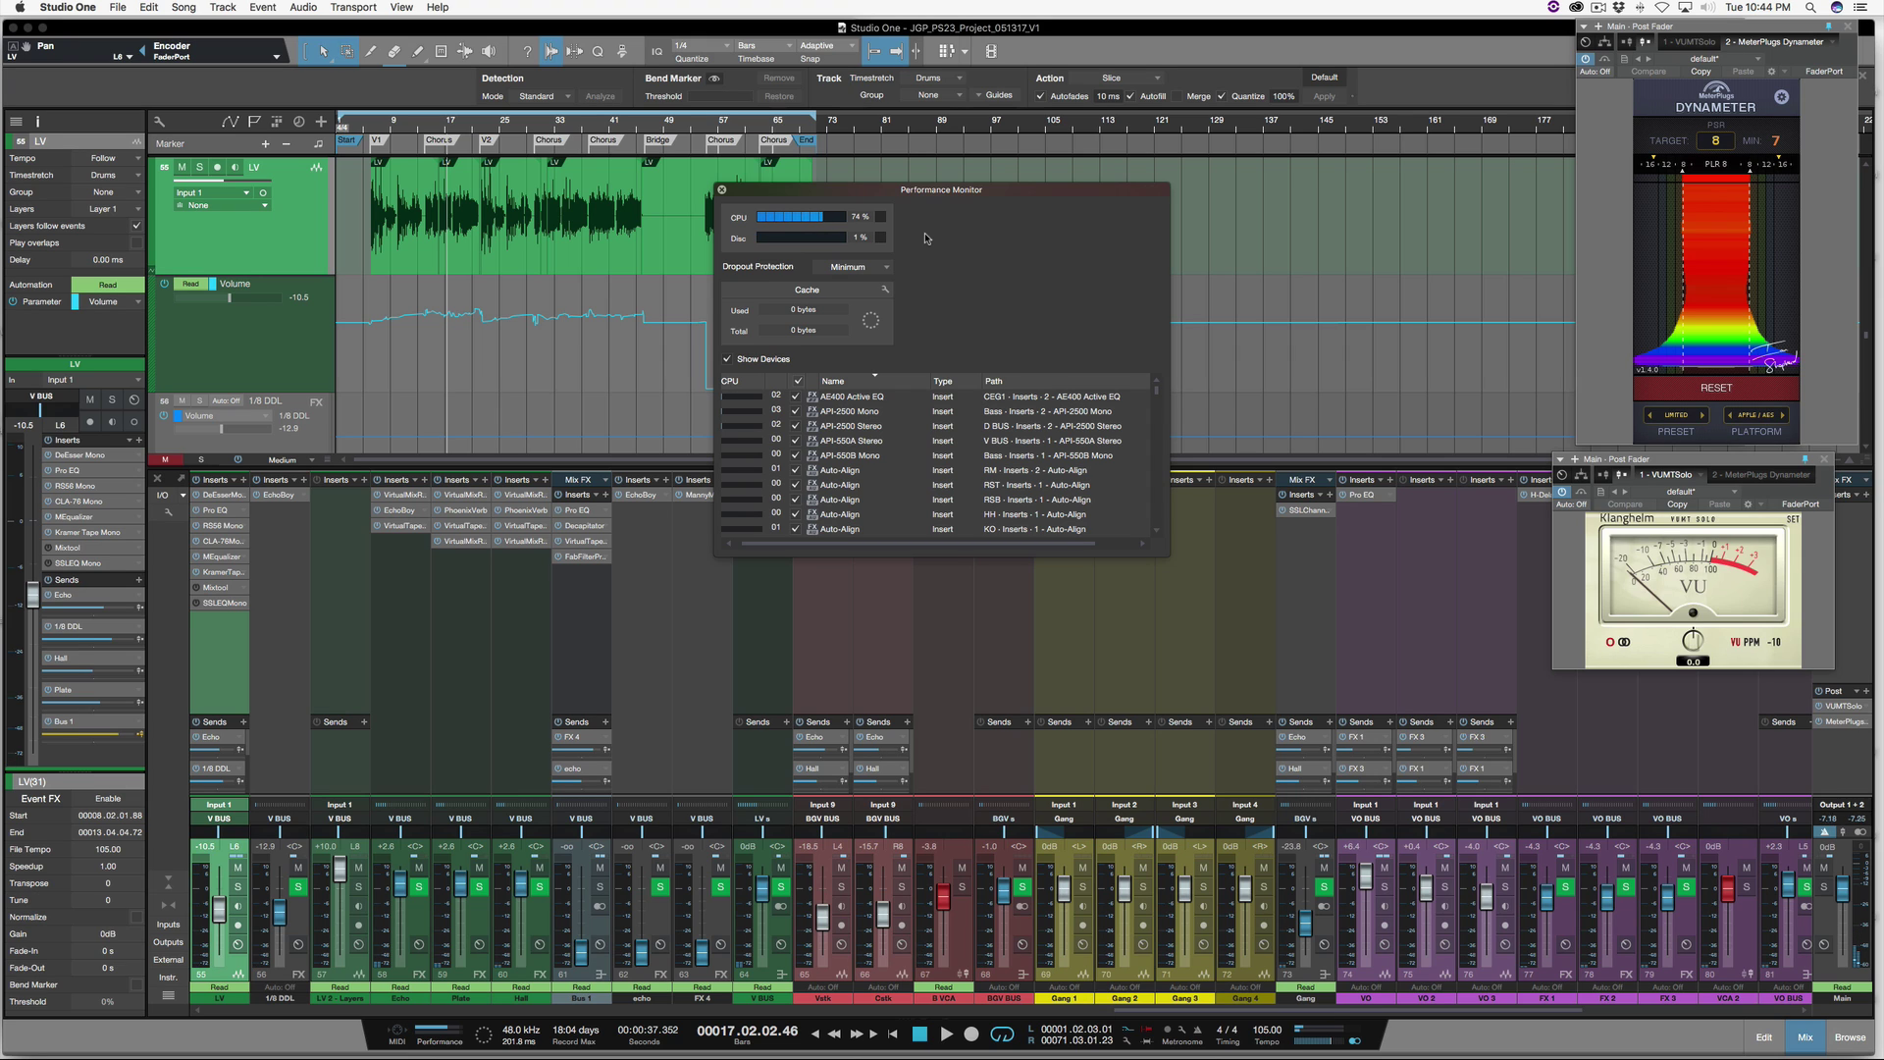
key("space")
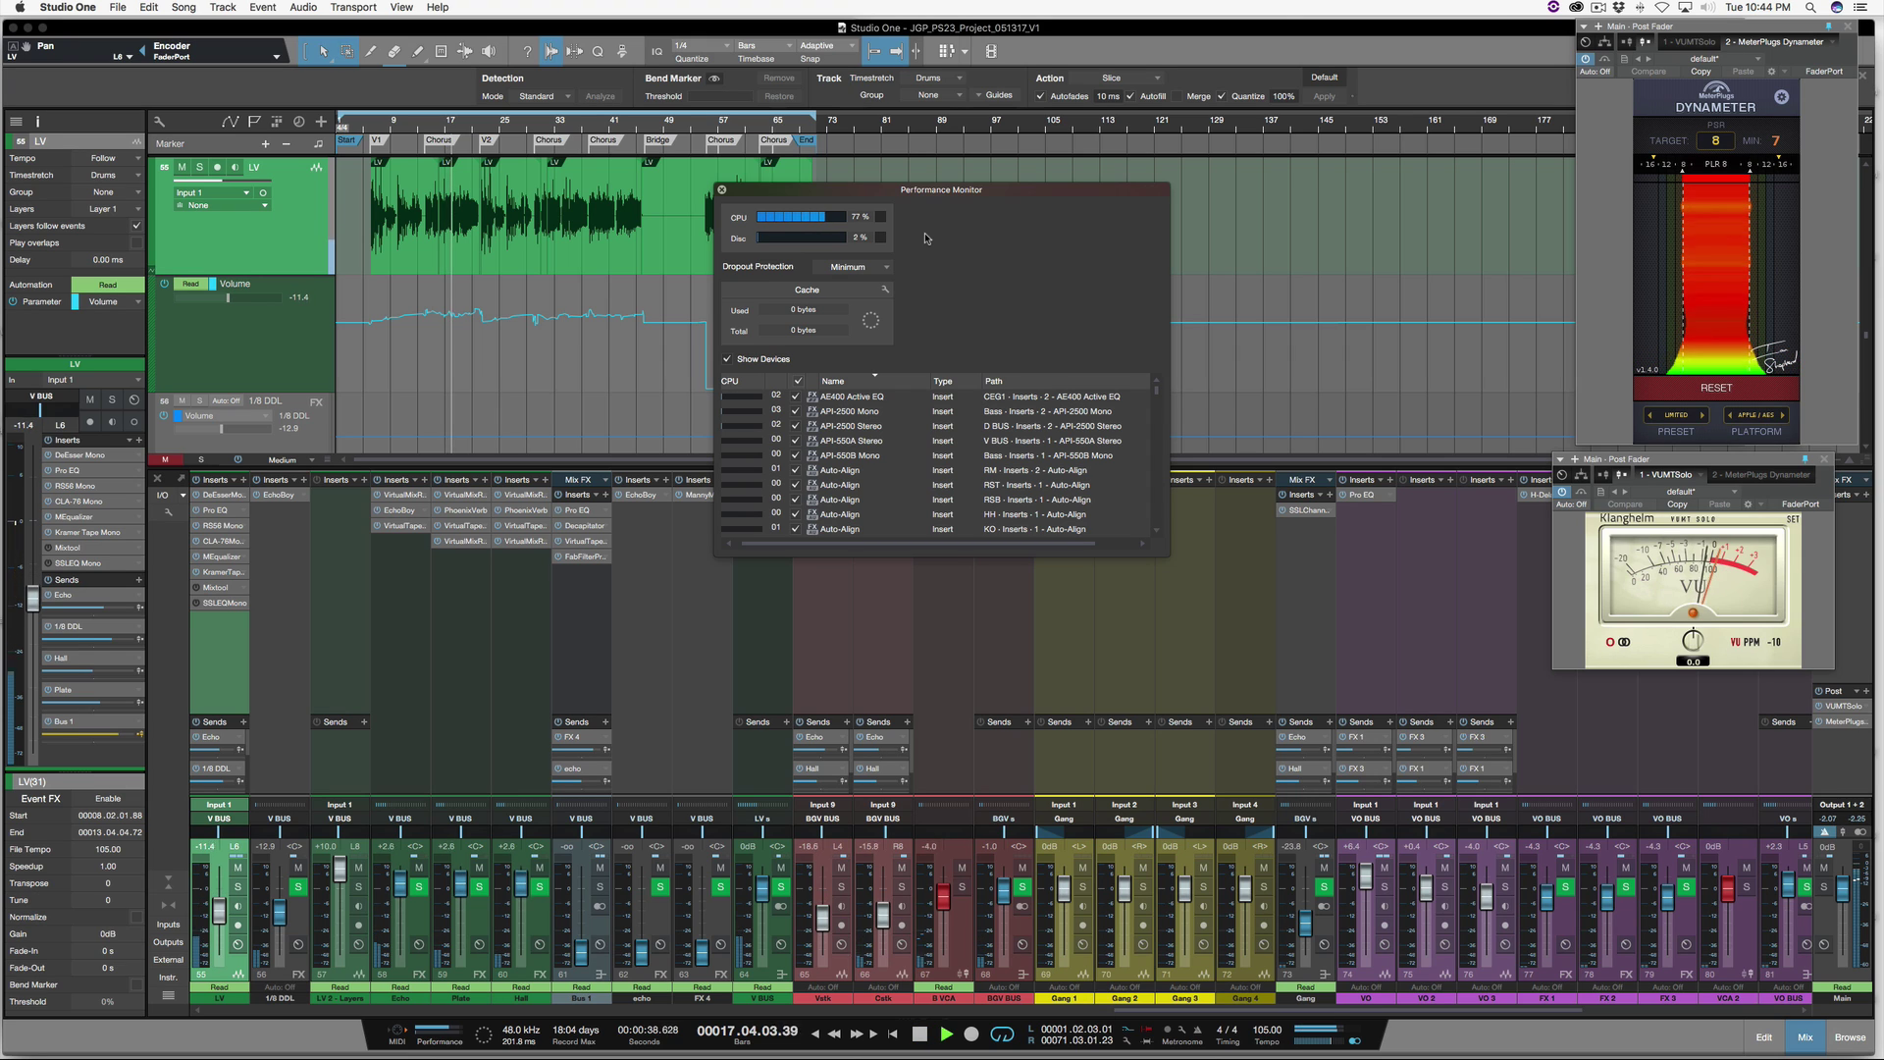
- Close the Dynameter and VUMTSolo plugin windows, stop playback, and open Audio Setup preferences with Cmd+,
left_click(1845, 27)
key("space")
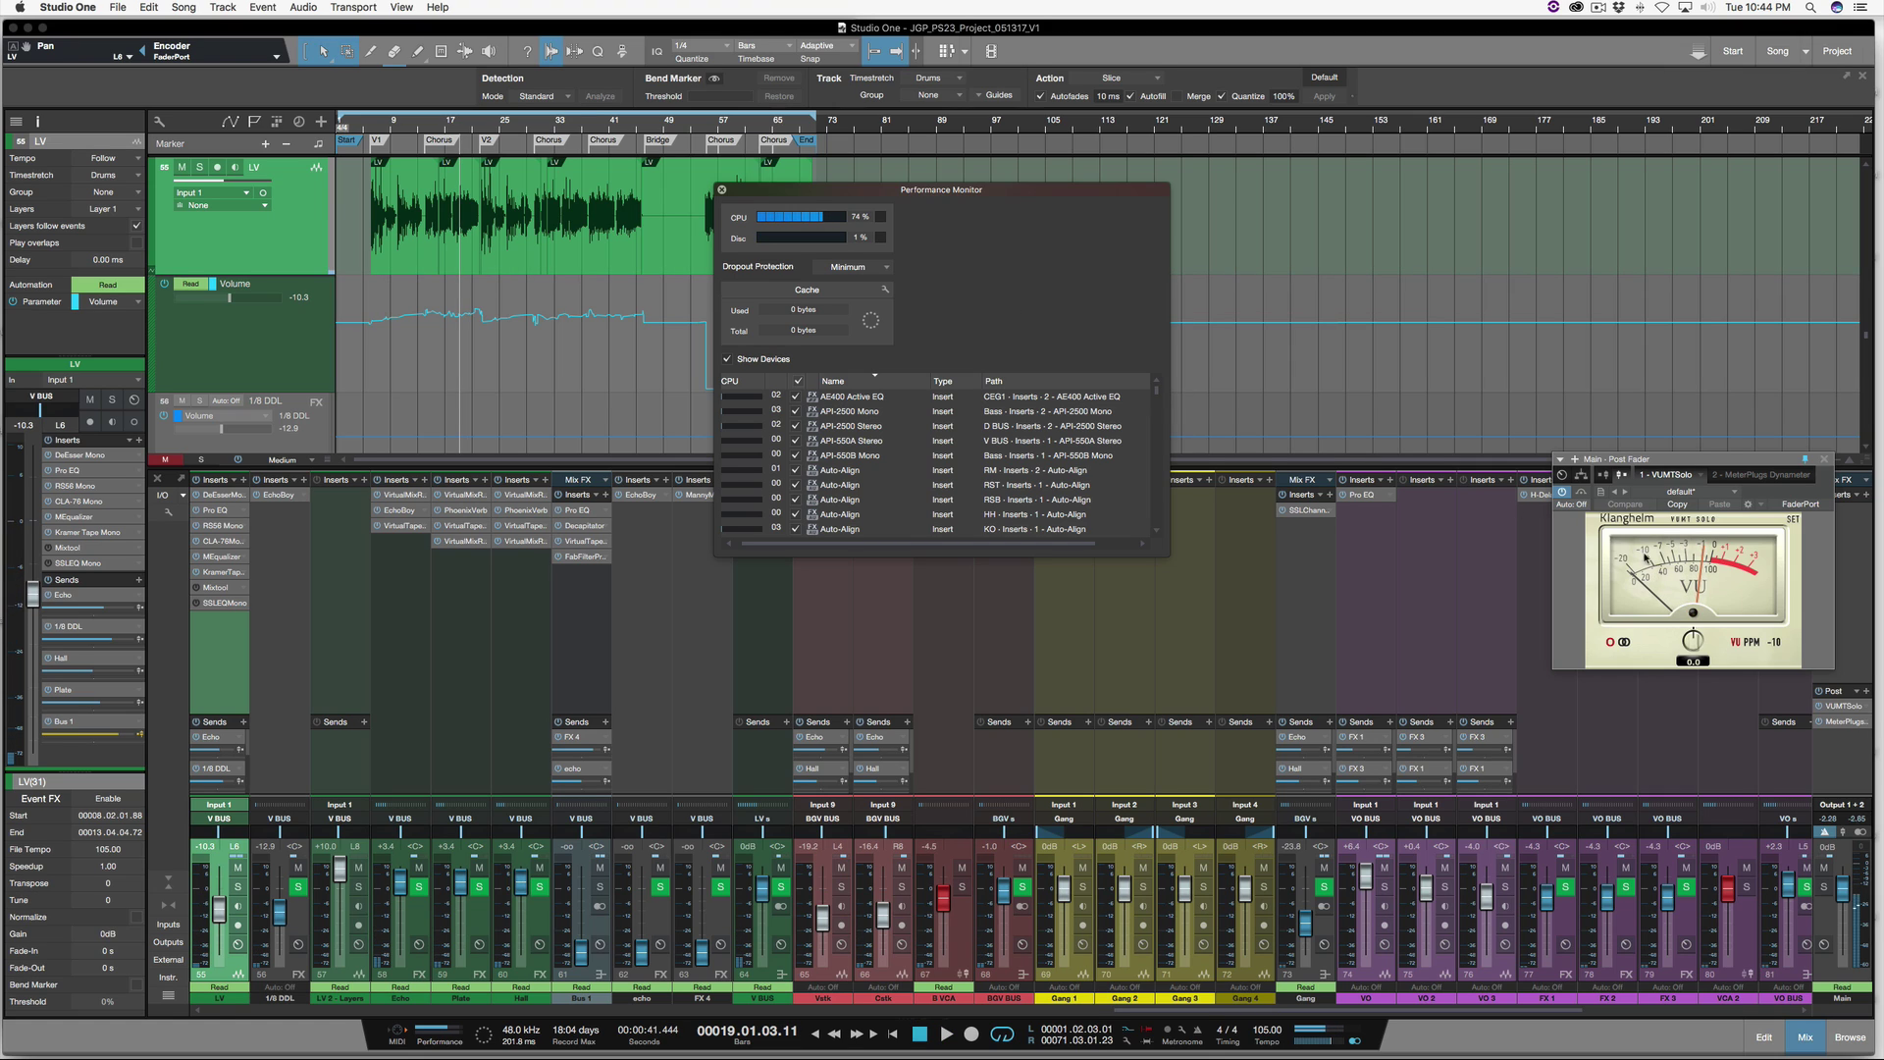
left_click(1825, 460)
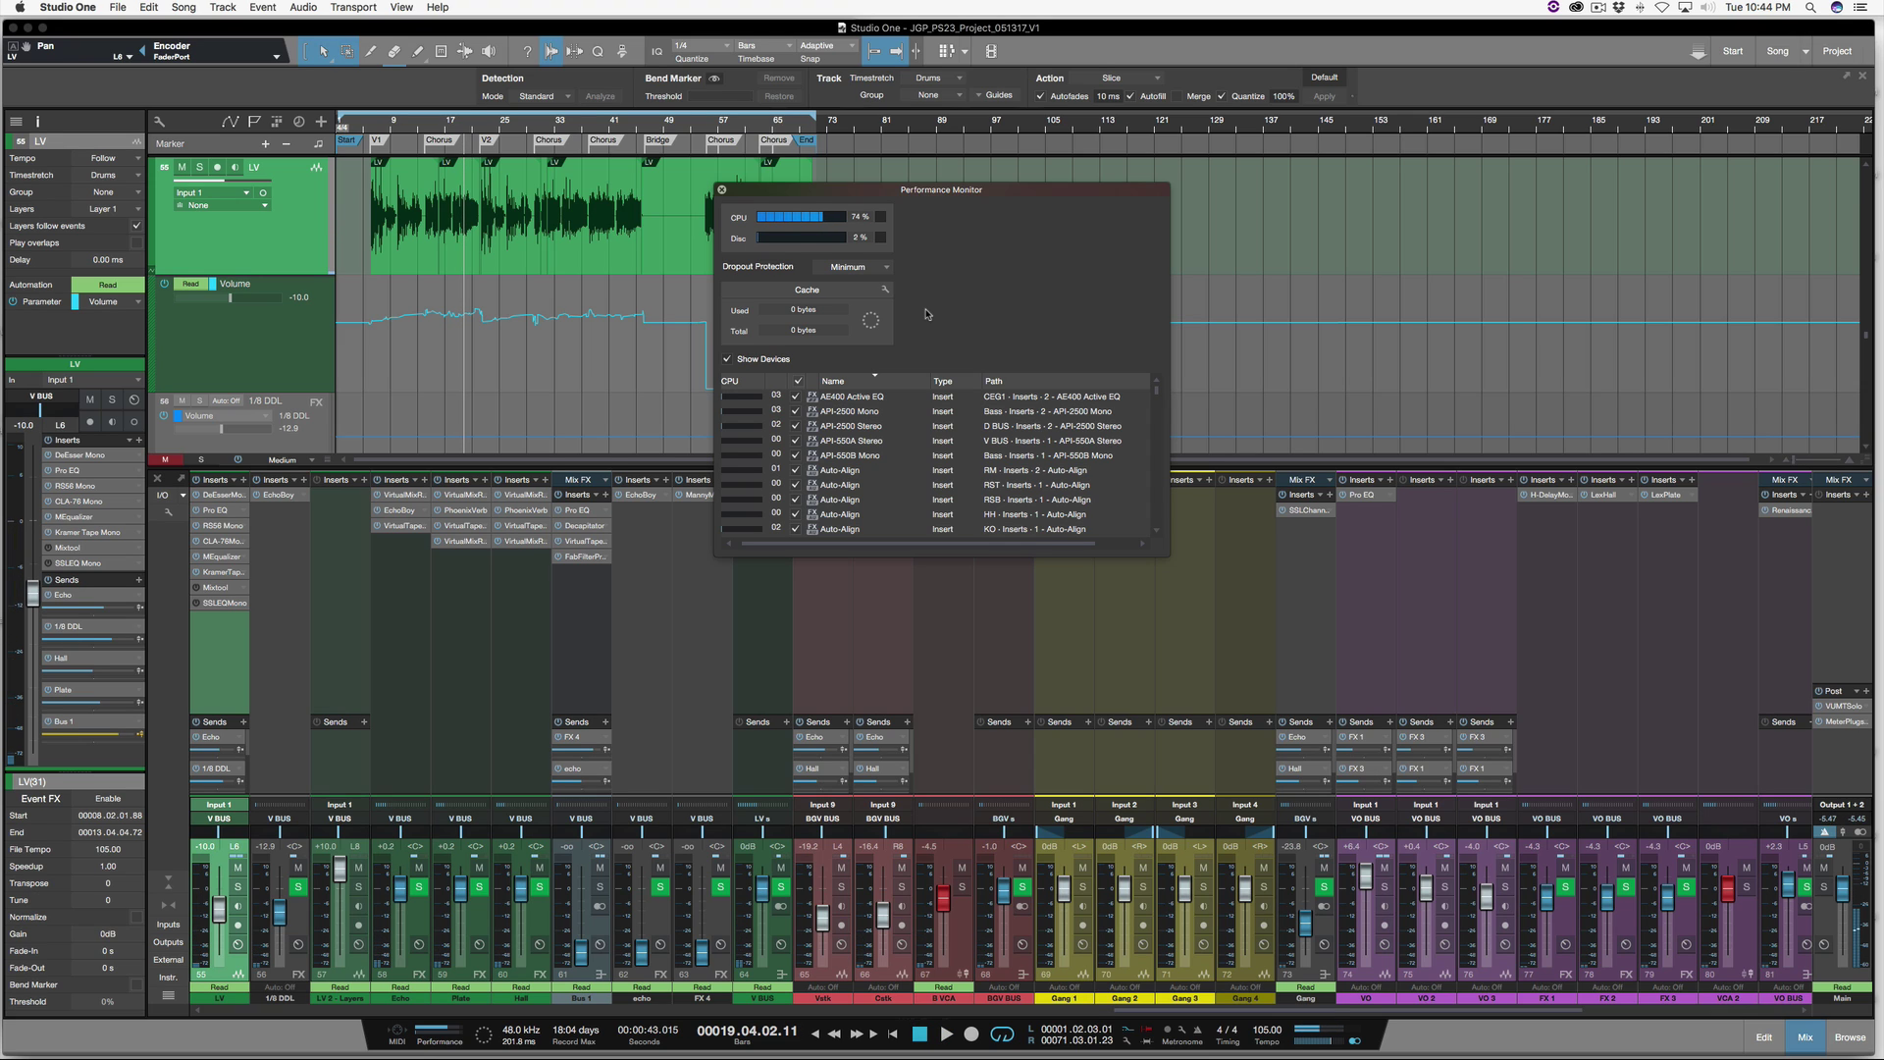
key("super+comma")
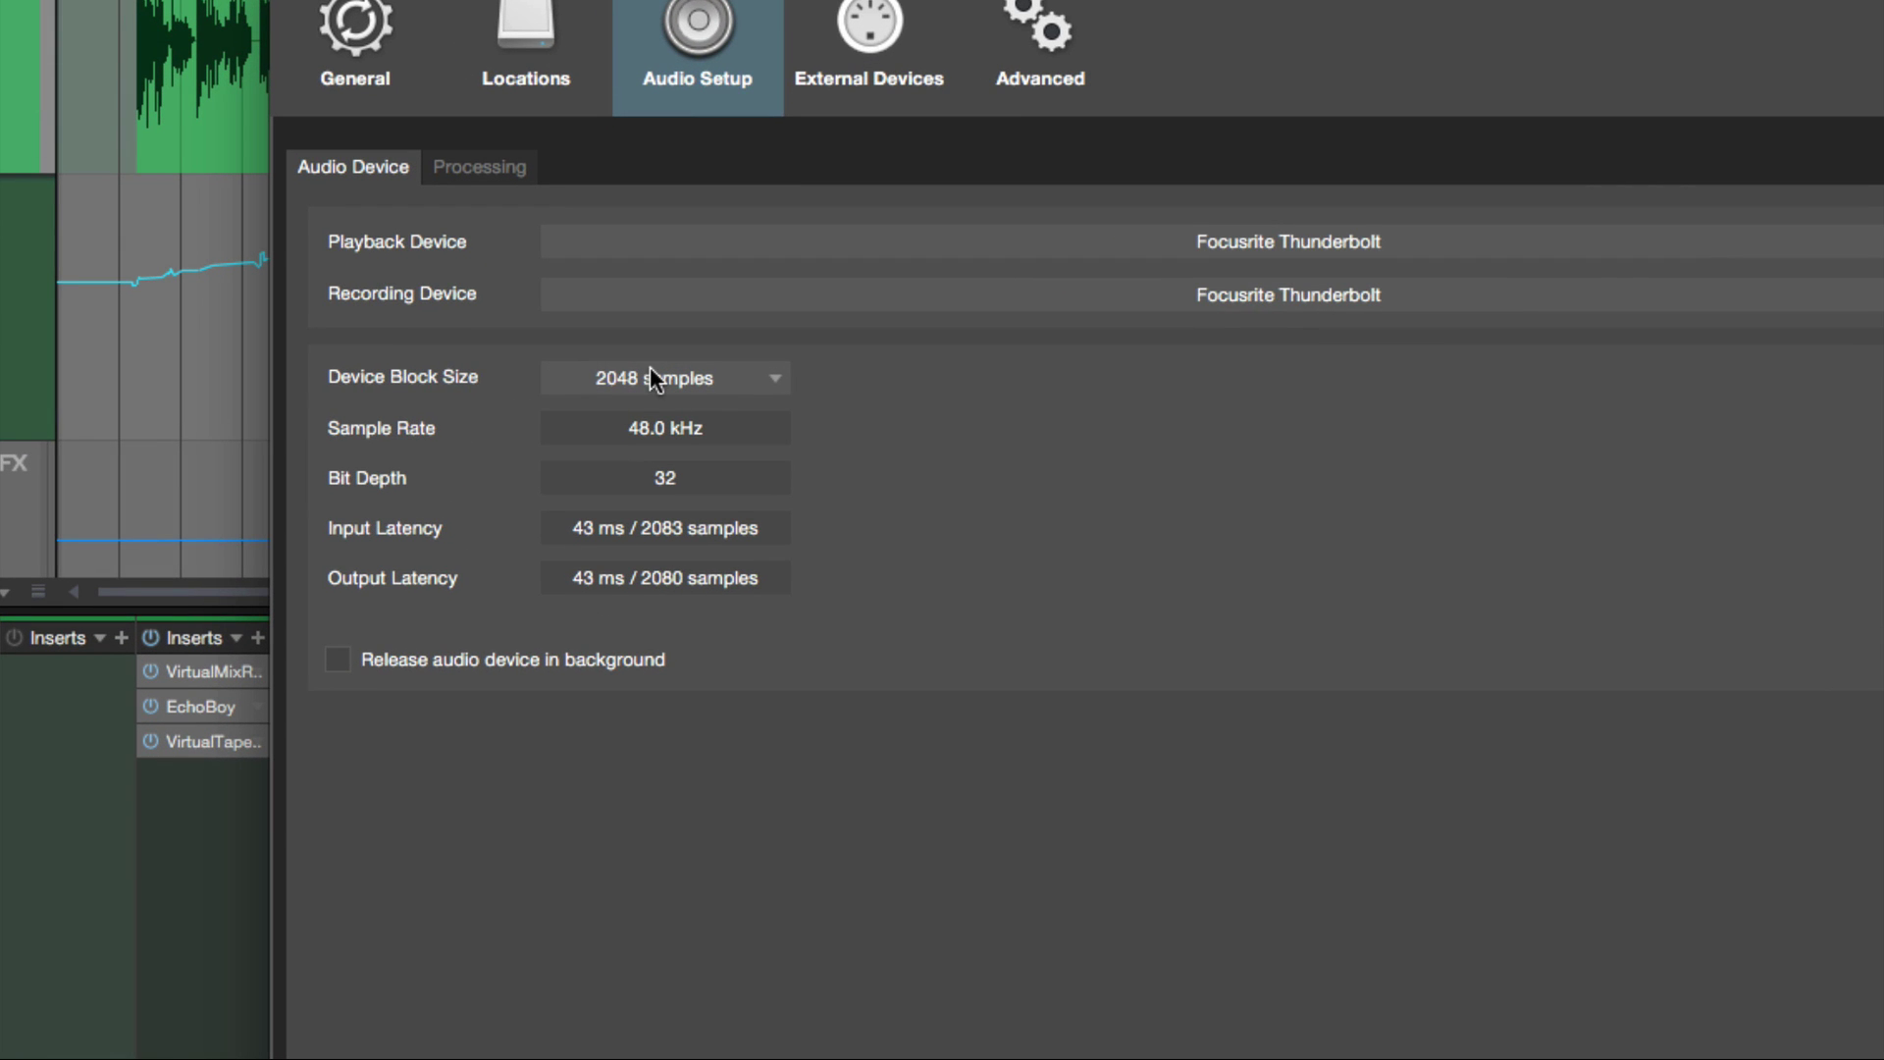
- Keep the 2048-sample block size, set Dropout Protection to Medium, and keep Double (64 Bit) precision
left_click(713, 382)
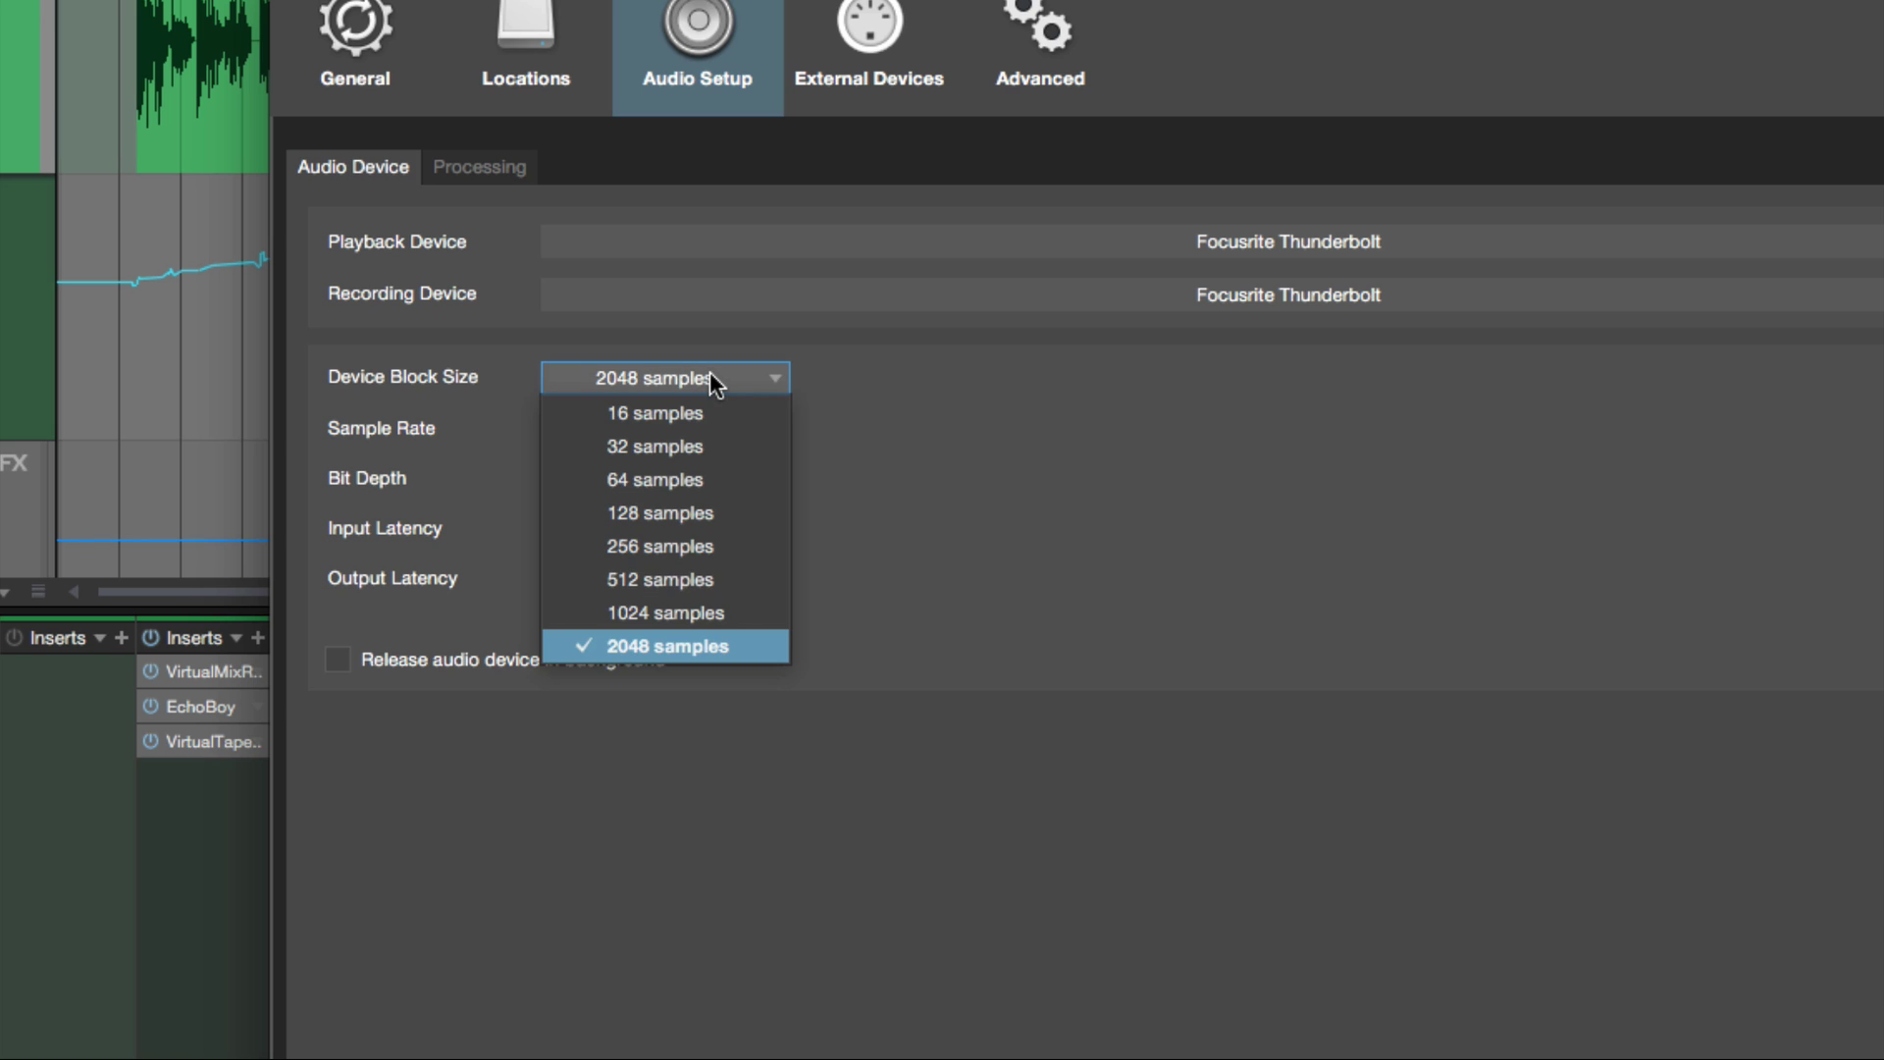
left_click(862, 527)
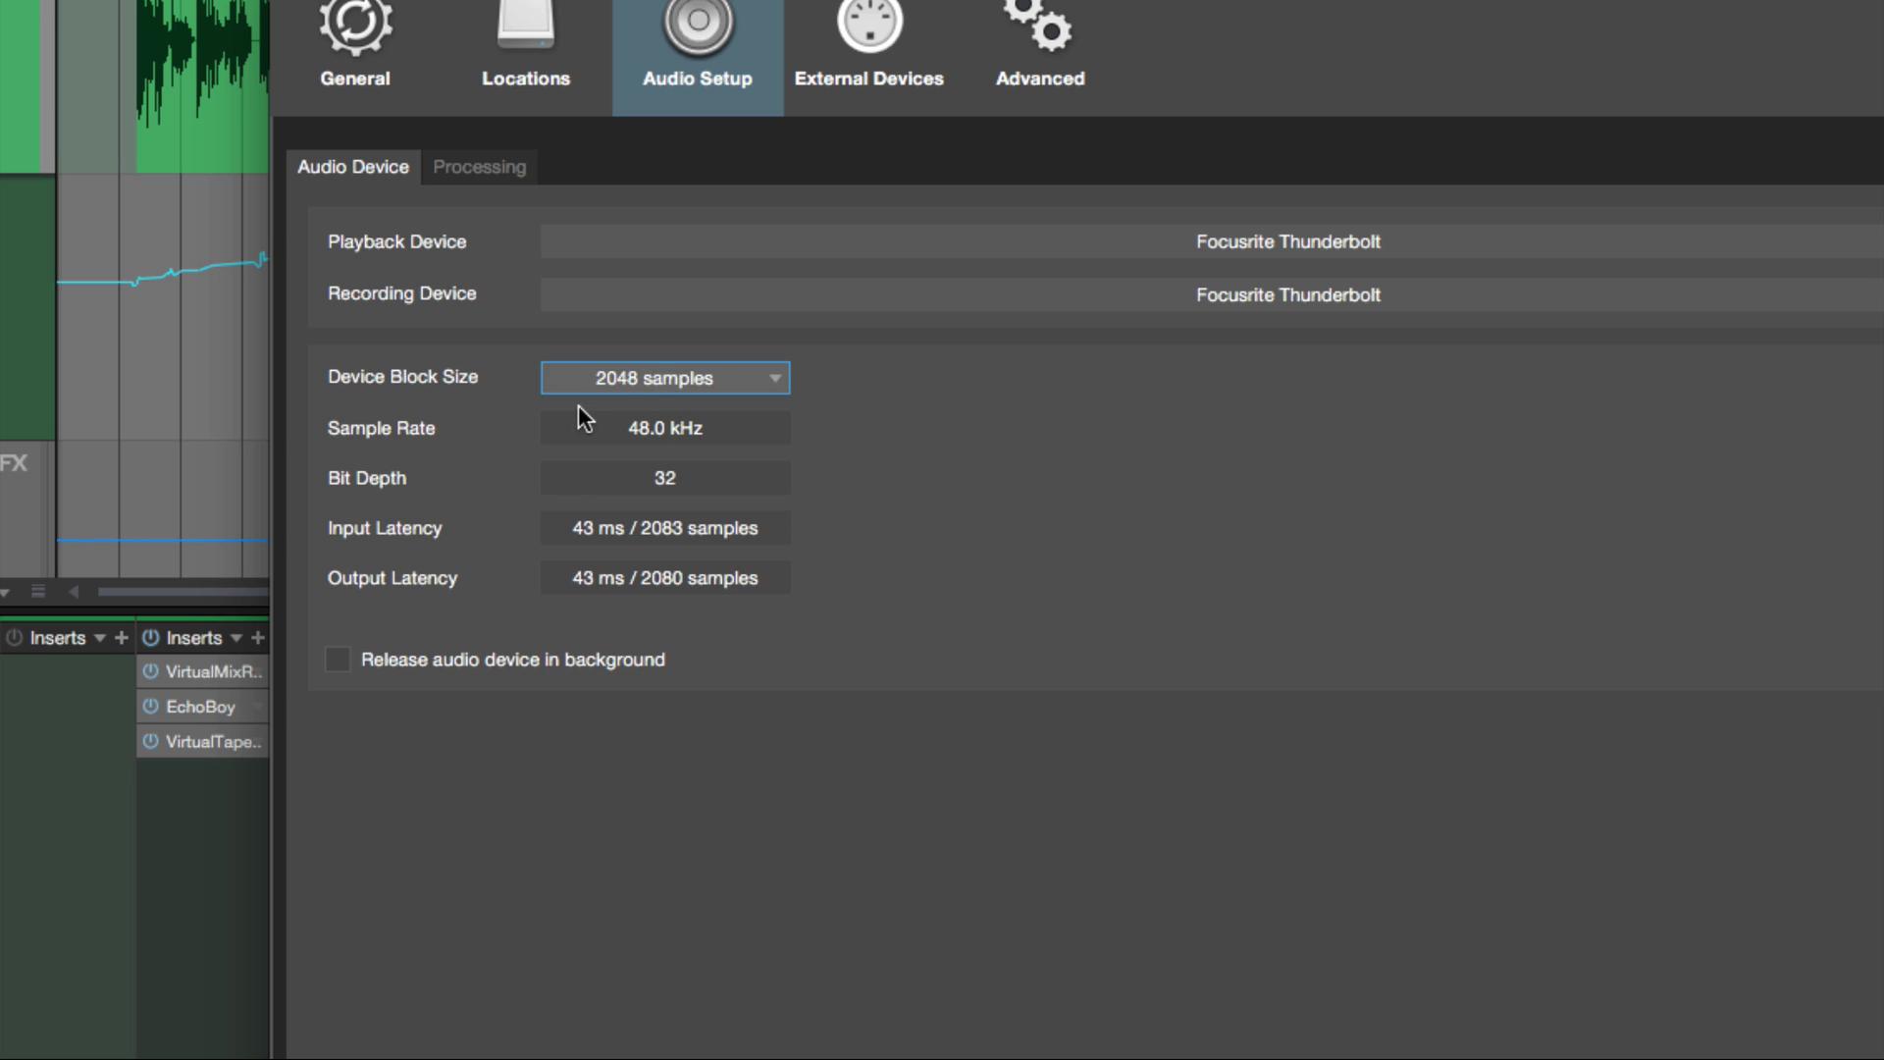
left_click(490, 168)
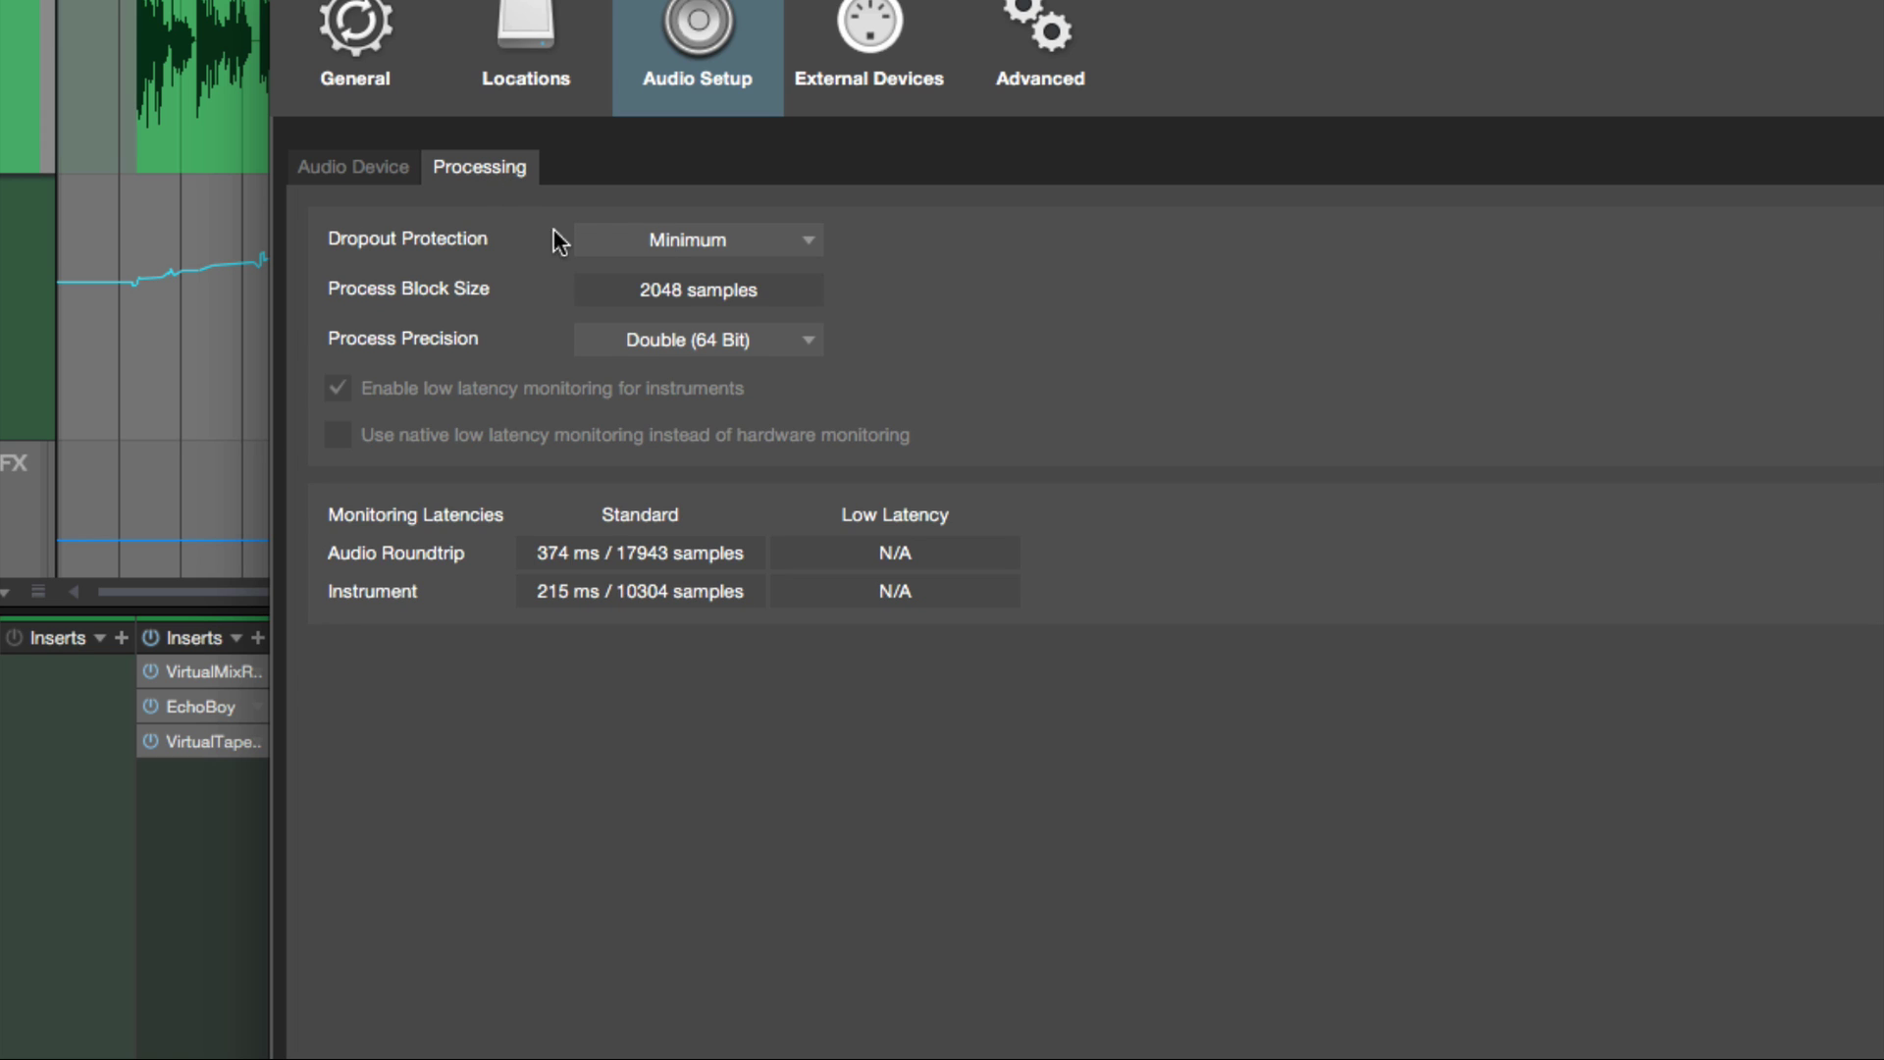
left_click(675, 238)
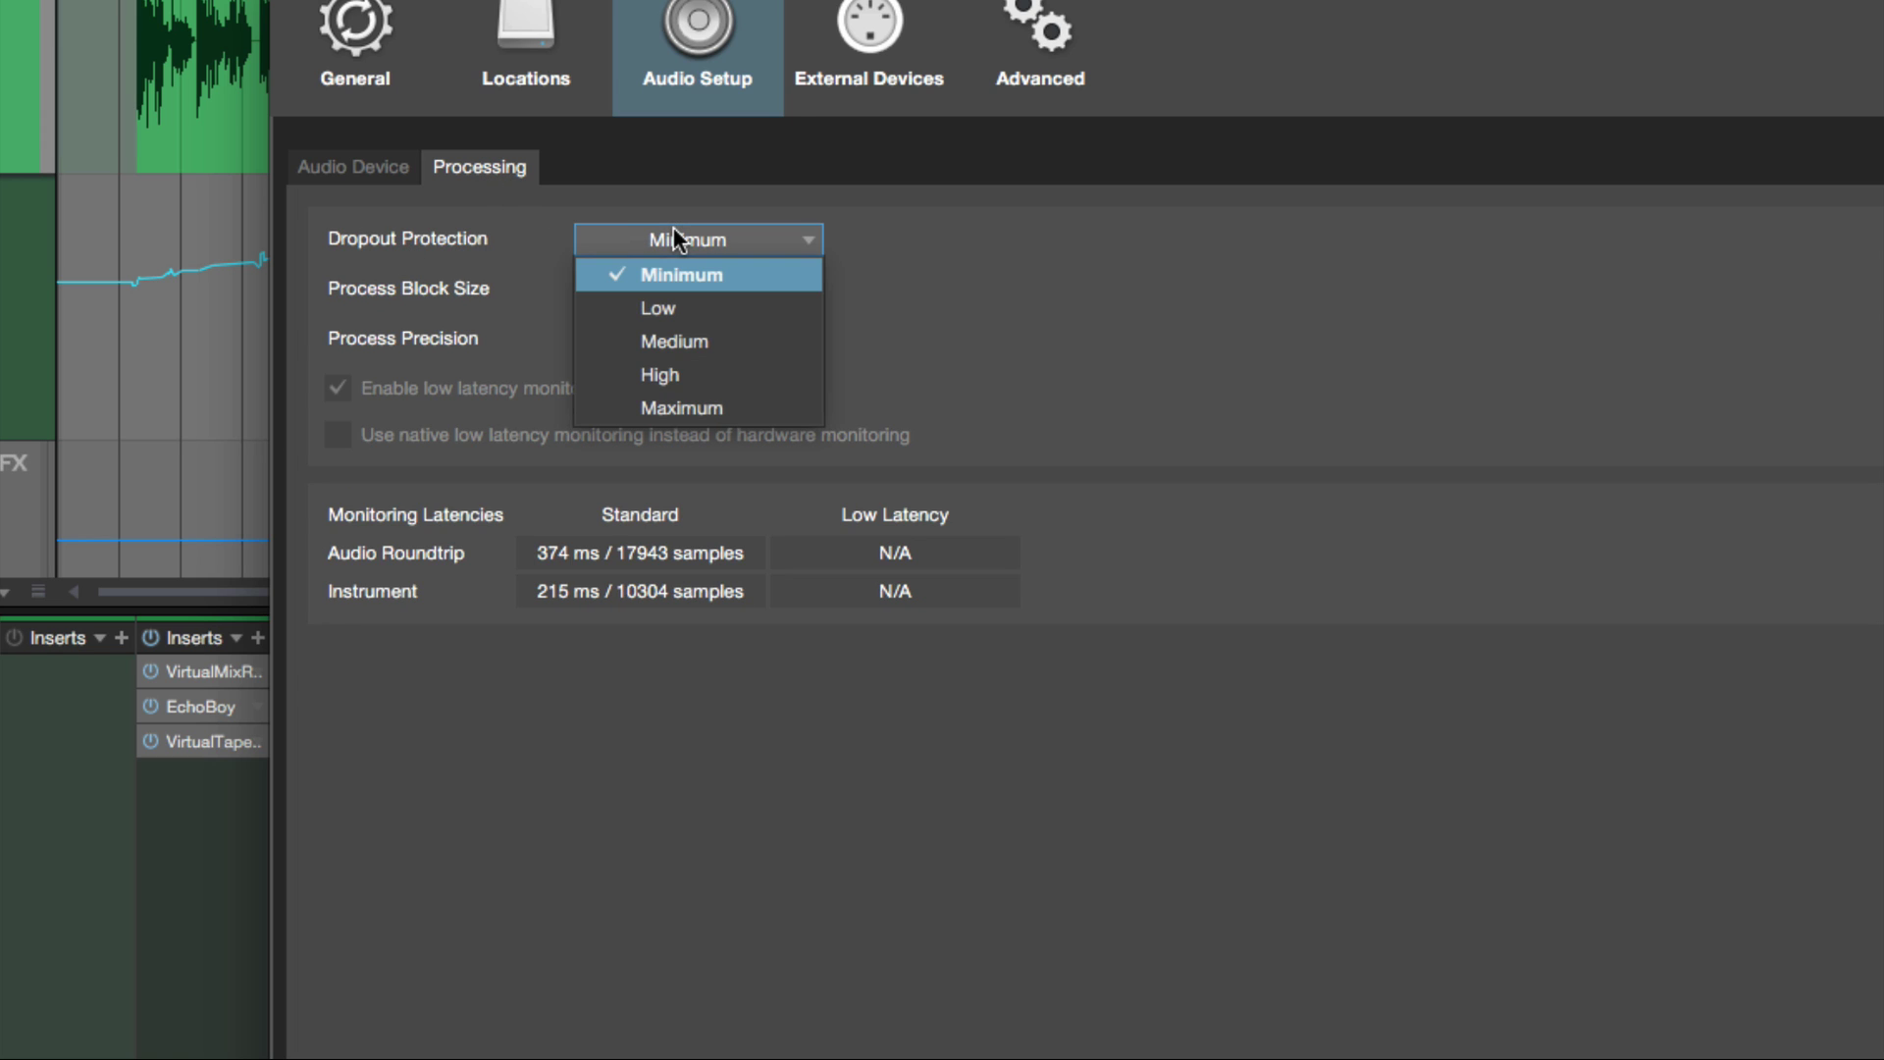
left_click(675, 341)
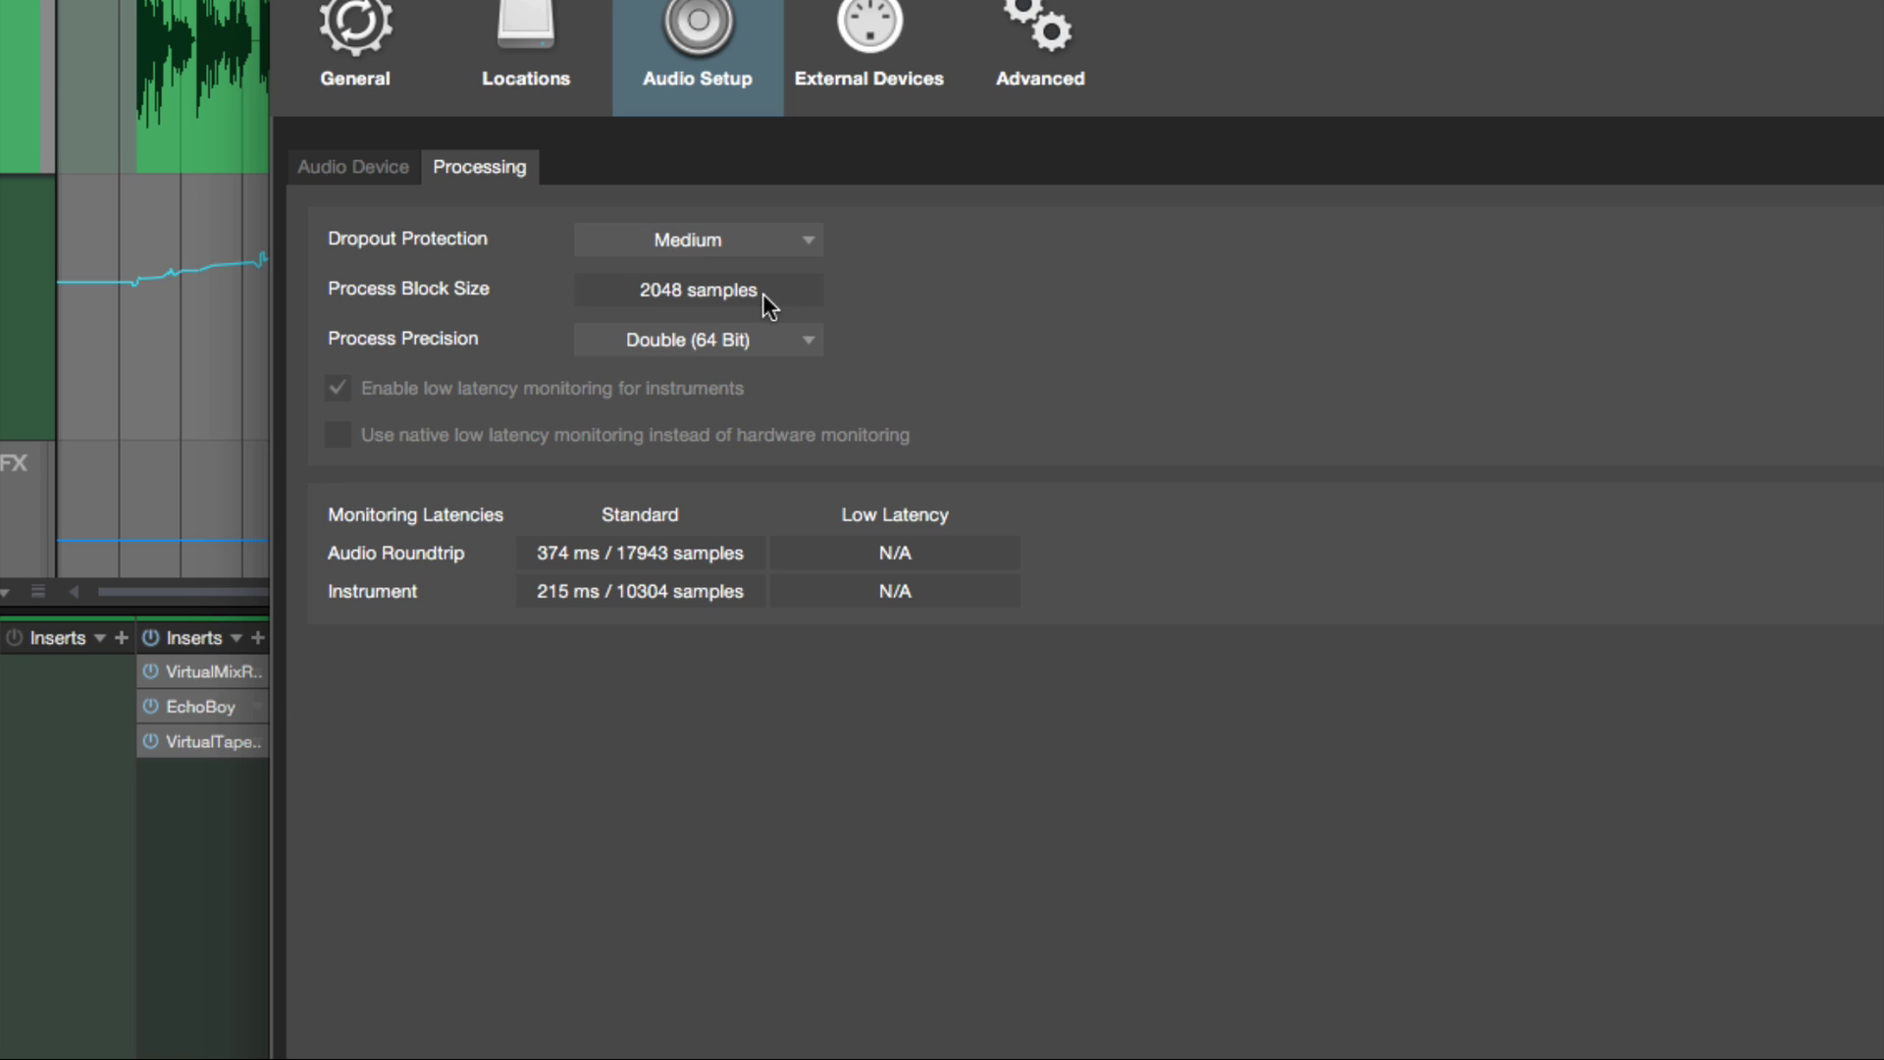
left_click(788, 342)
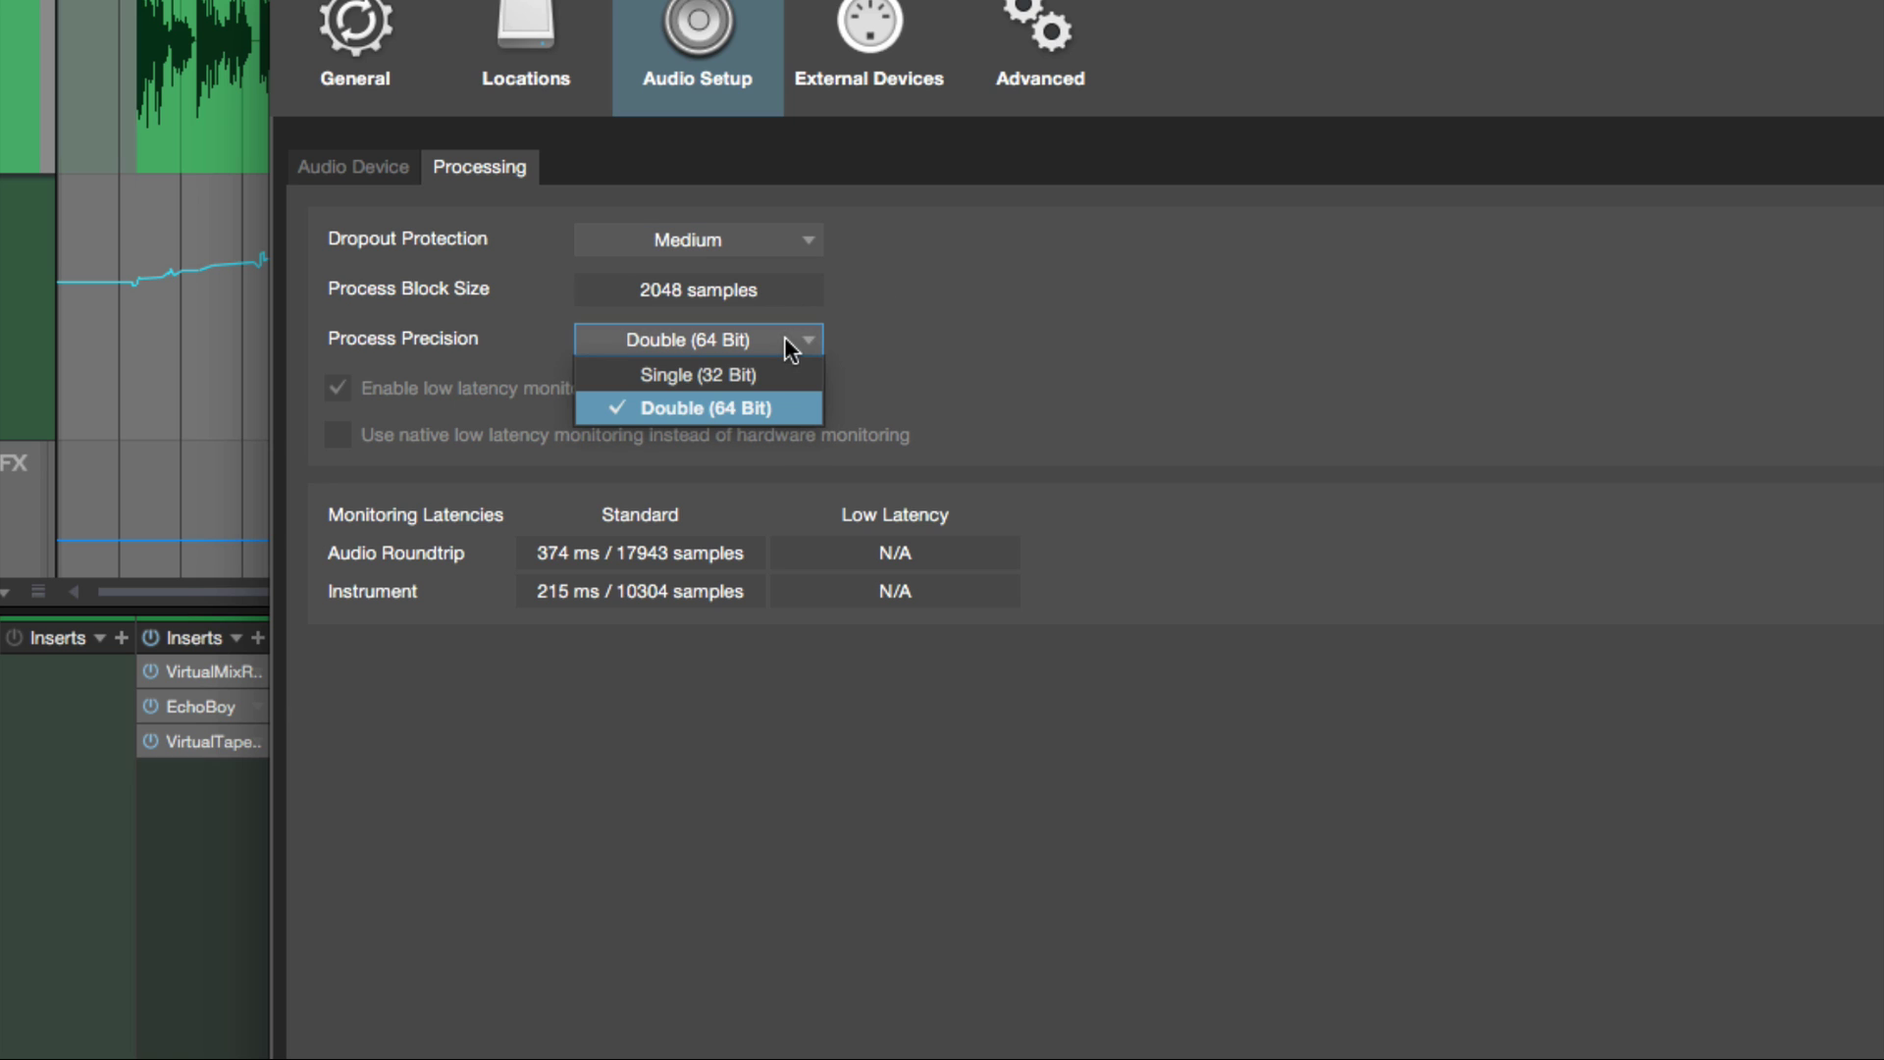
left_click(903, 346)
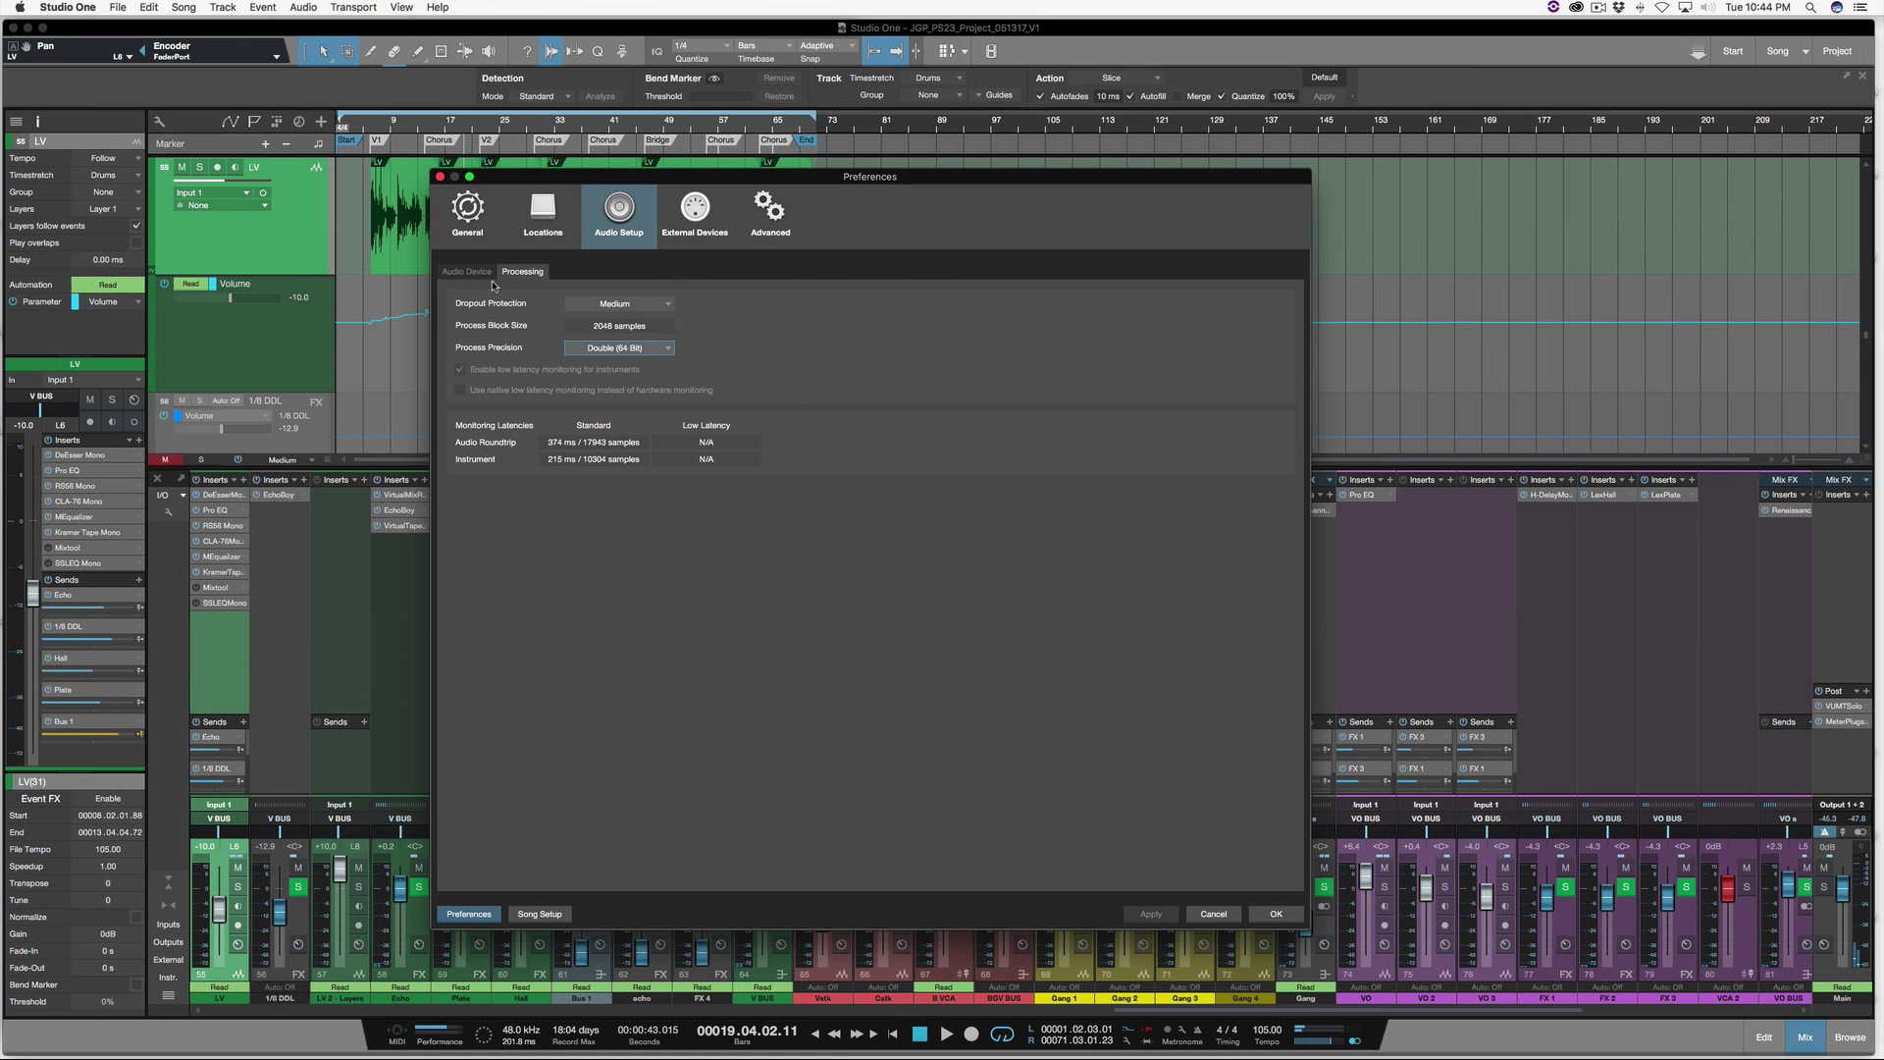
- Keep the 2048-sample block size, enable releasing the device in background, and keep Focusrite Thunderbolt for playback and recording
left_click(458, 272)
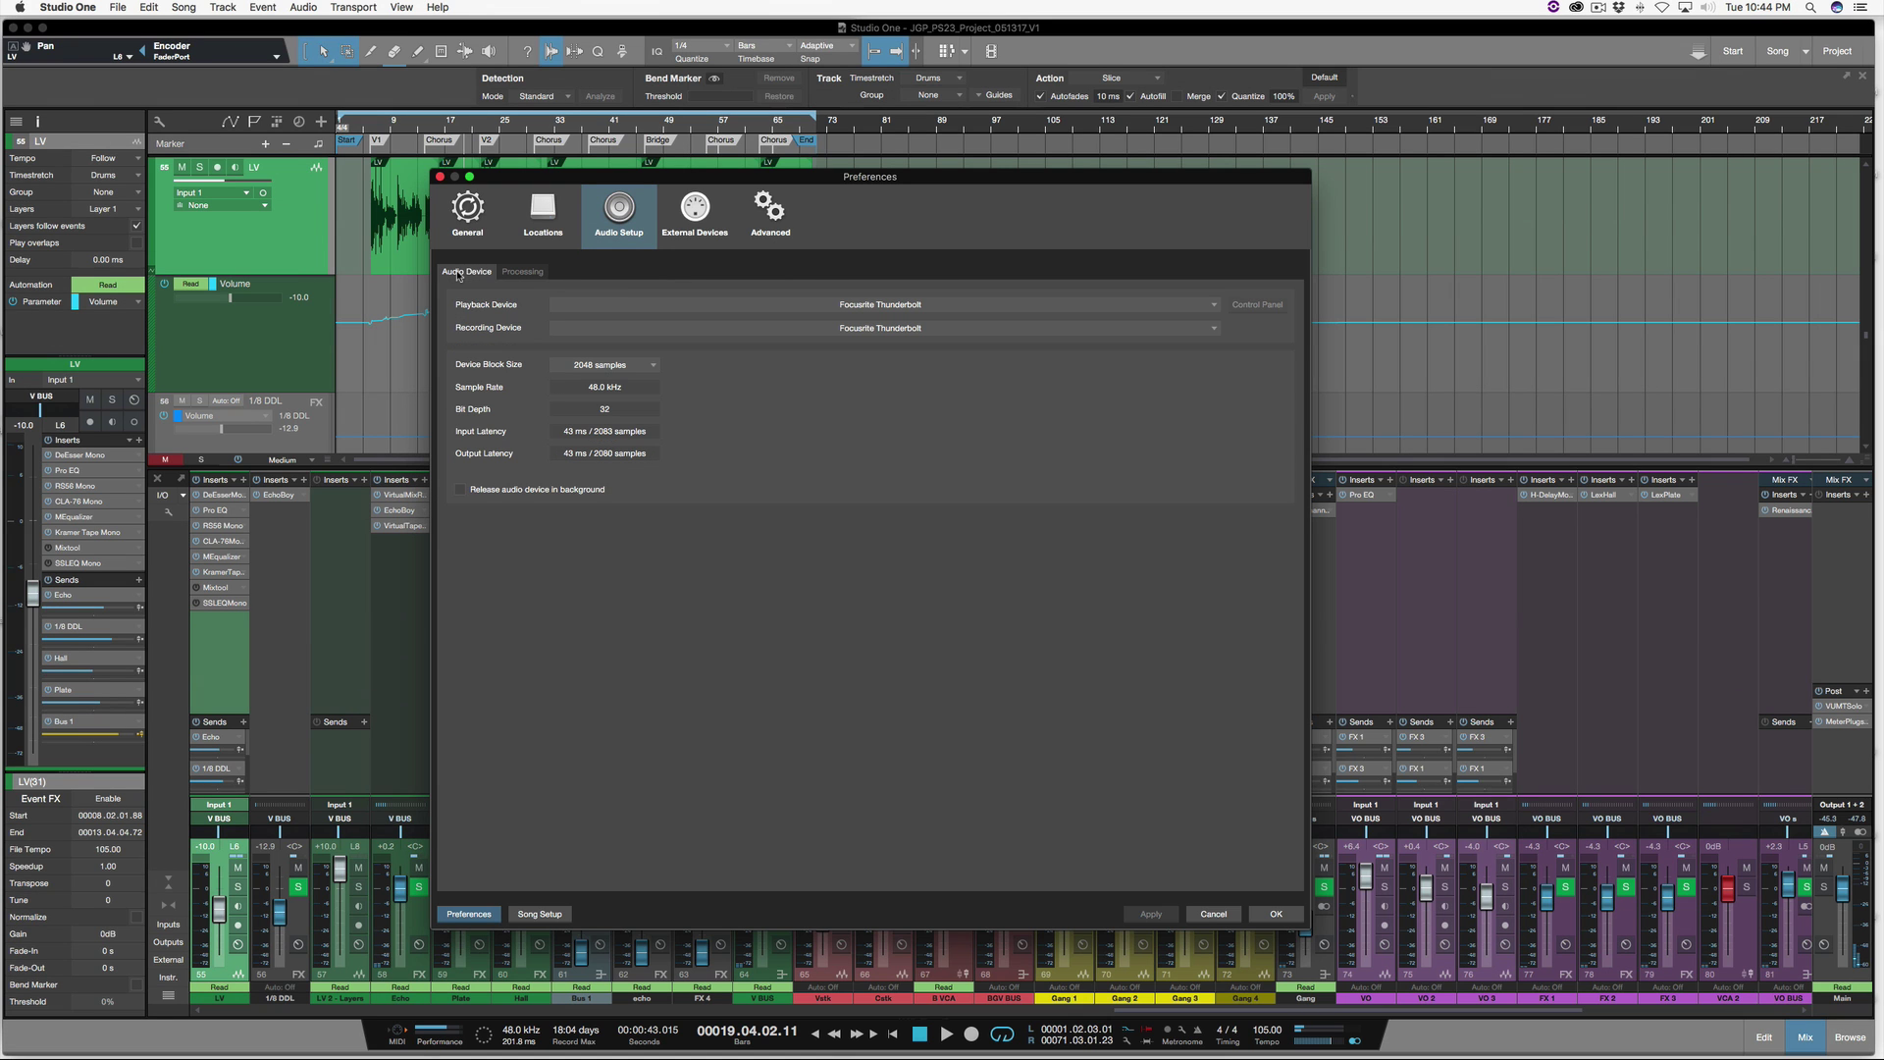
left_click(632, 367)
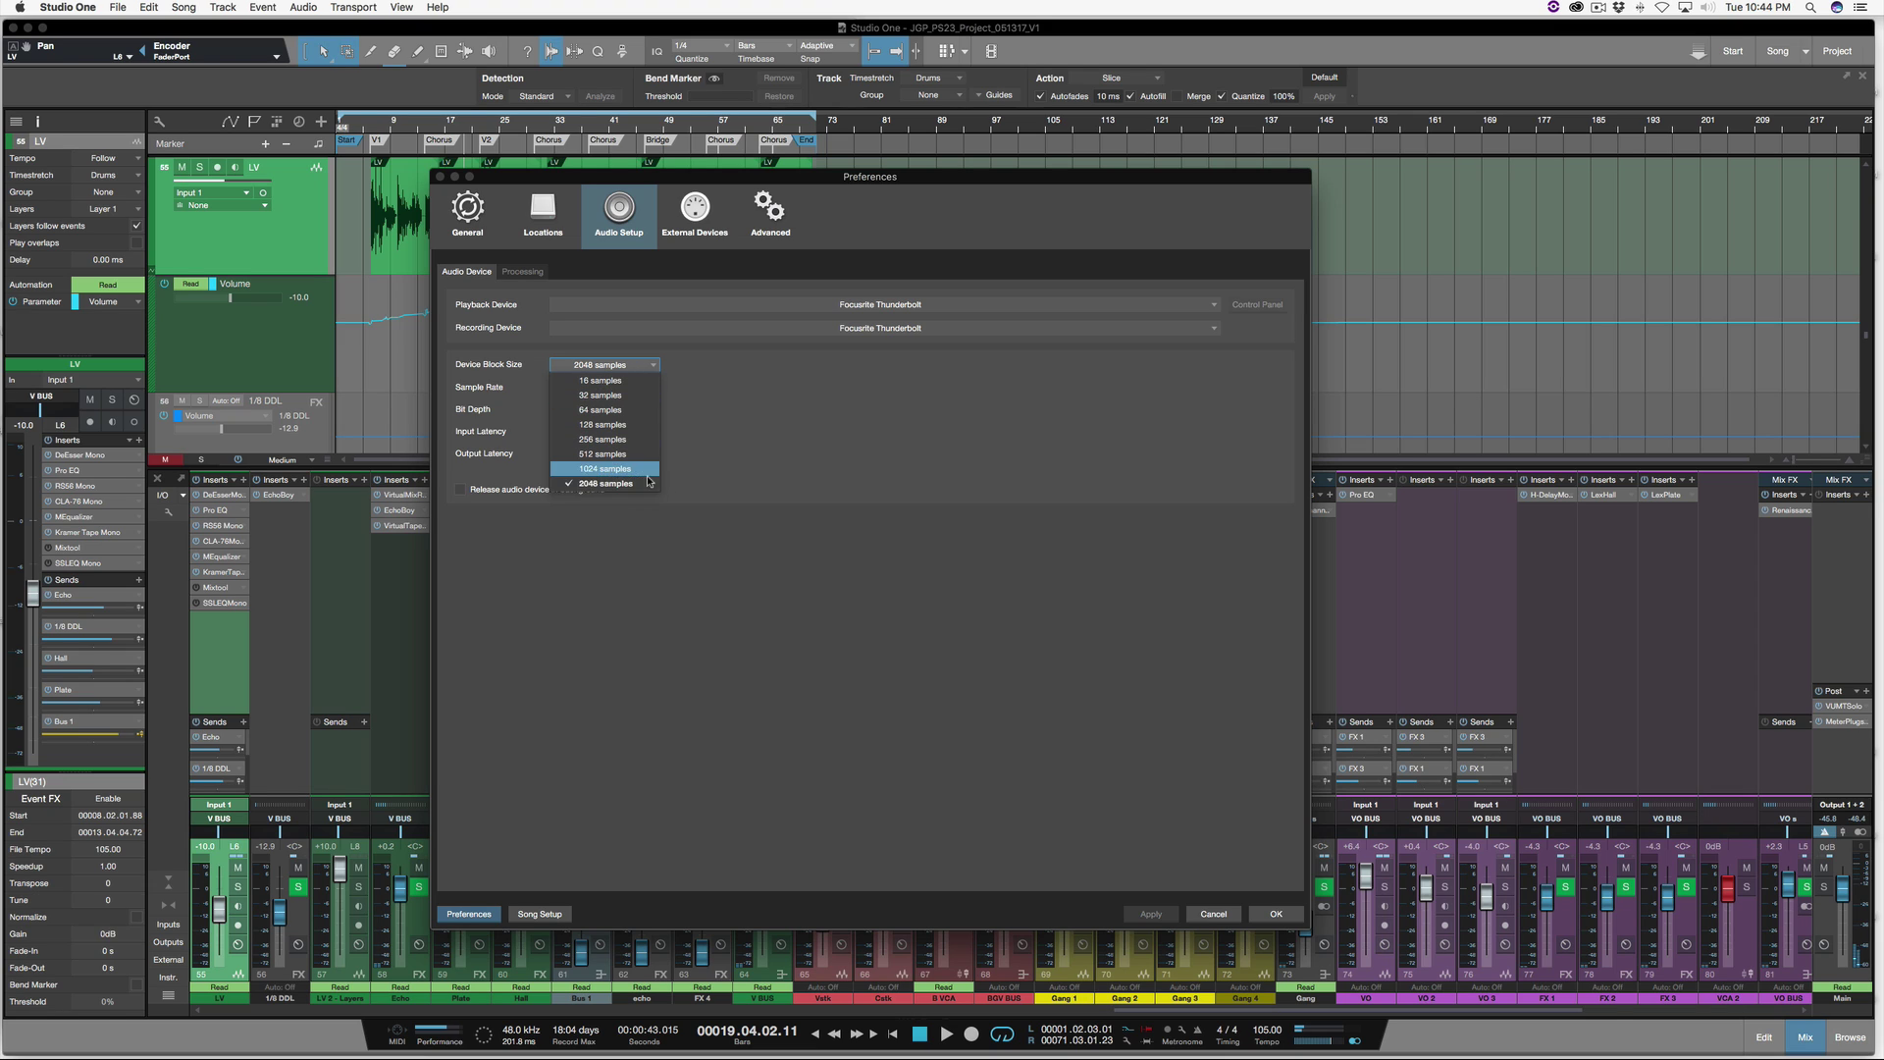
left_click(525, 487)
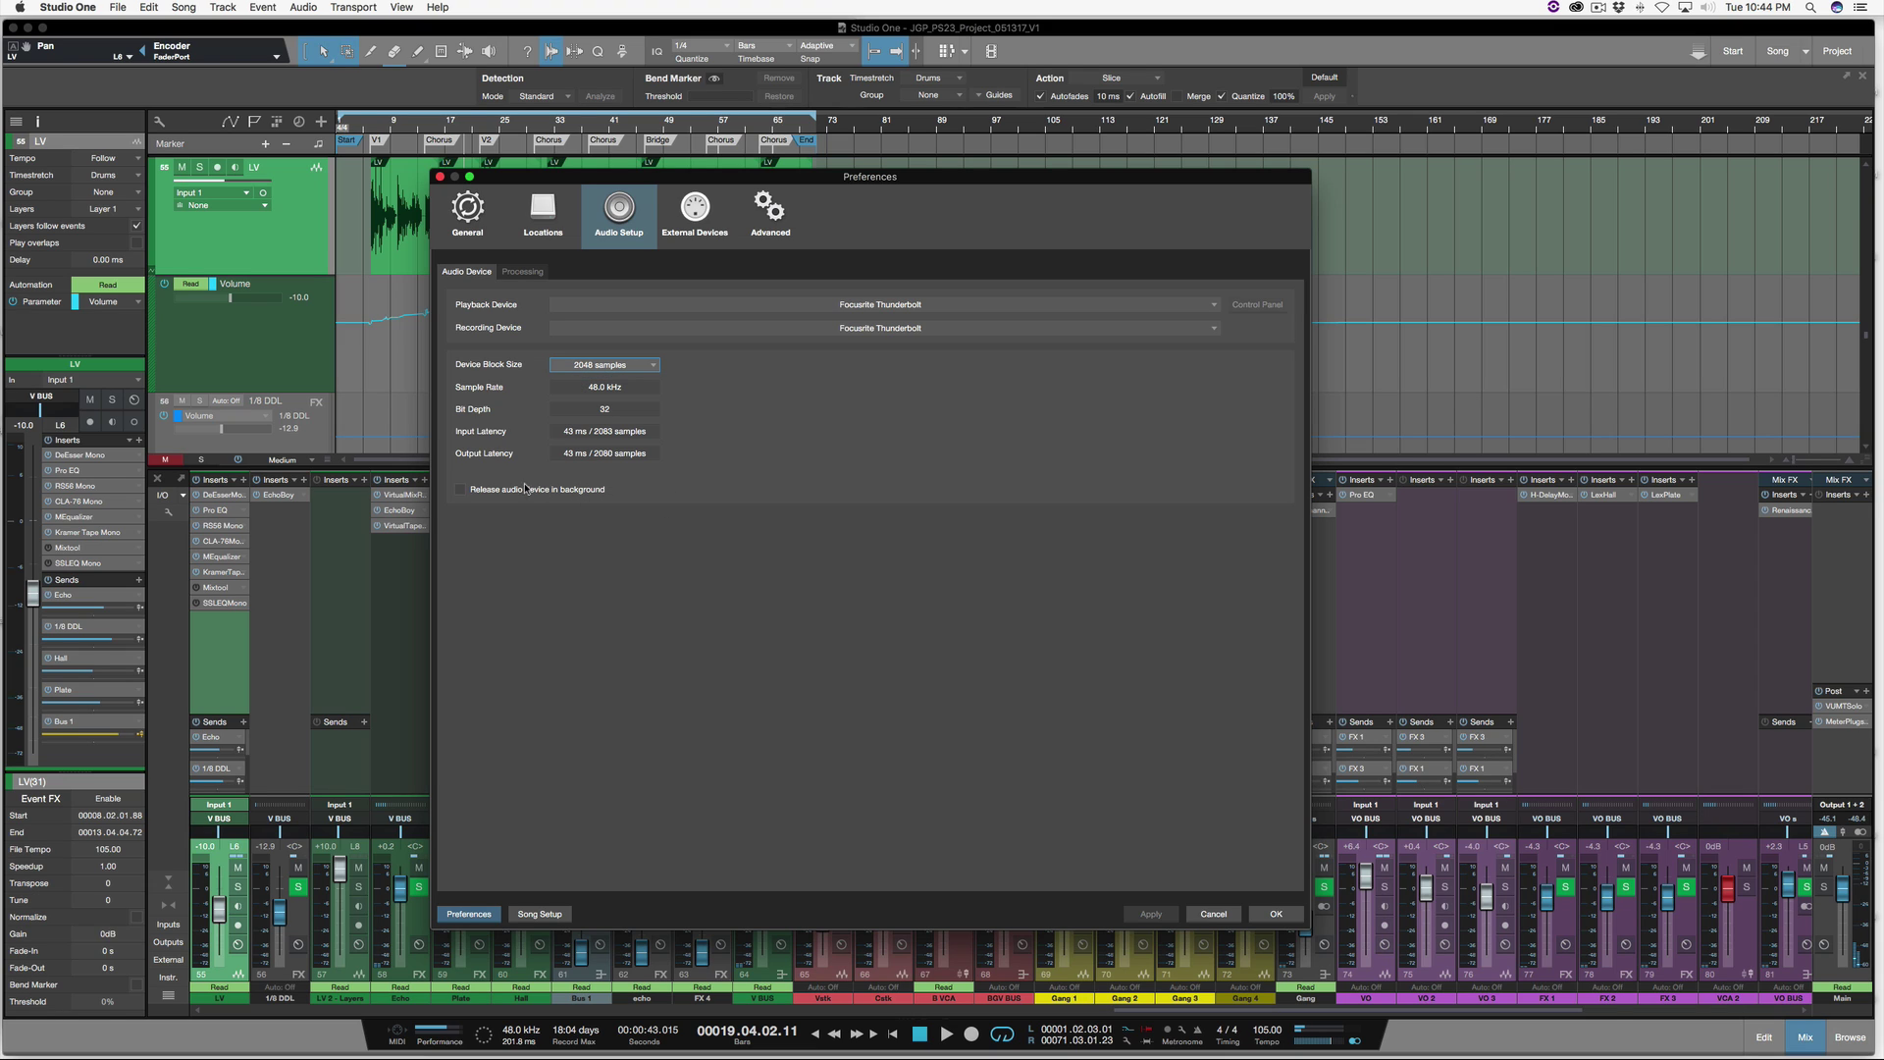
left_click(461, 489)
left_click(705, 305)
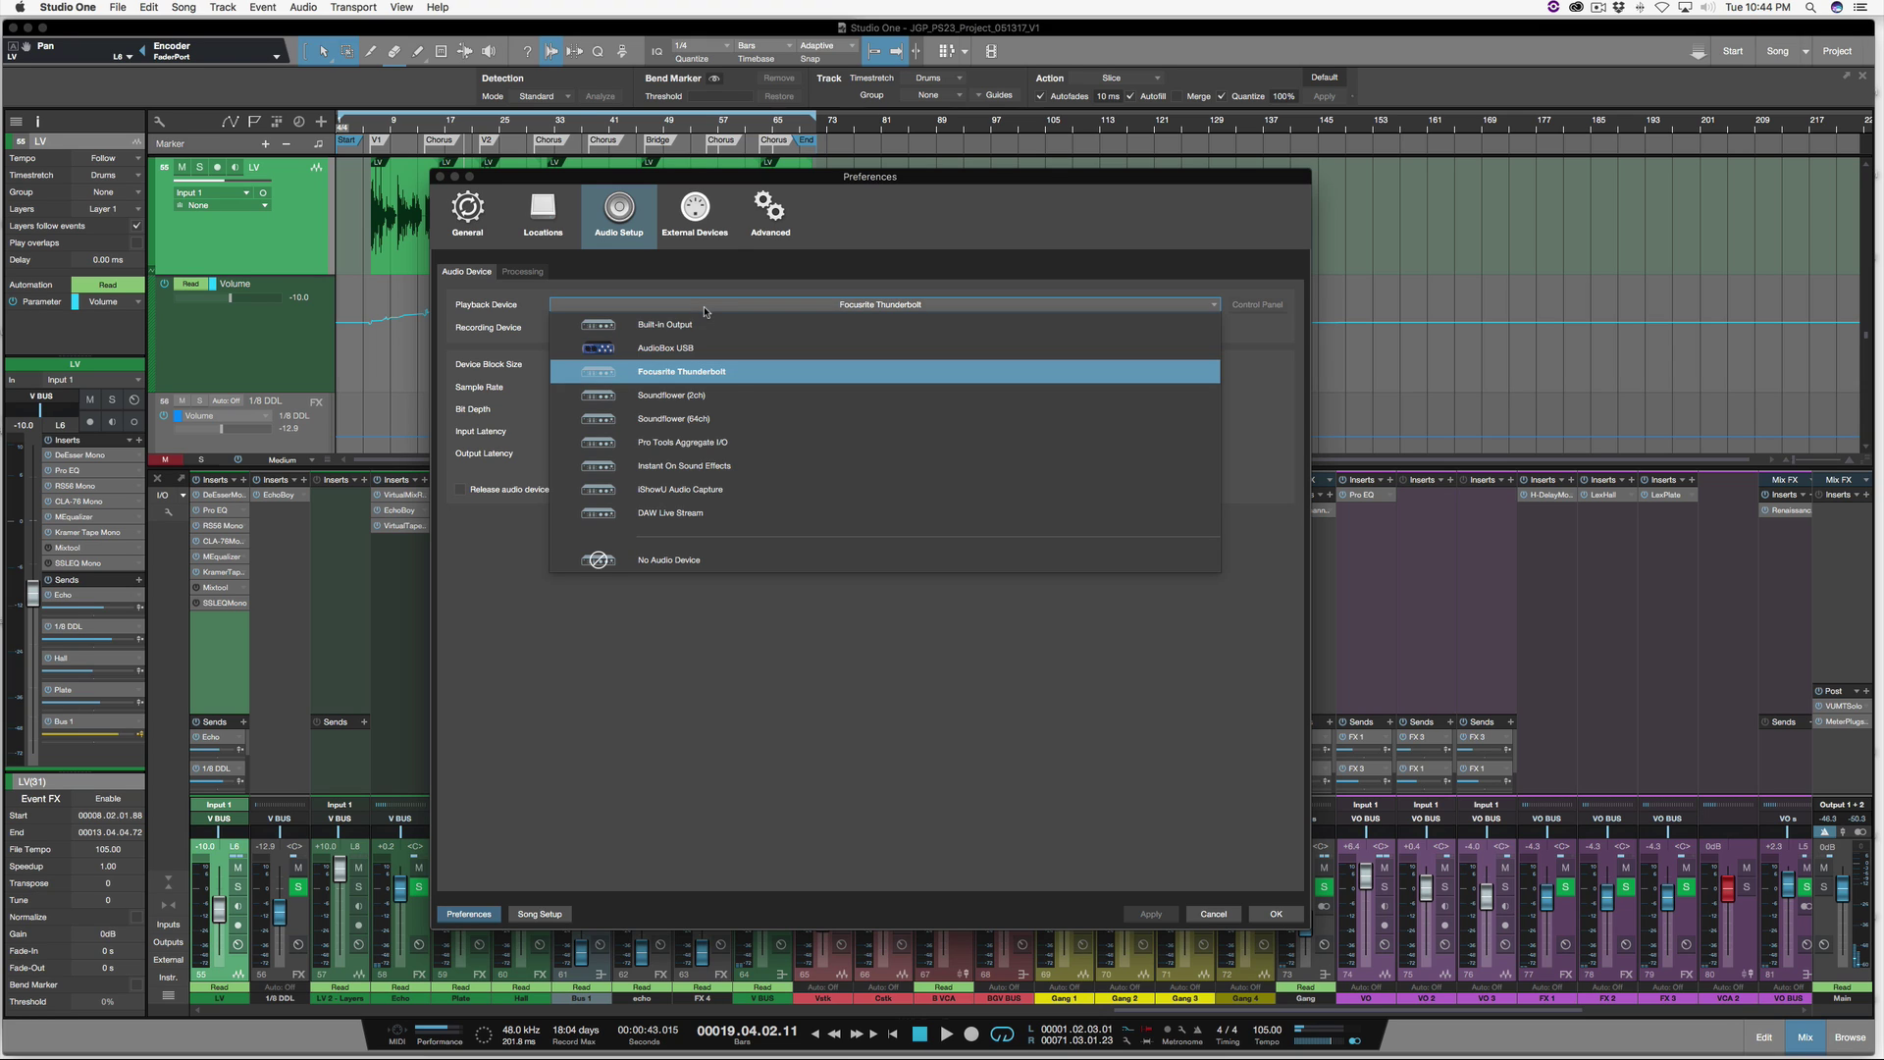
left_click(675, 371)
left_click(759, 333)
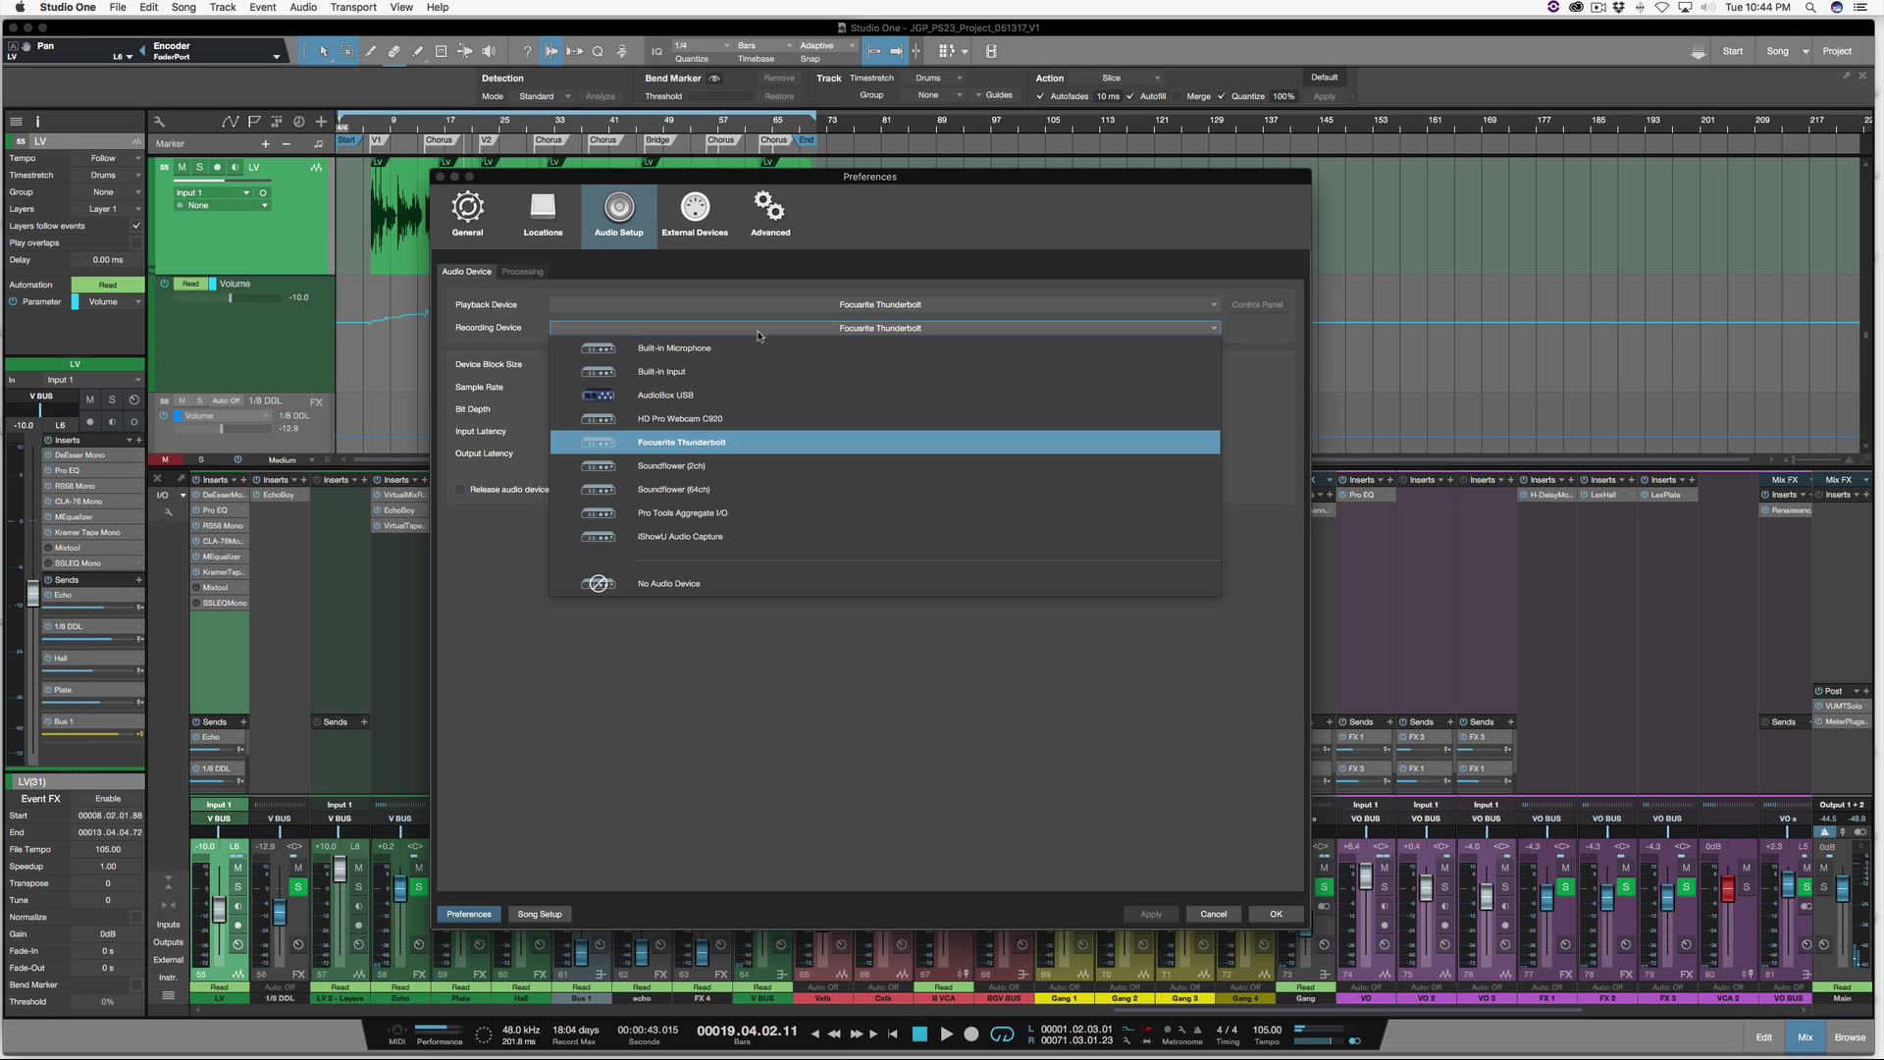
left_click(690, 443)
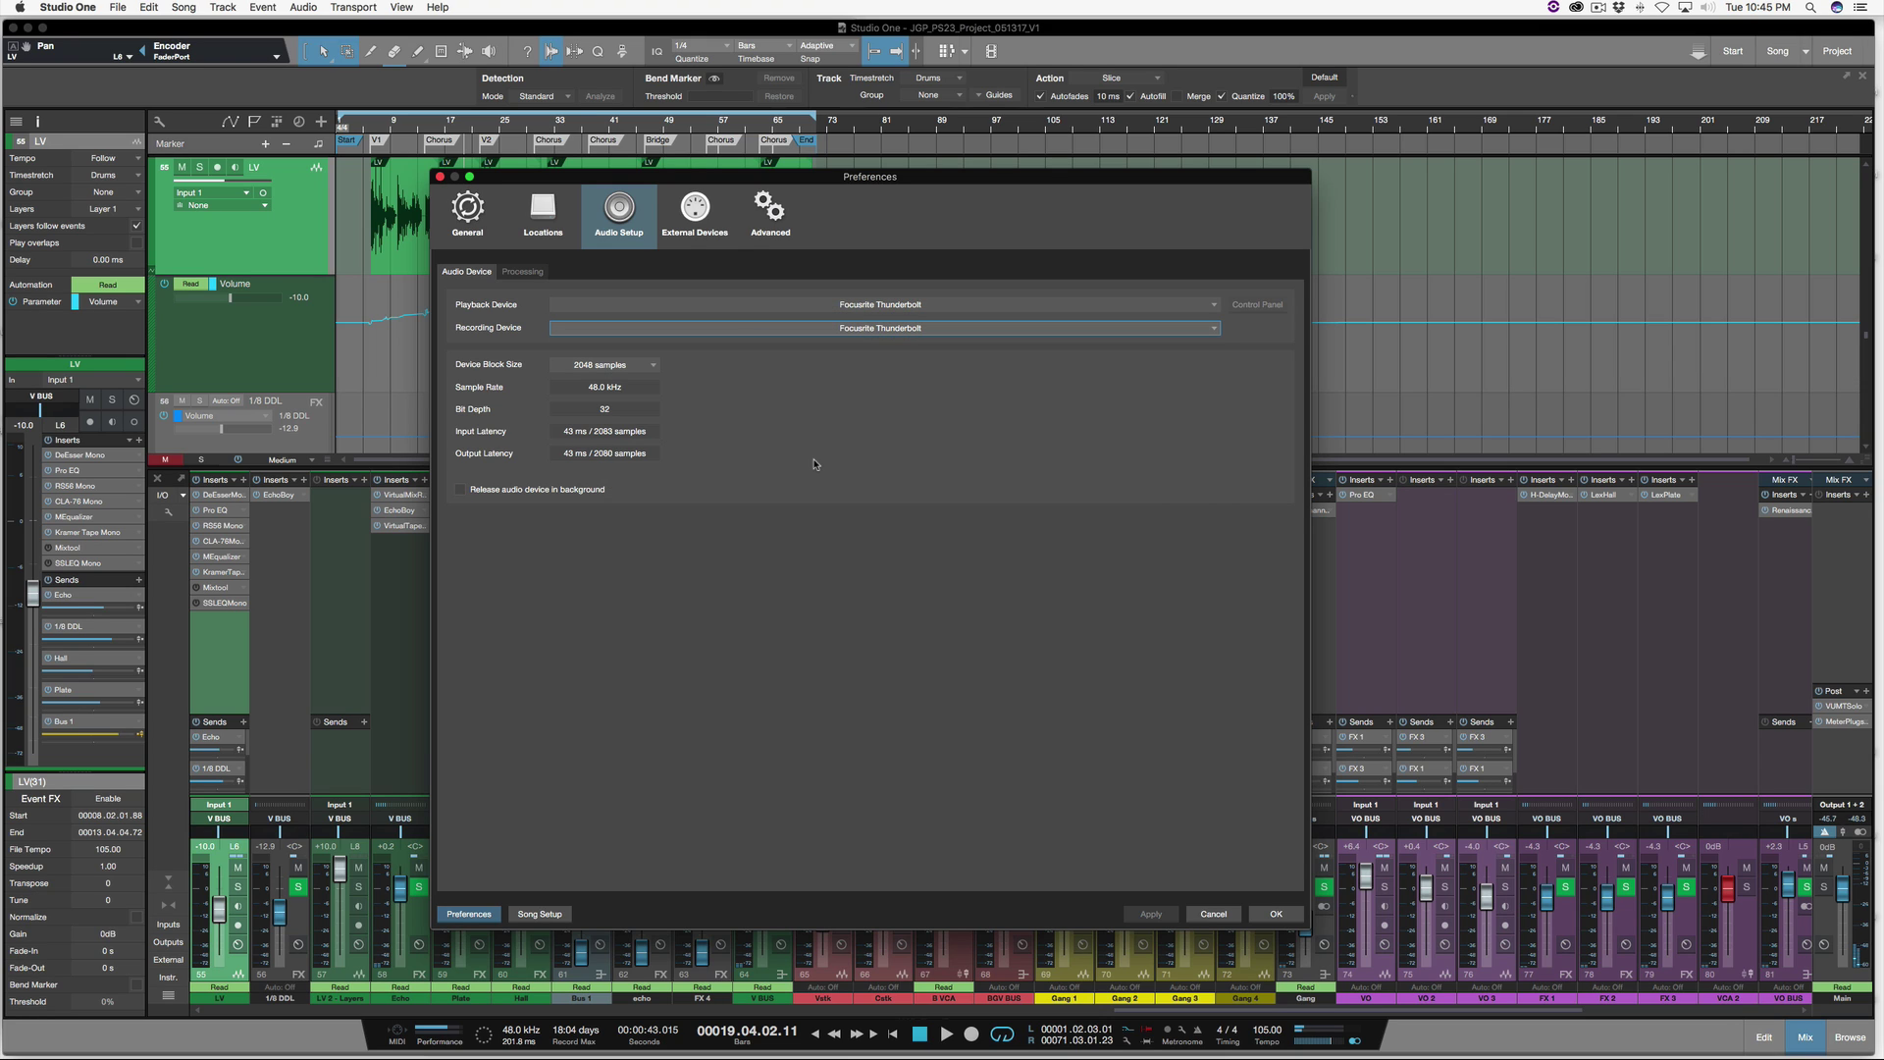
- Recheck the 2048-sample block size and reselect Focusrite Thunderbolt as the playback device
left_click(844, 306)
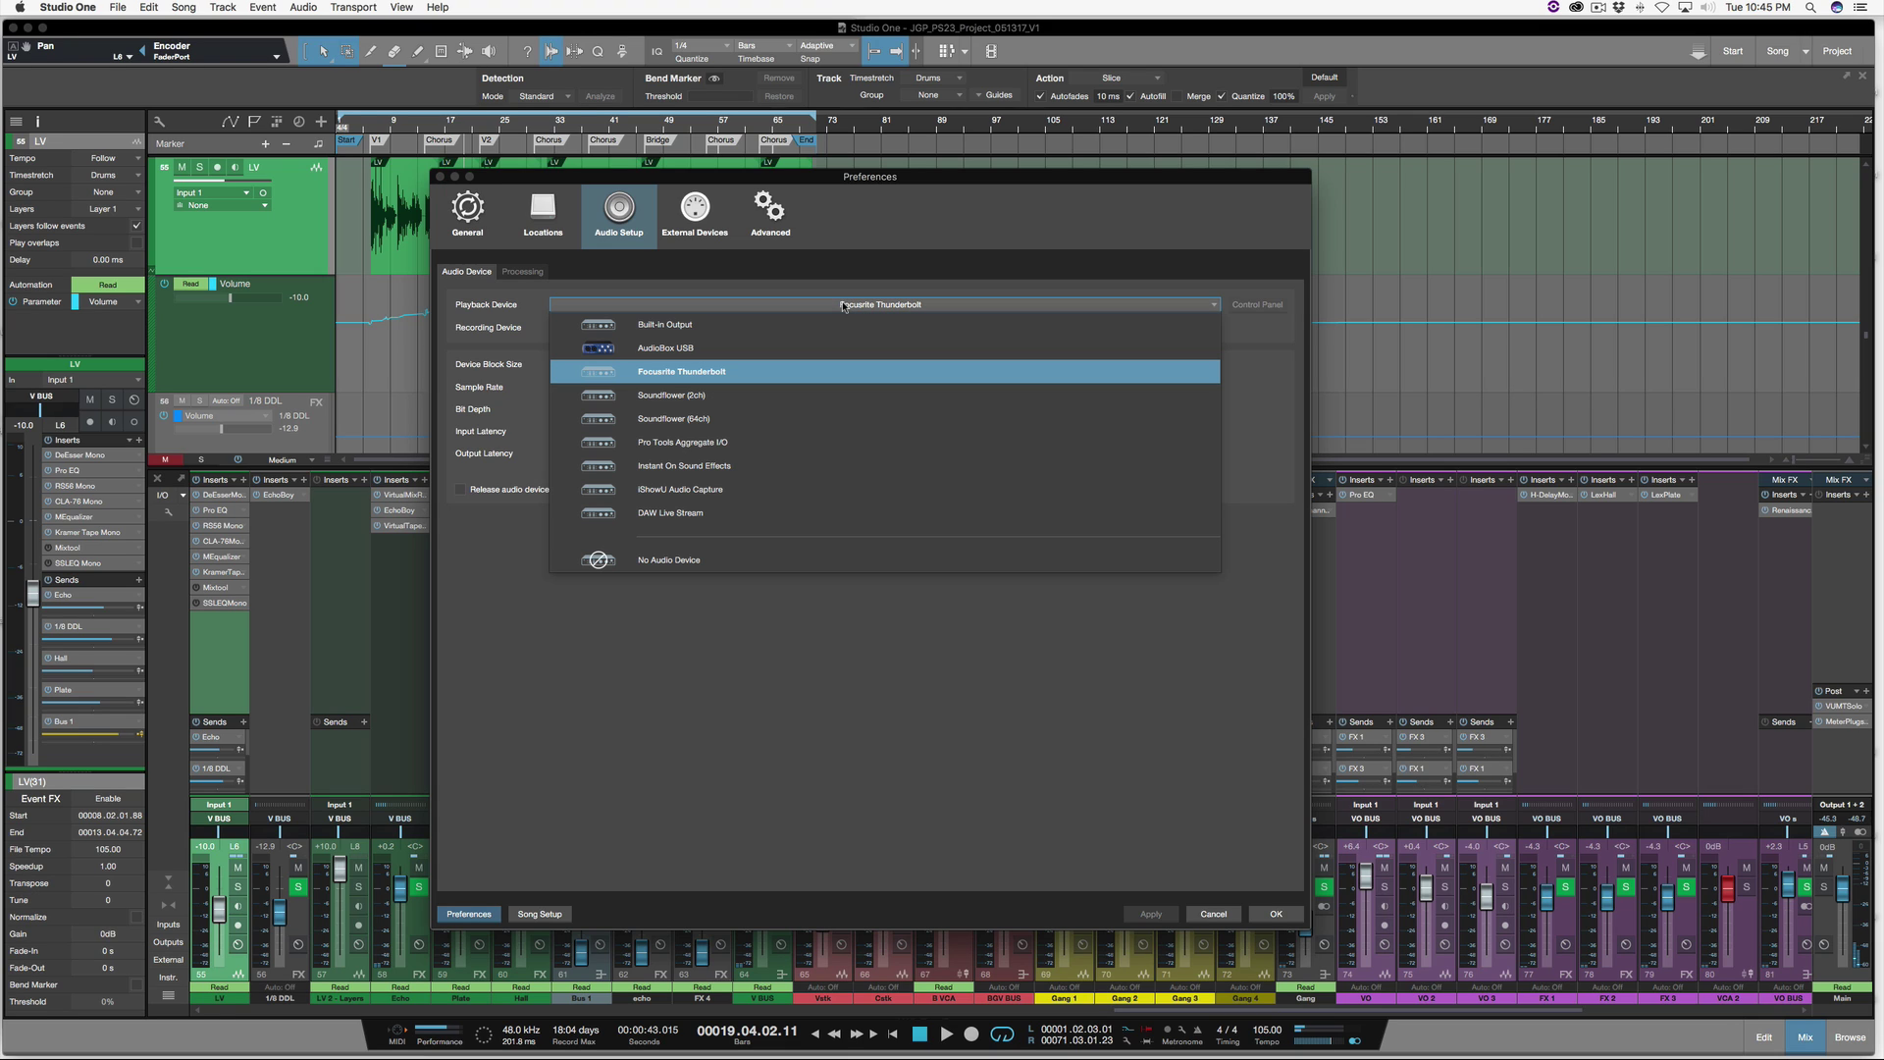
key("Escape")
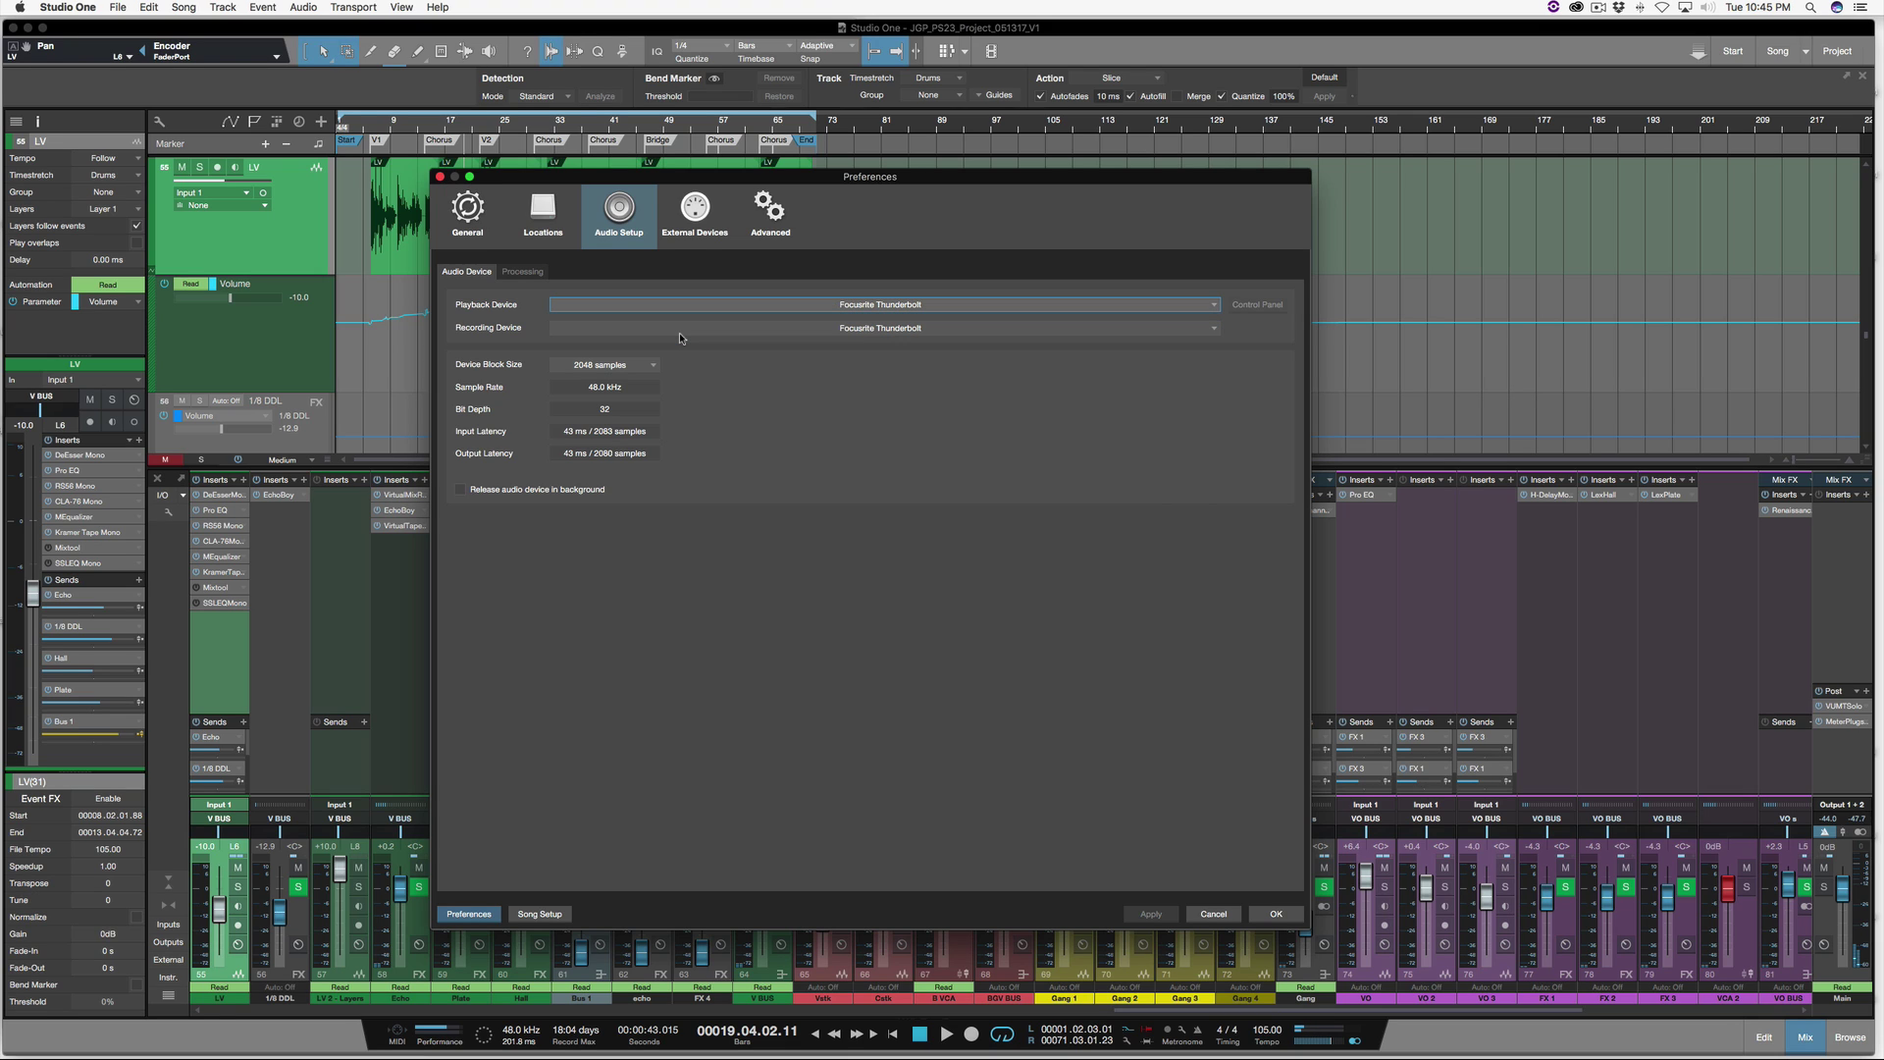
left_click(645, 372)
left_click(647, 374)
left_click(647, 374)
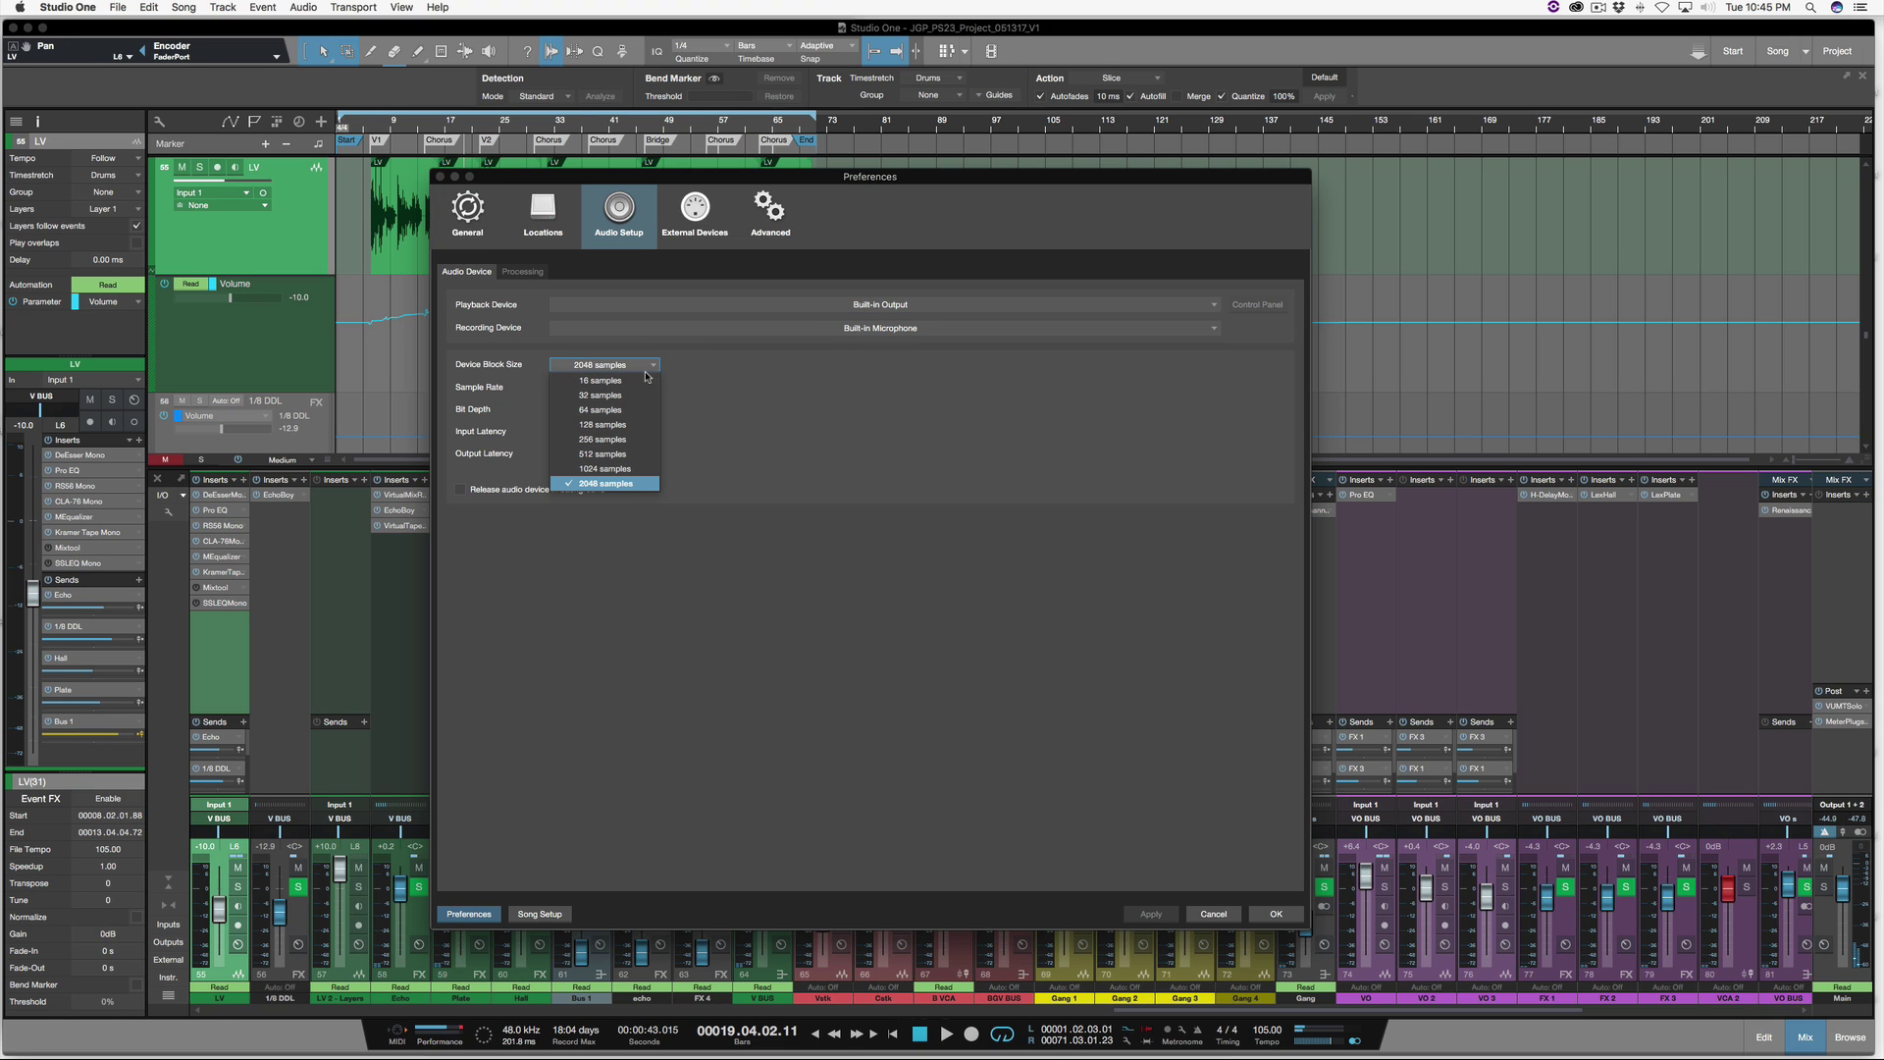
left_click(727, 379)
left_click(850, 306)
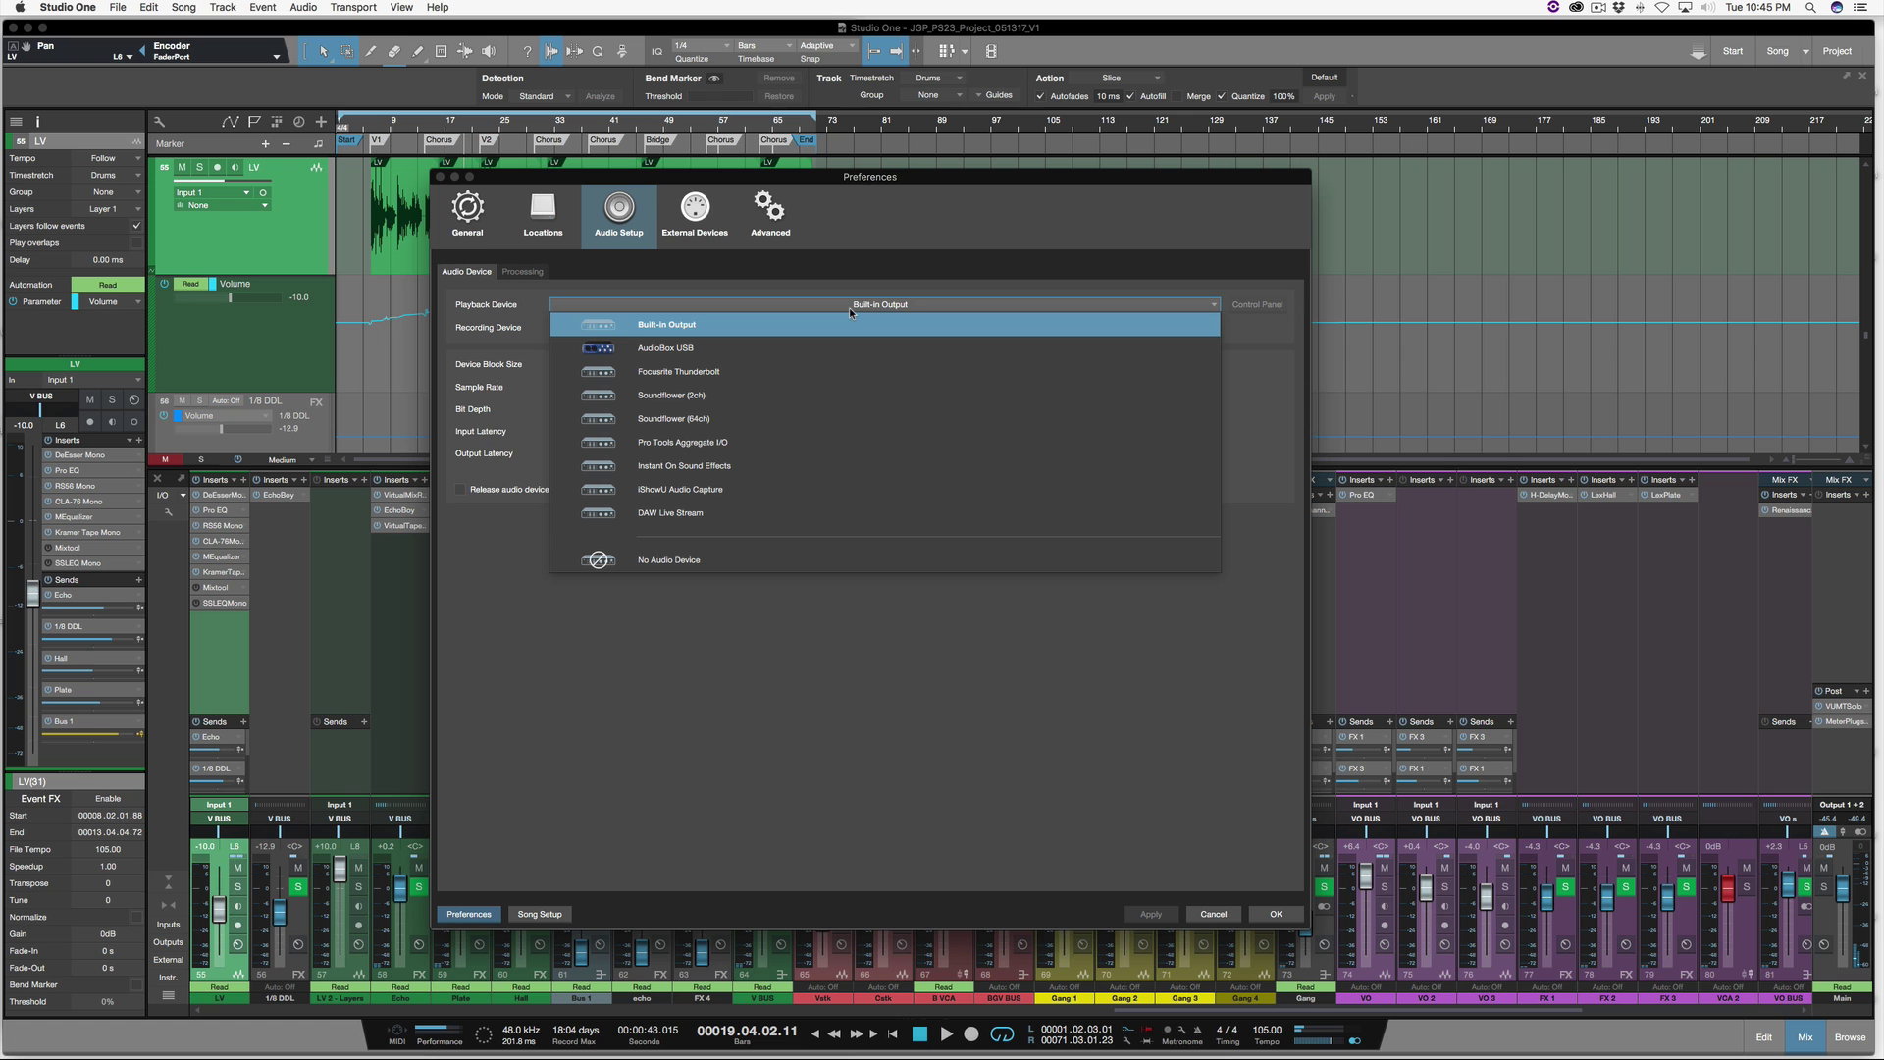
left_click(705, 376)
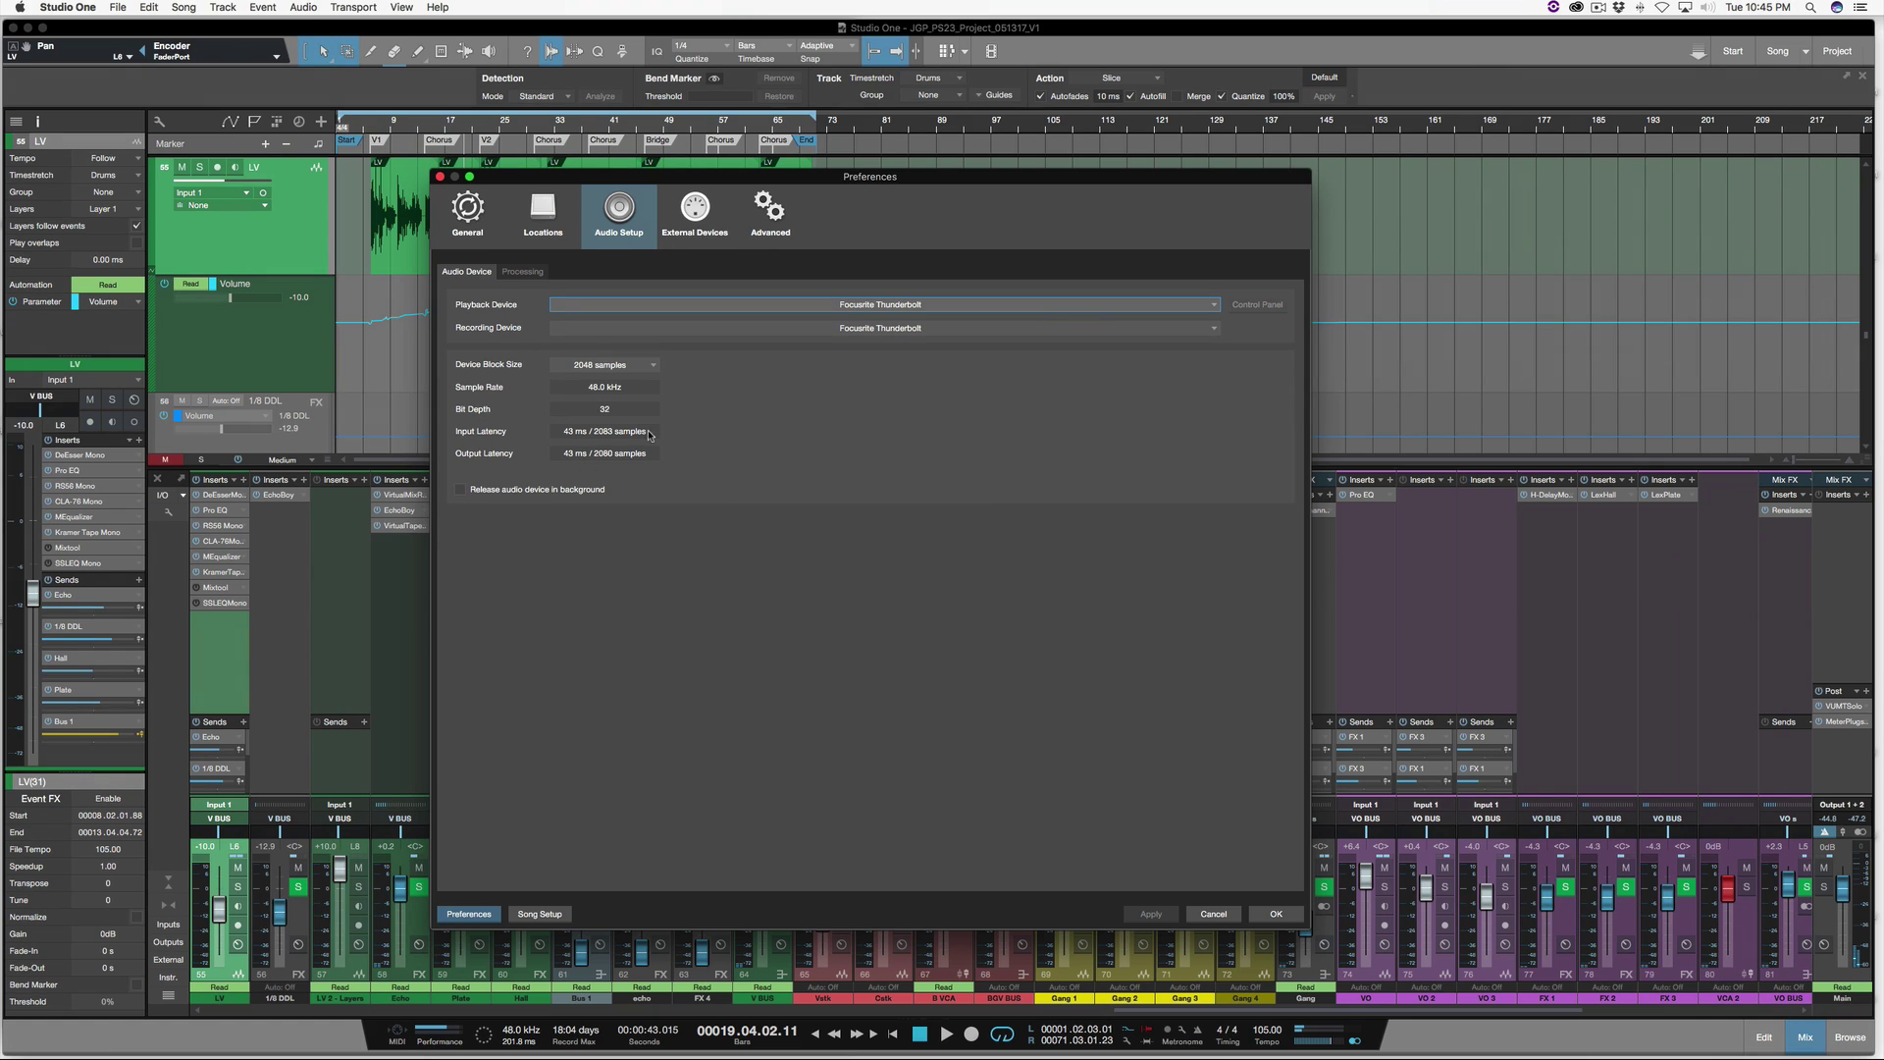
- Review the Processing settings and apply them, returning to the mix with CPU near 77%
left_click(521, 273)
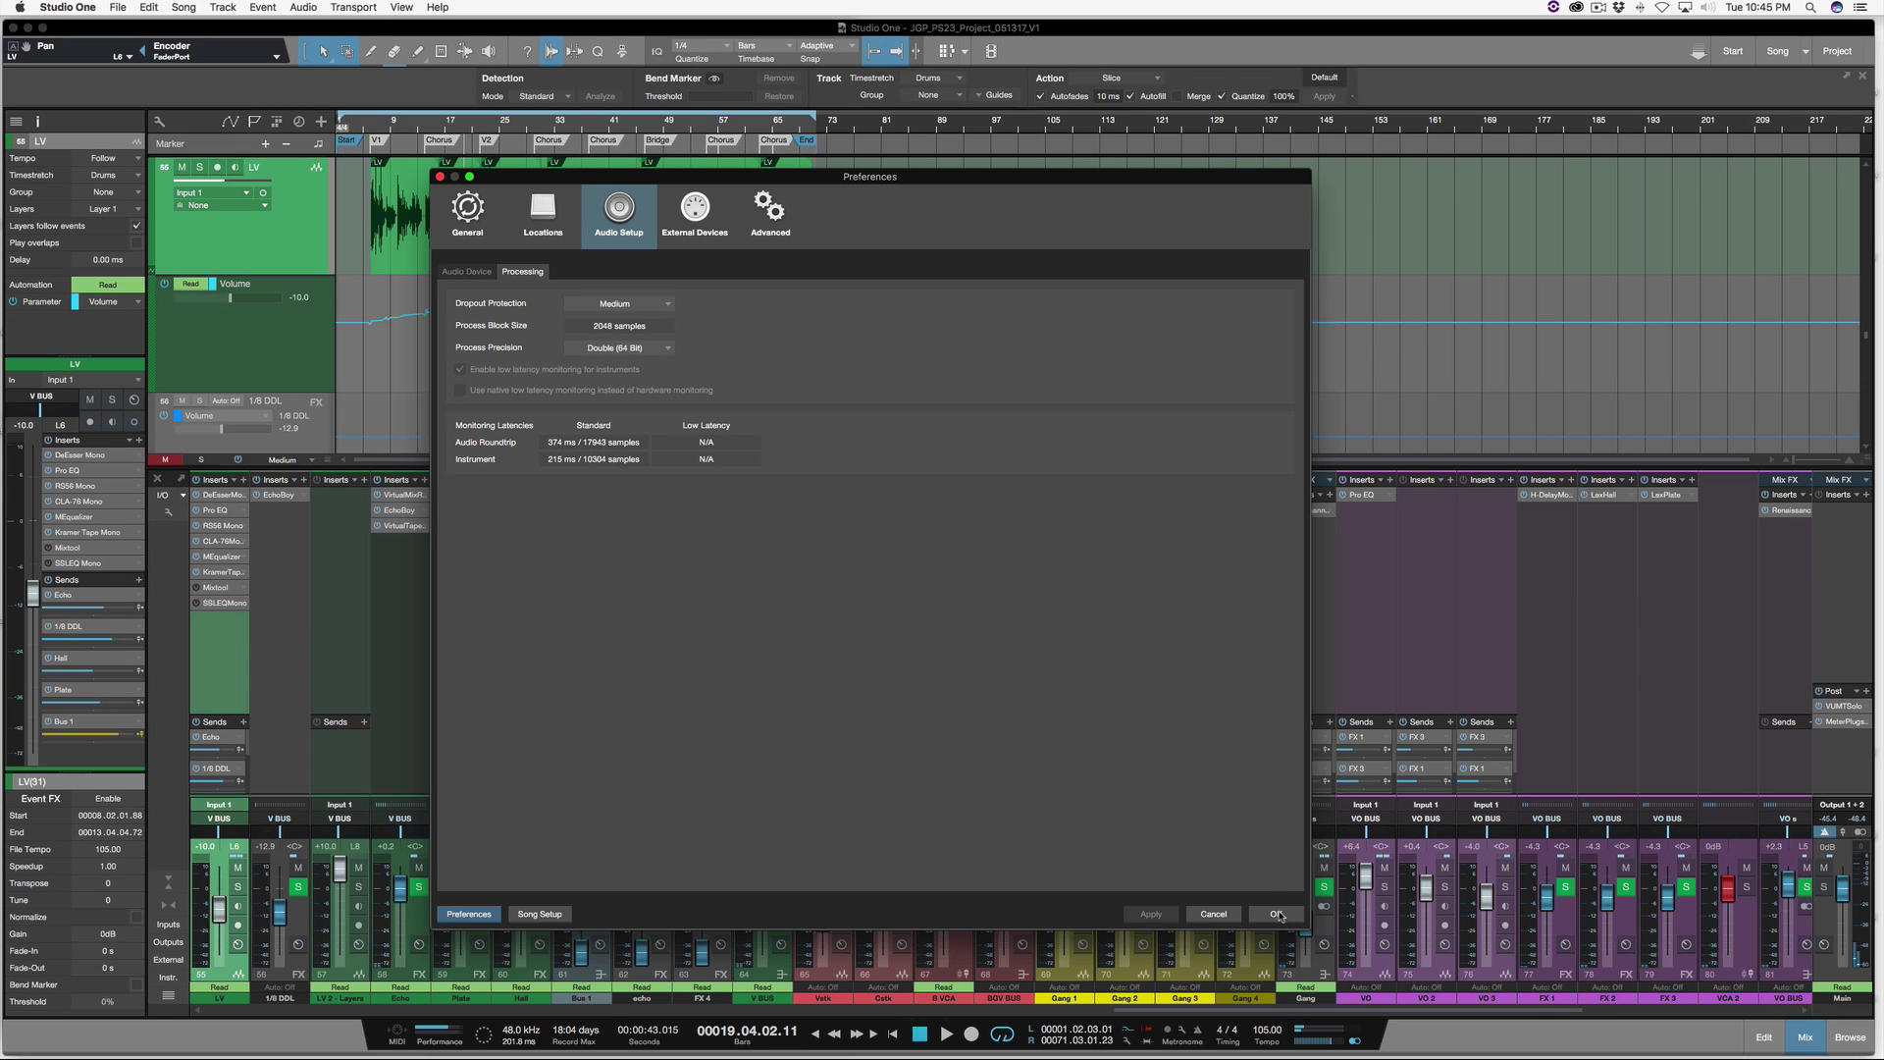
left_click(1276, 914)
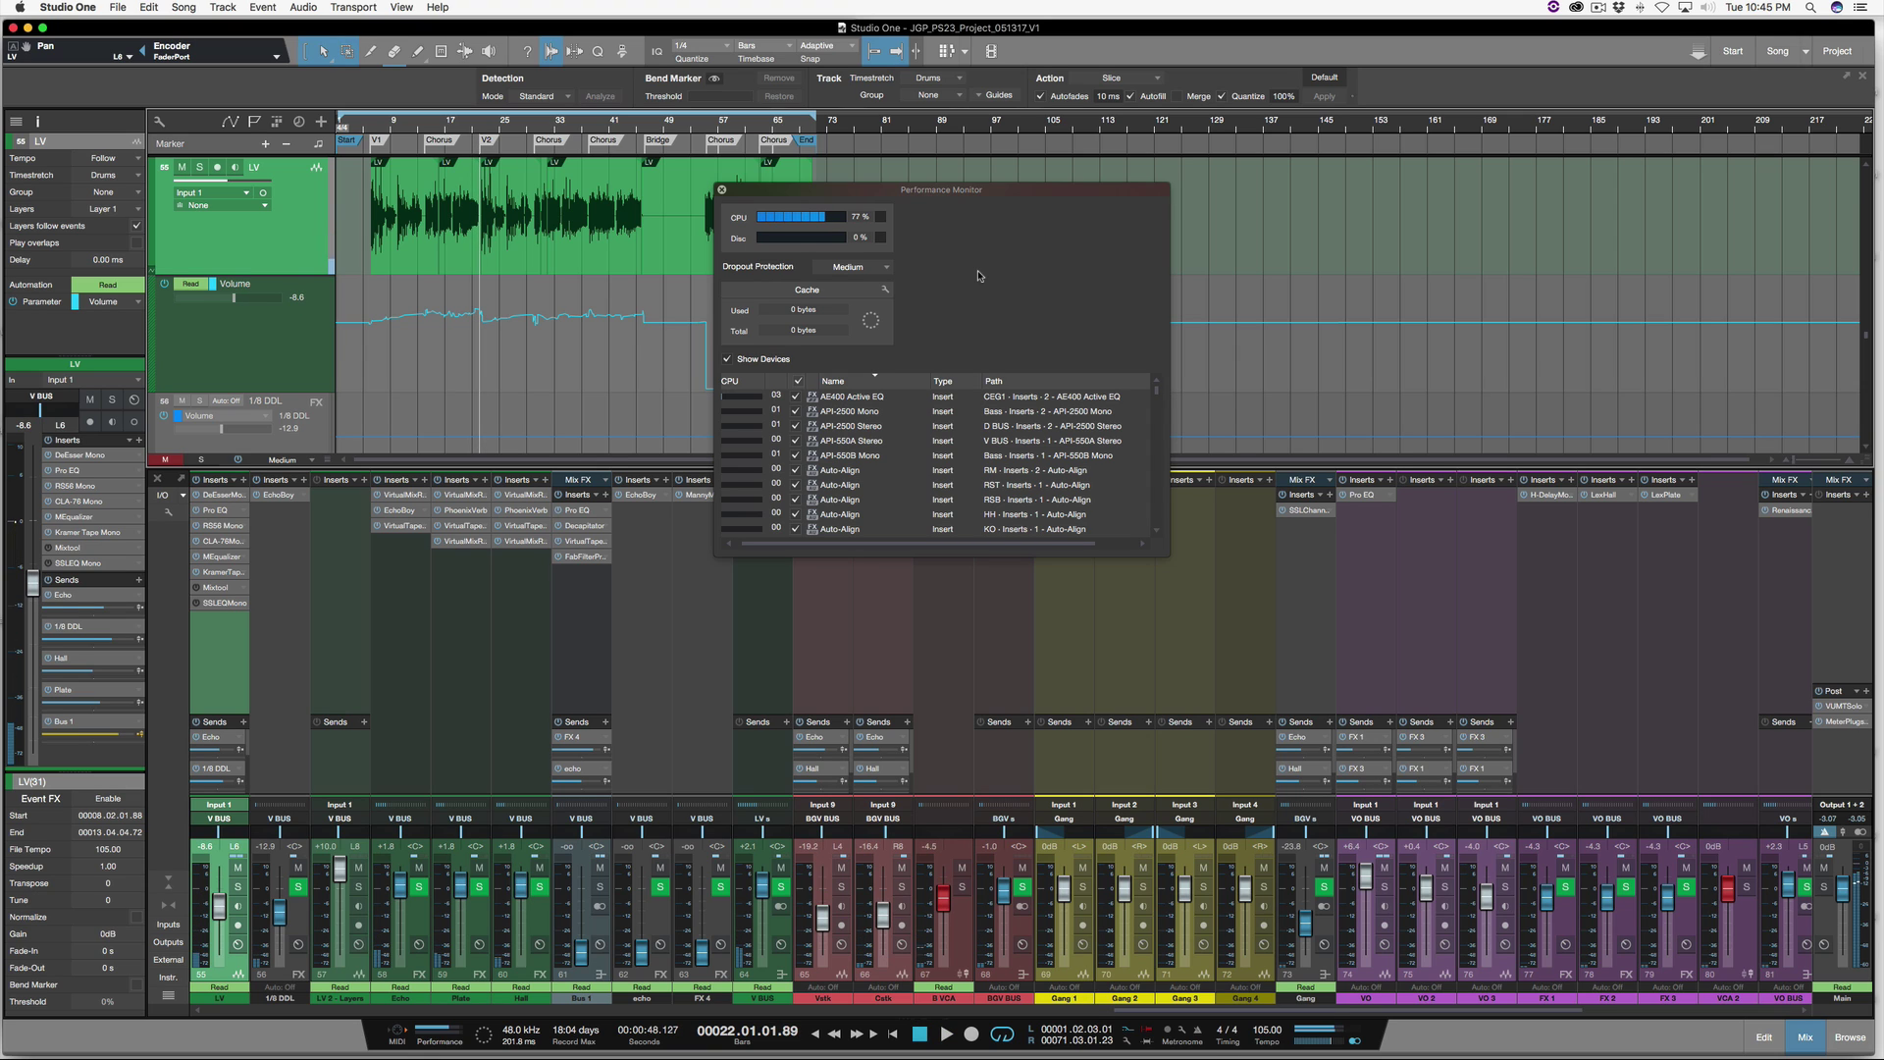
- Stop playback, set Dropout Protection to Maximum in Preferences, and apply with OK
key("space")
key("super+comma")
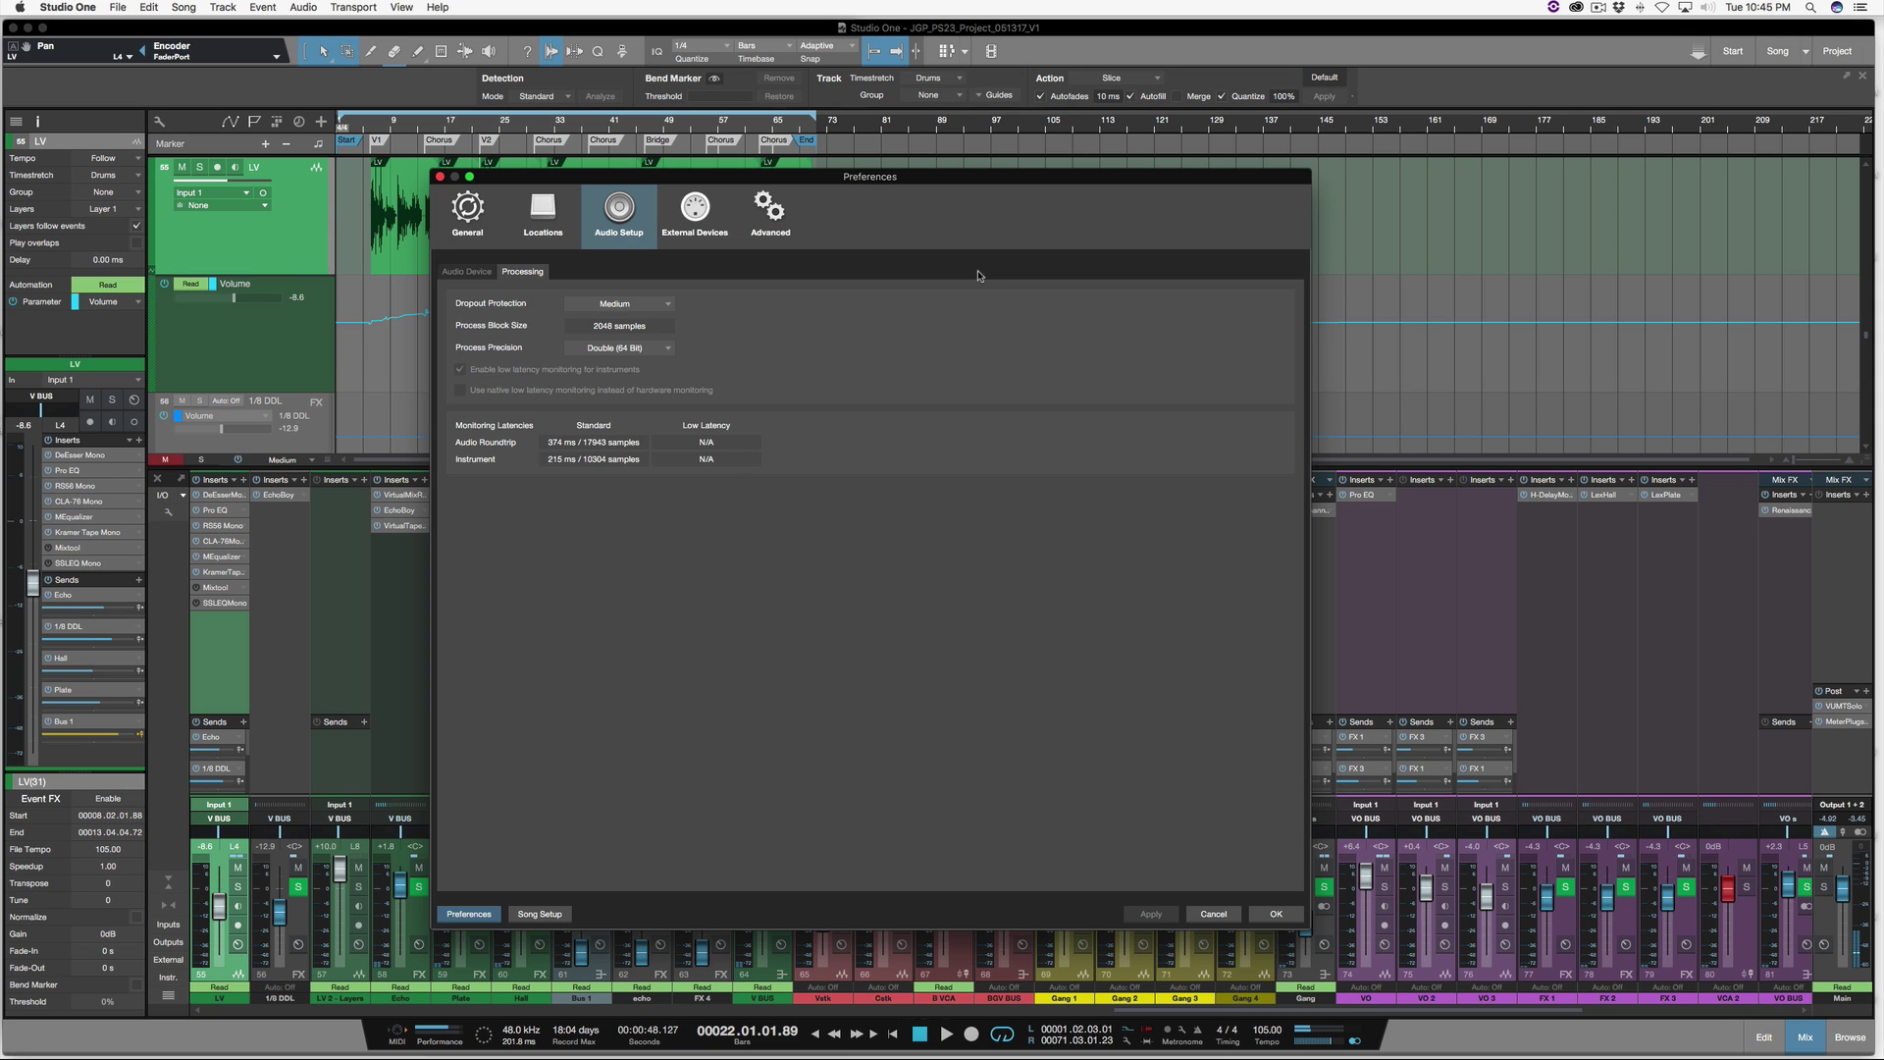
left_click(640, 304)
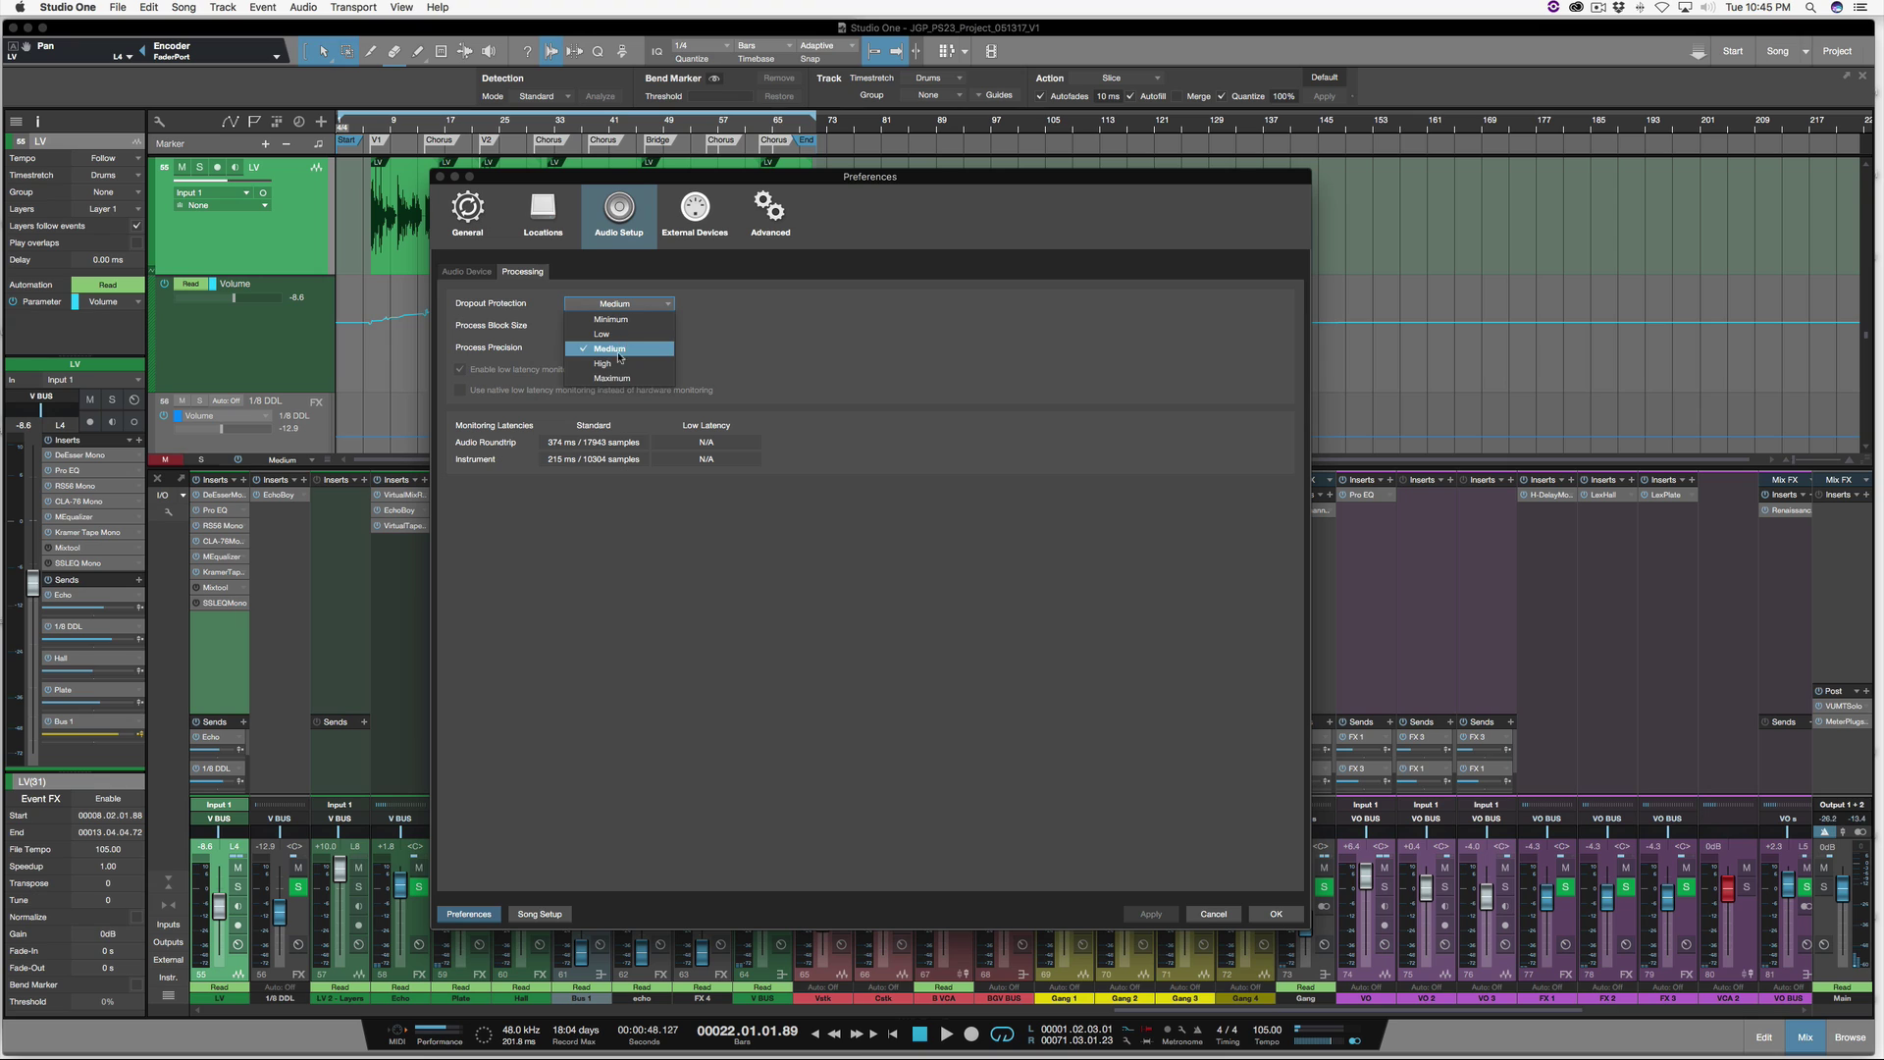
left_click(657, 378)
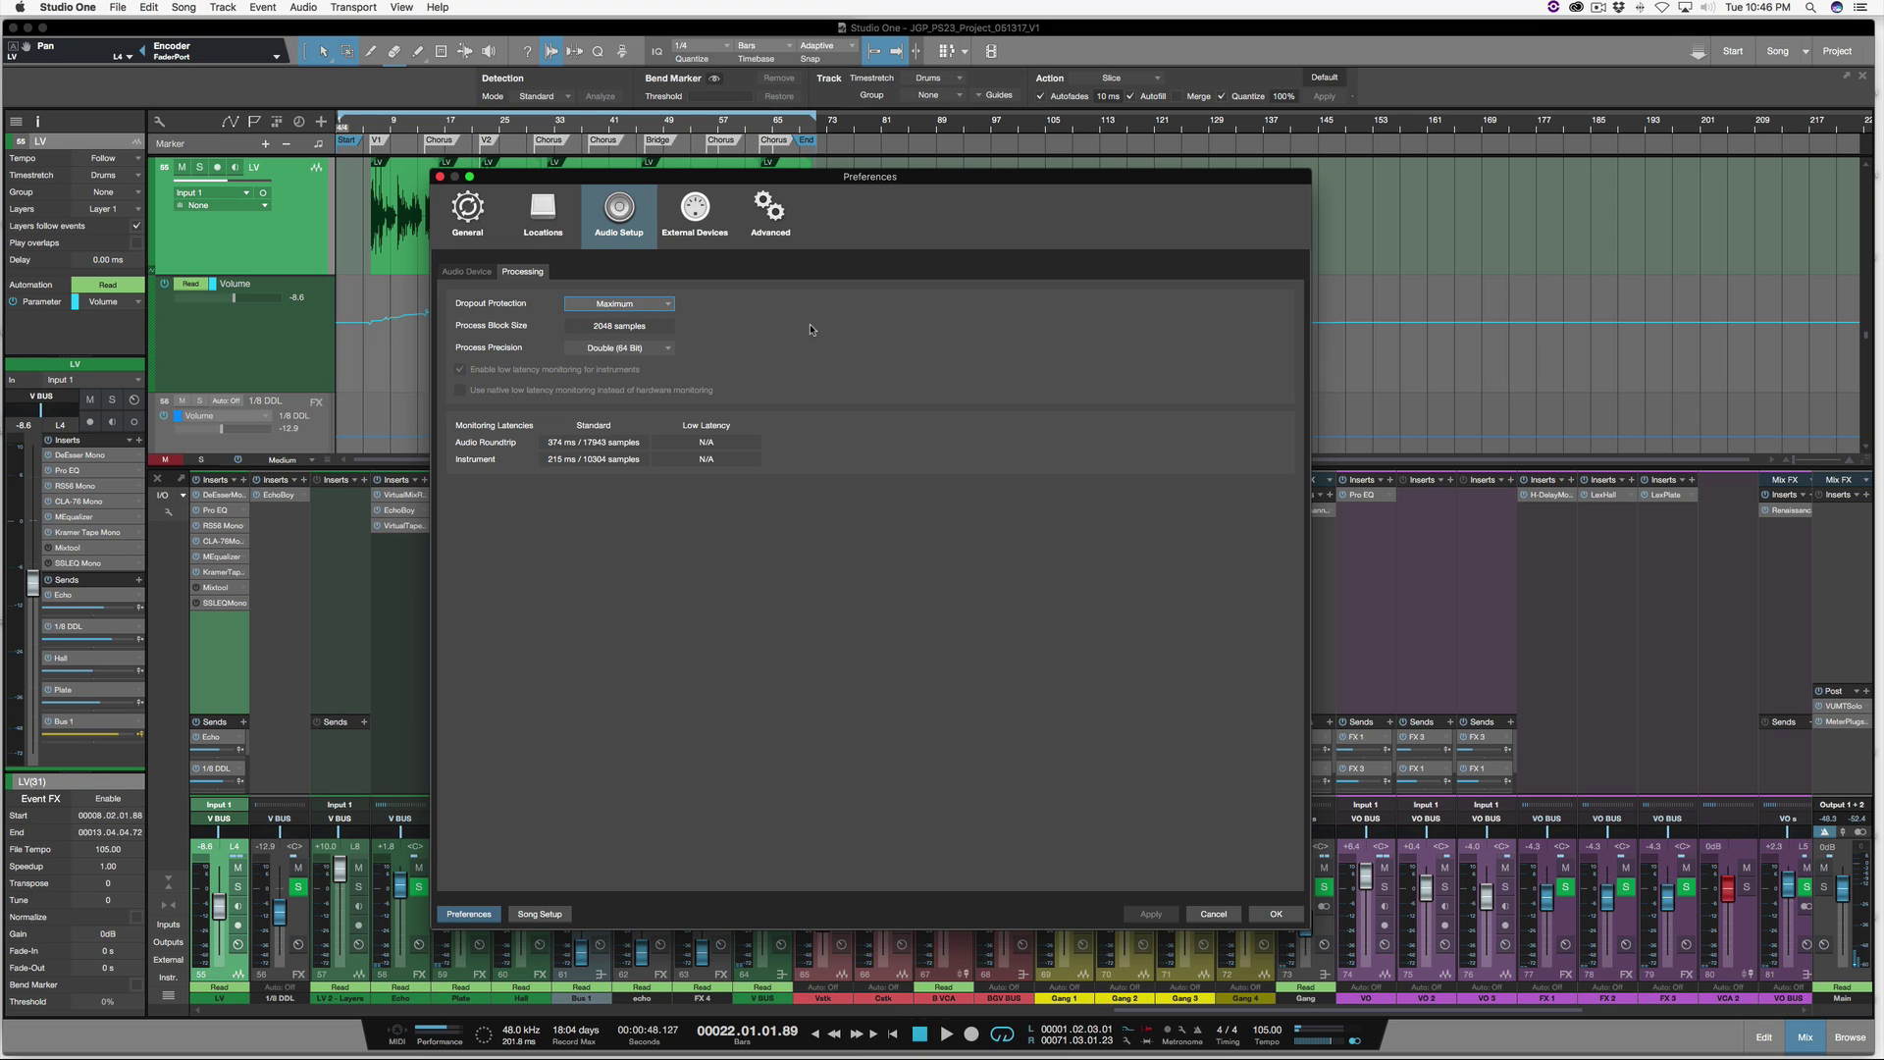
left_click(478, 274)
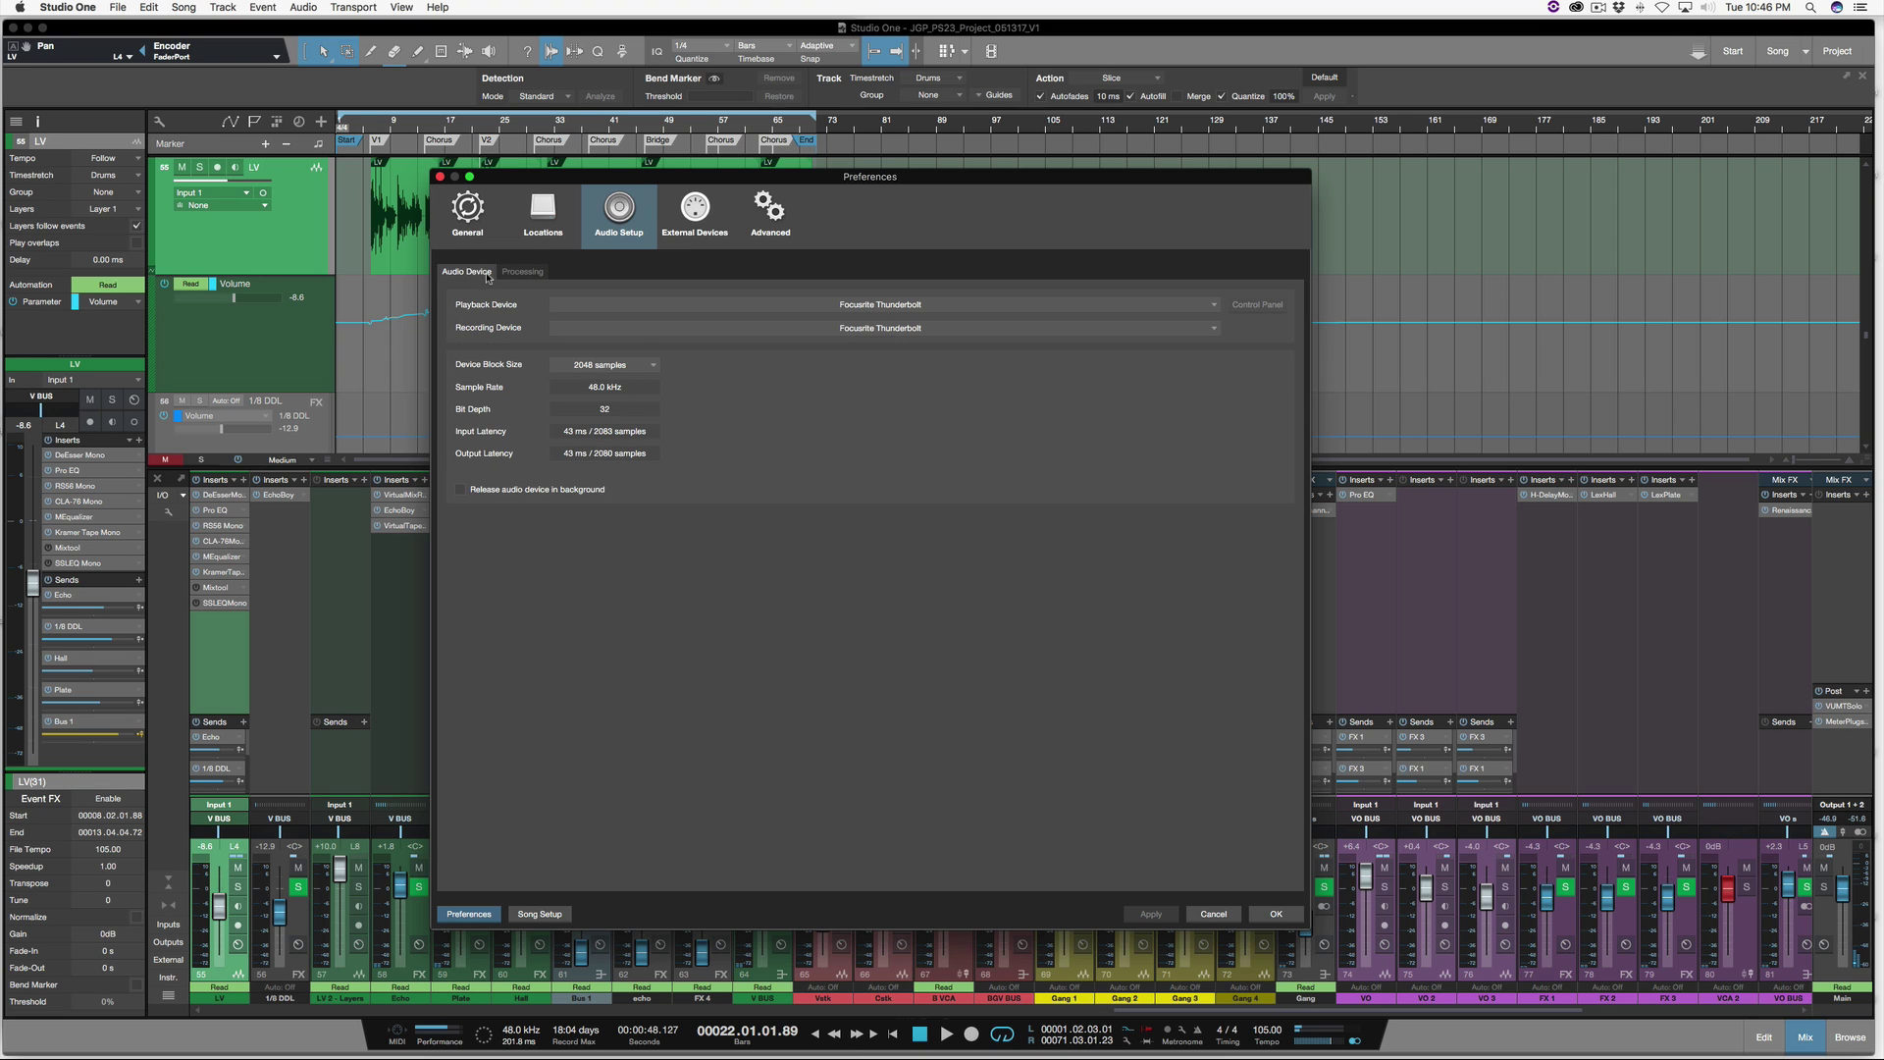
left_click(526, 273)
left_click(1276, 914)
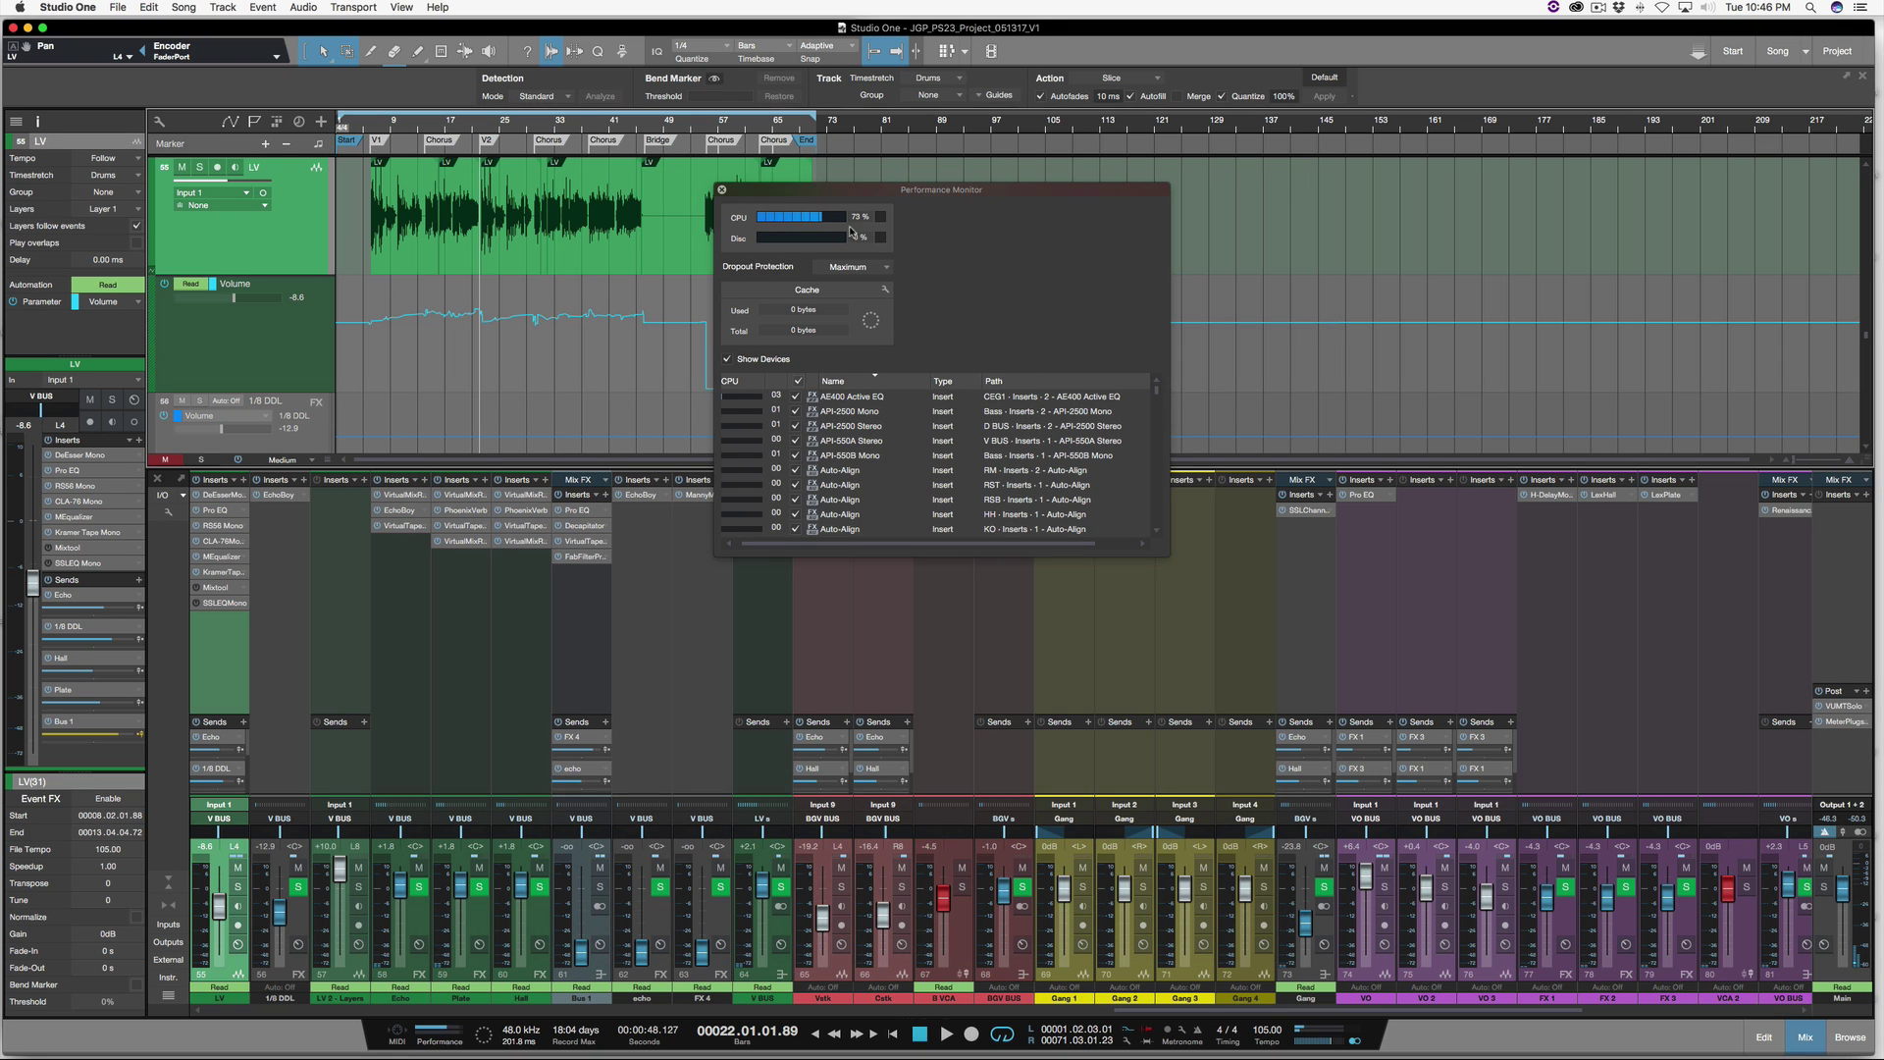
- Play the mix at Maximum dropout protection and close the Performance Monitor to view the mixer
key("space")
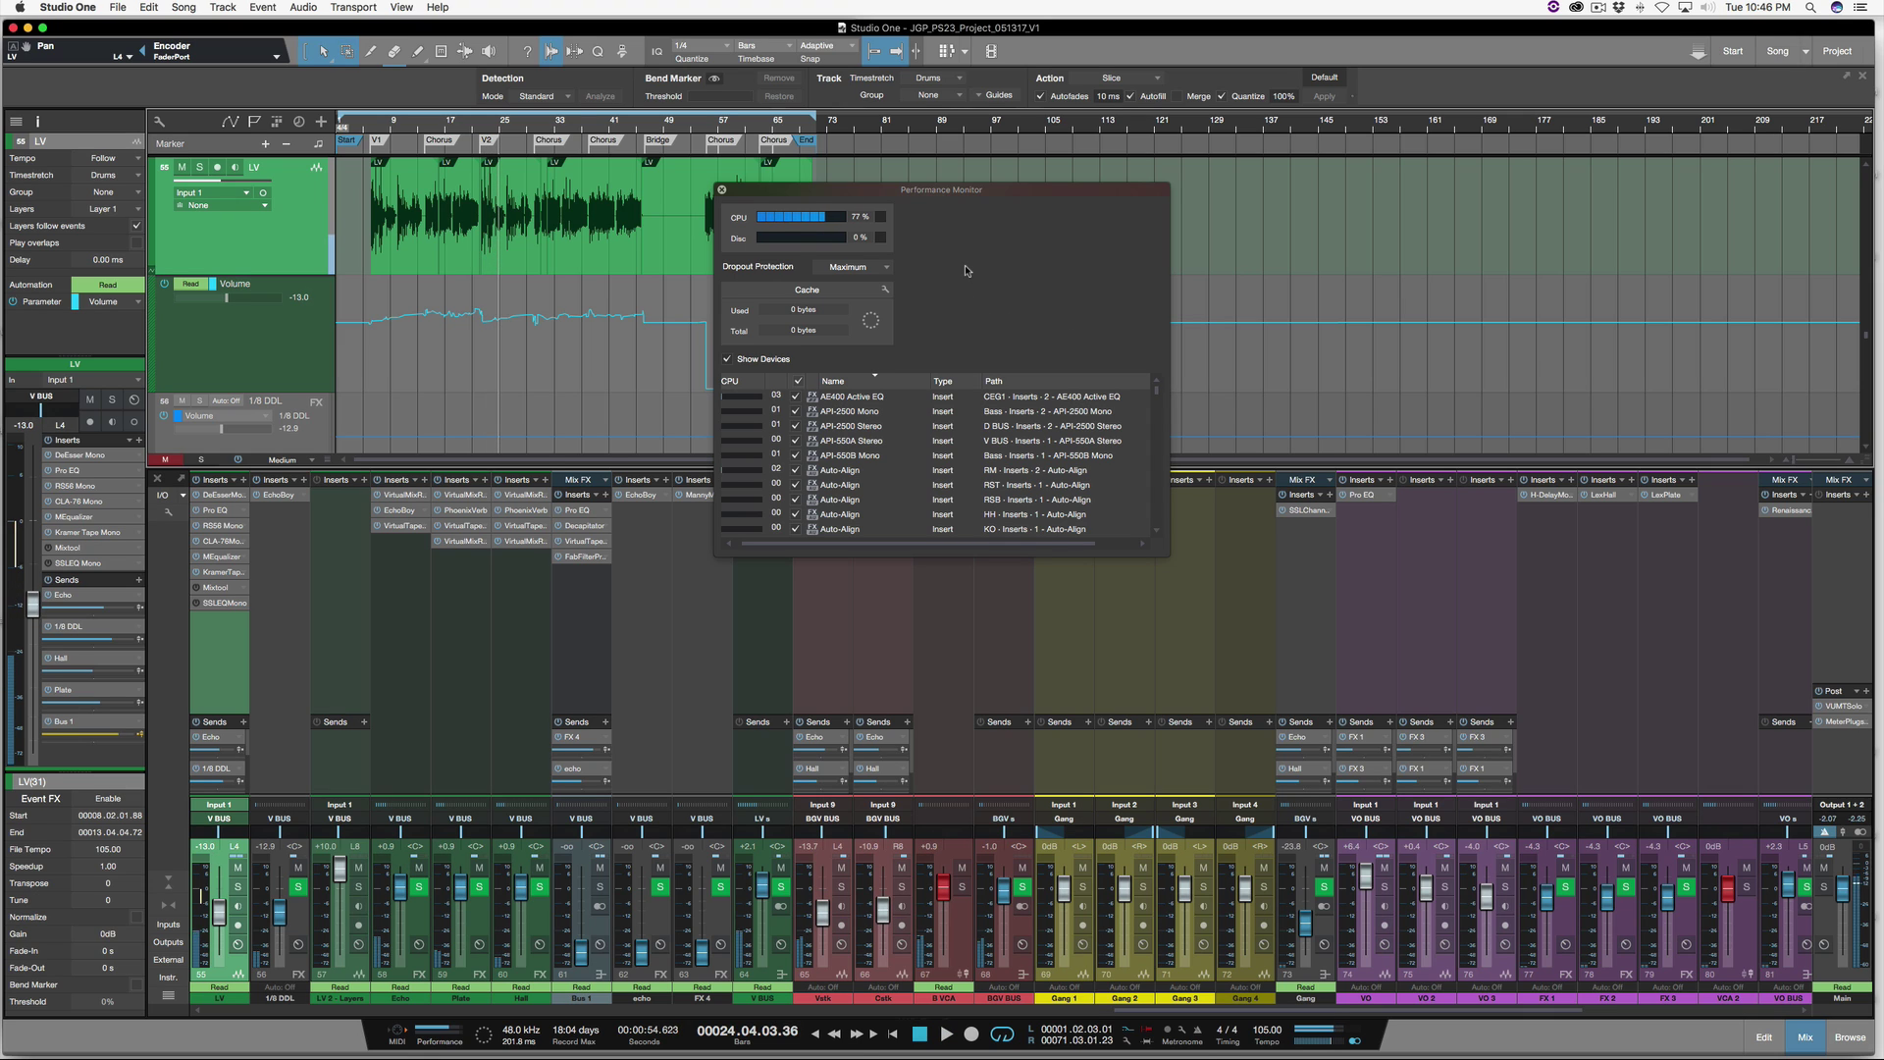
left_click(722, 190)
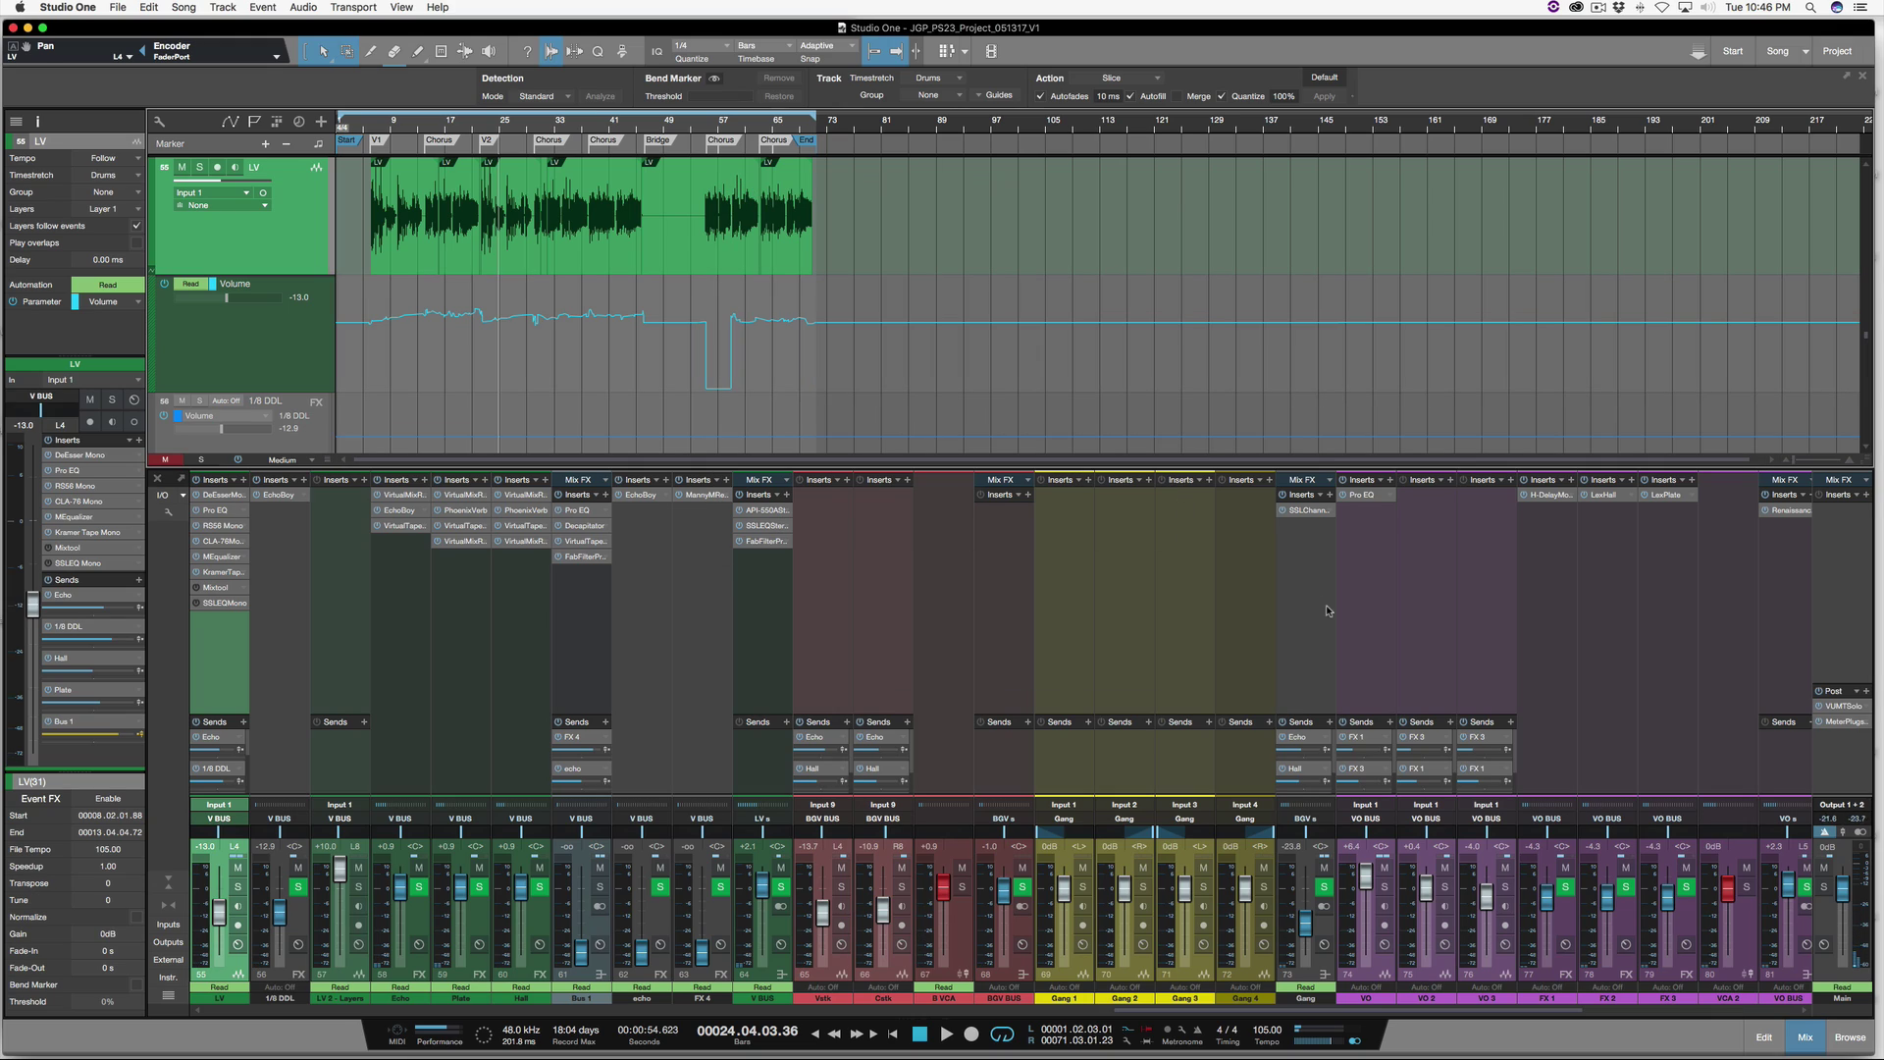
scroll(1327, 610, "right", 10)
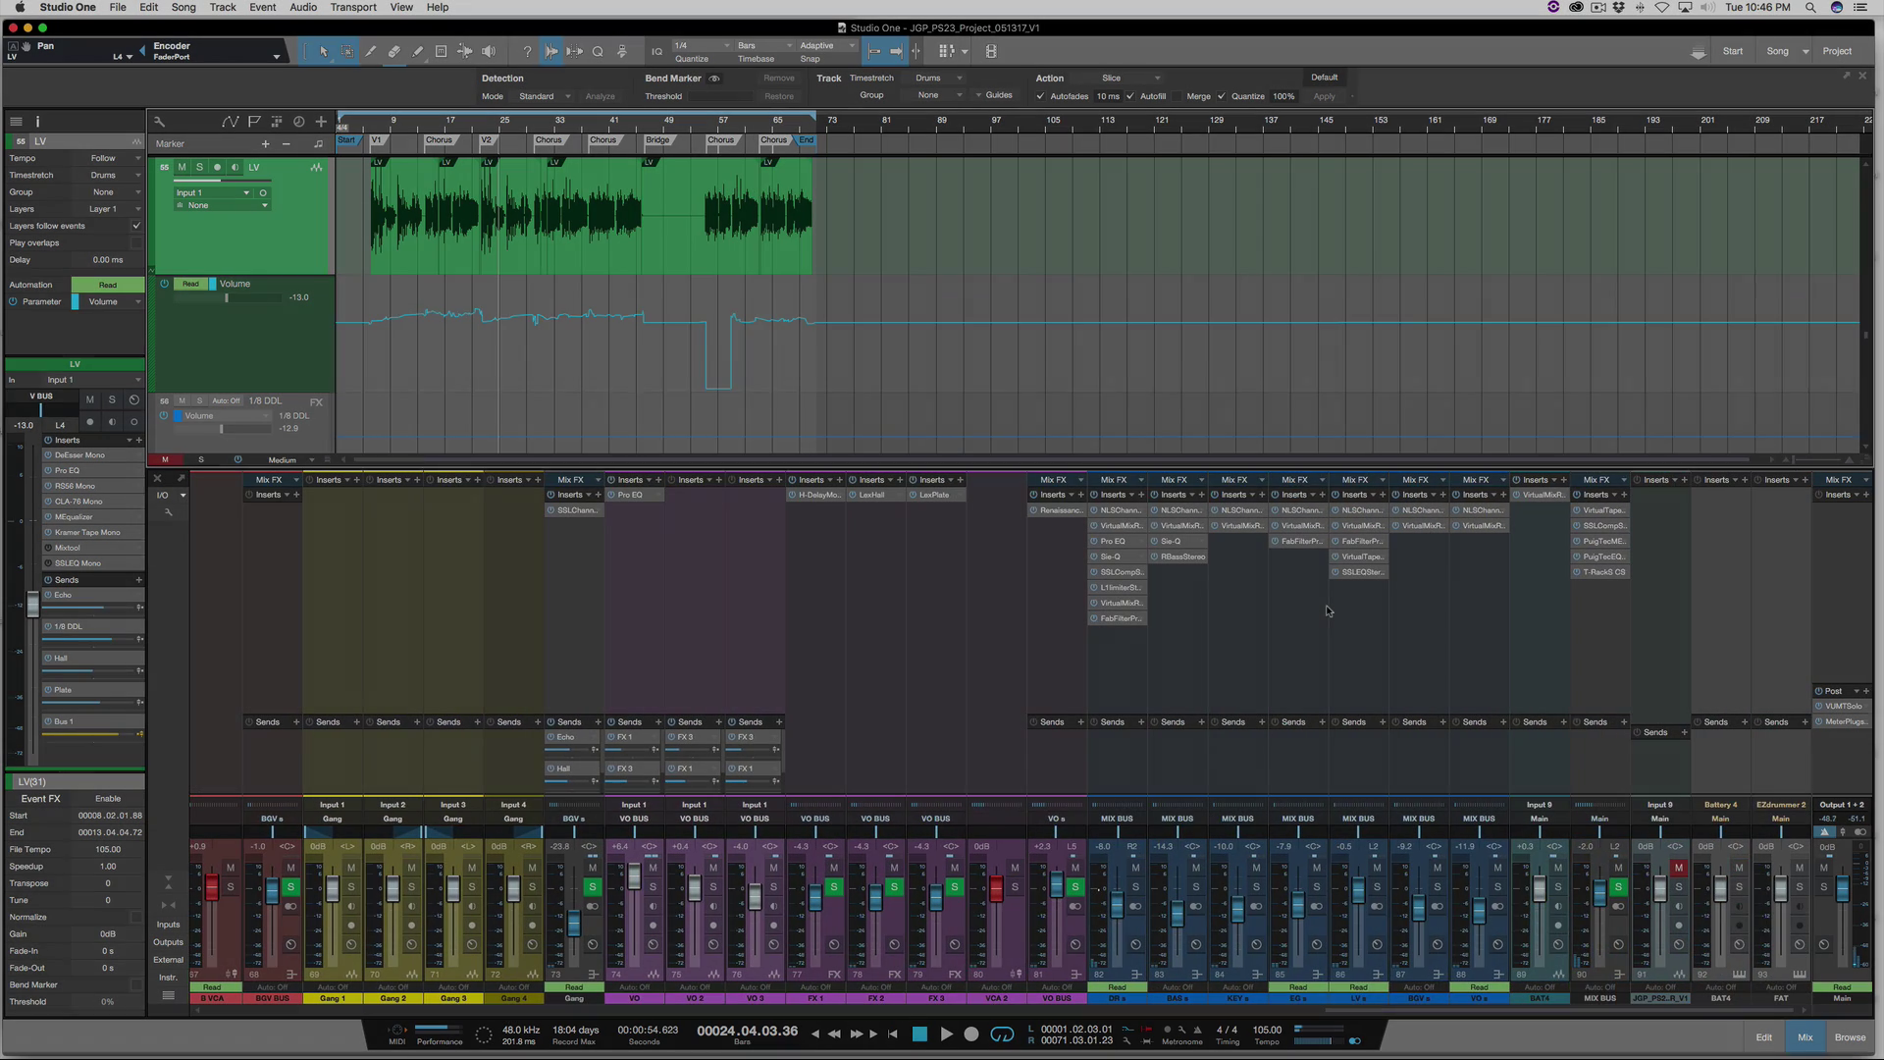